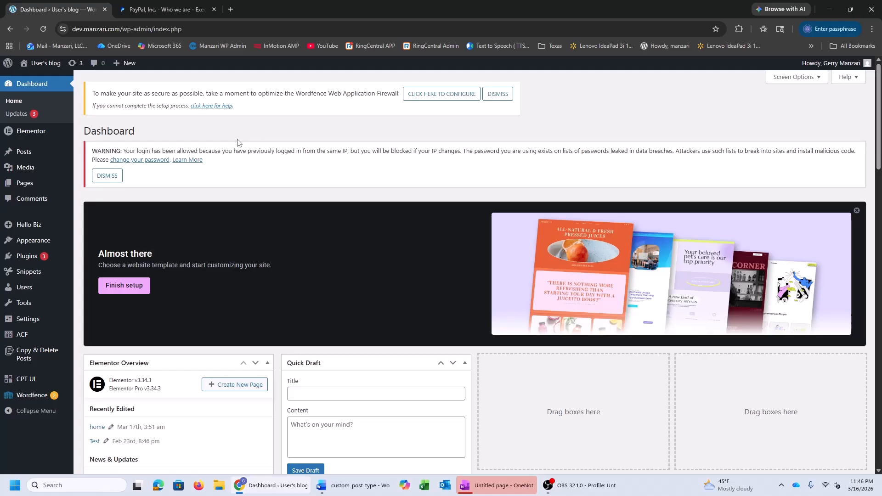
# View the PayPal executive leadership page and open the profile of the President and Chief Executive Officer
pyautogui.click(147, 3)
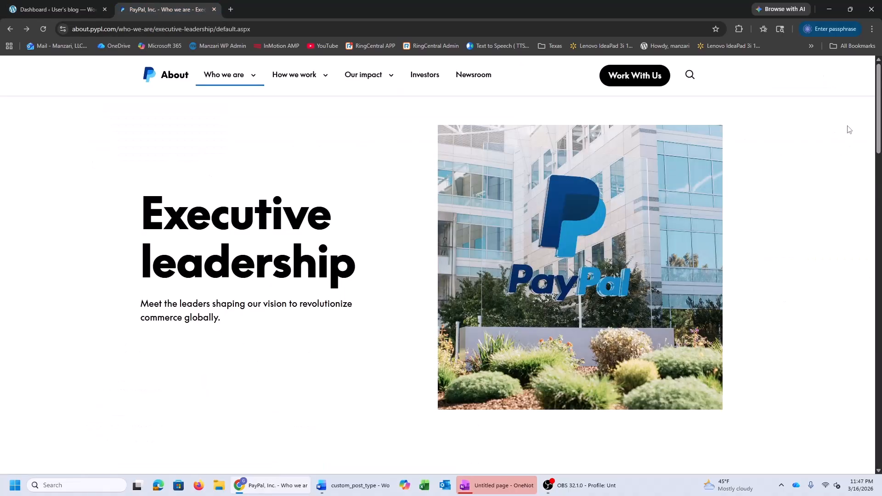
pyautogui.moveTo(878, 117); pyautogui.dragTo(875, 211)
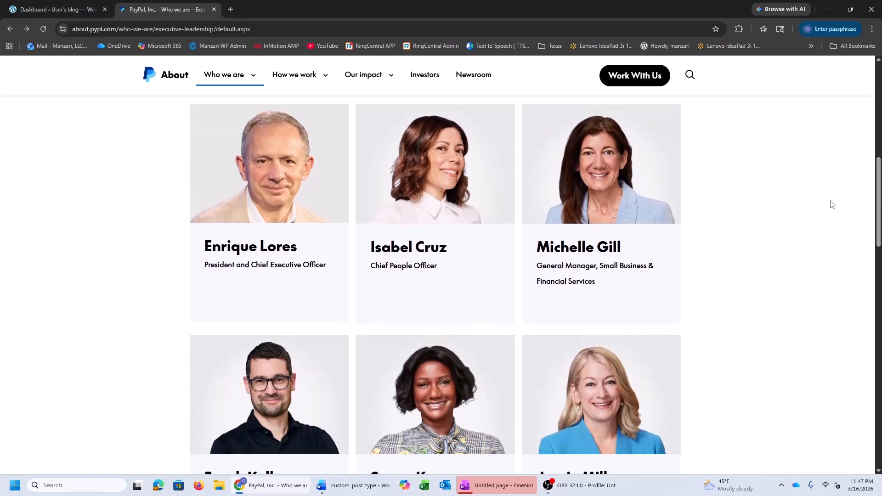
pyautogui.click(229, 251)
pyautogui.moveTo(880, 124); pyautogui.dragTo(864, 286)
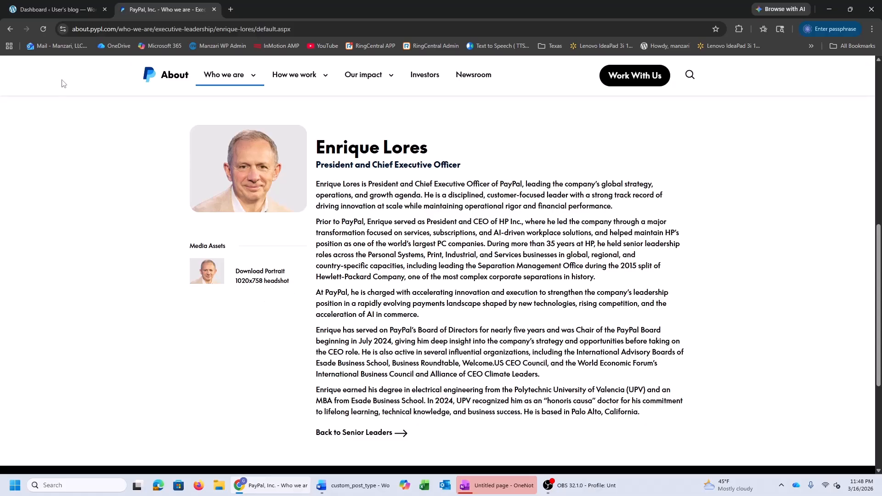
# Return to the WordPress dashboard and search the plugins available to add for "custom post type", then for ACF
pyautogui.click(53, 9)
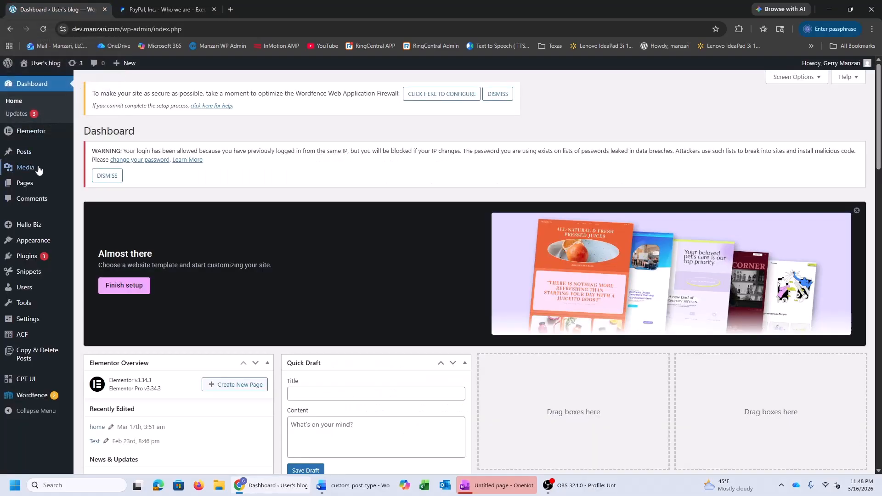
pyautogui.moveTo(2, 228)
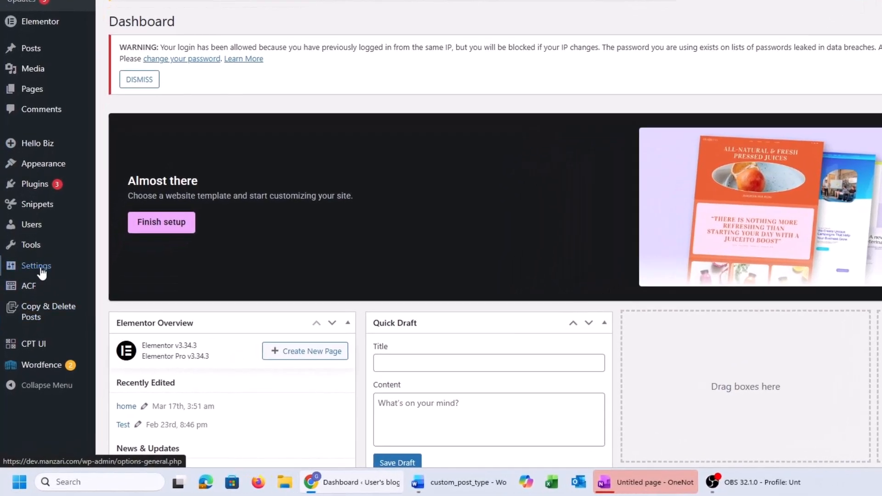
pyautogui.moveTo(21, 350)
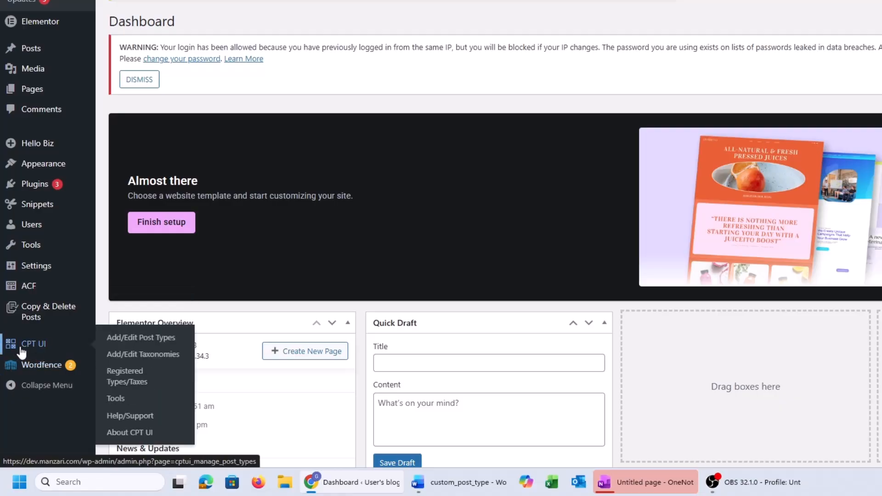
pyautogui.moveTo(32, 294)
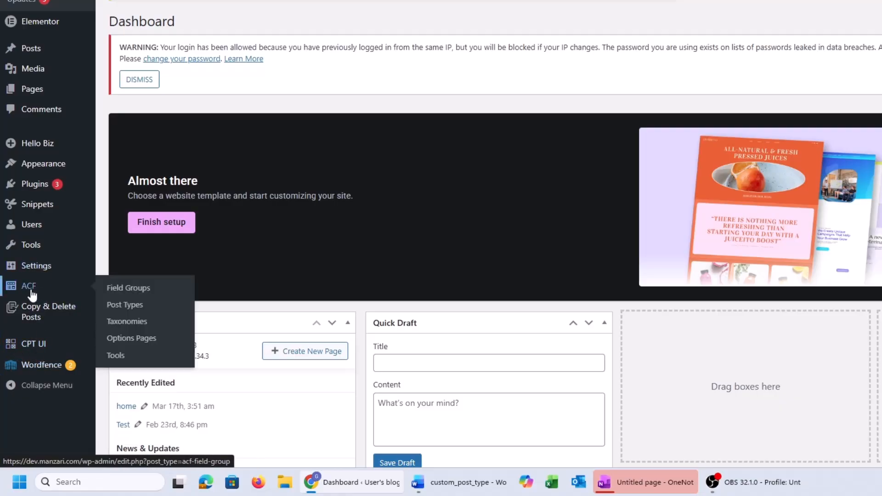
pyautogui.click(37, 185)
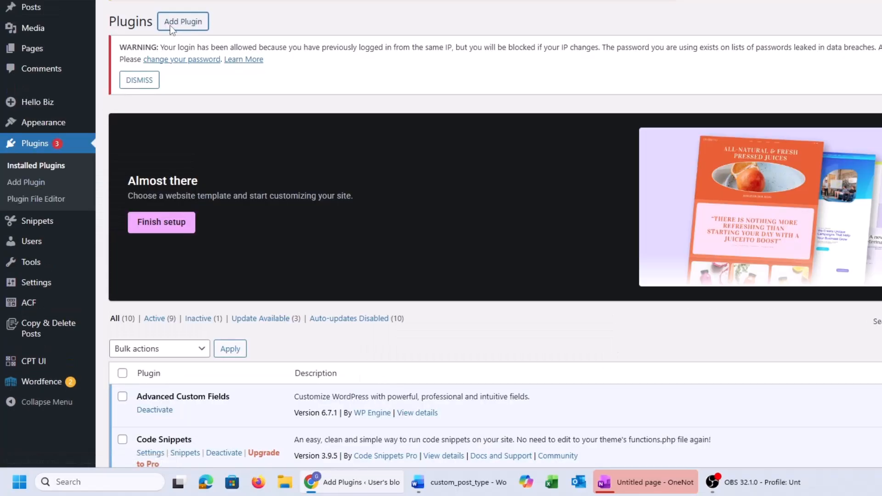
pyautogui.click(170, 26)
pyautogui.click(740, 399)
pyautogui.write('custom post t')
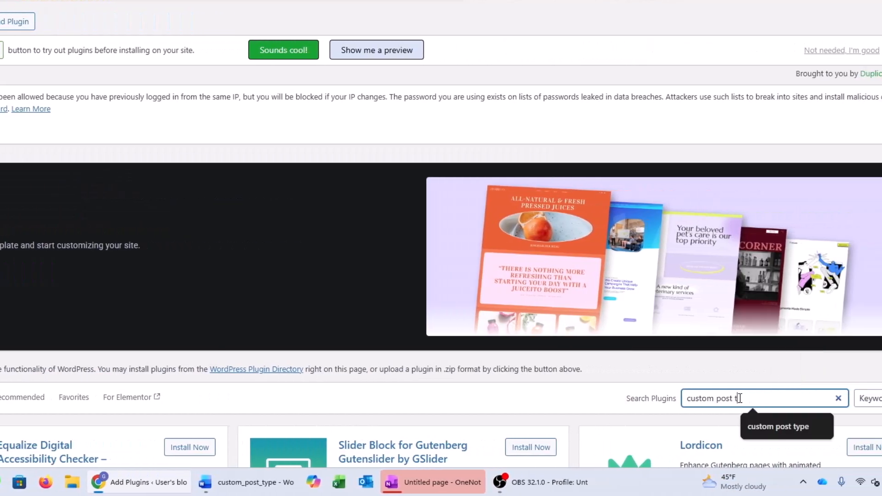
pyautogui.write('ype')
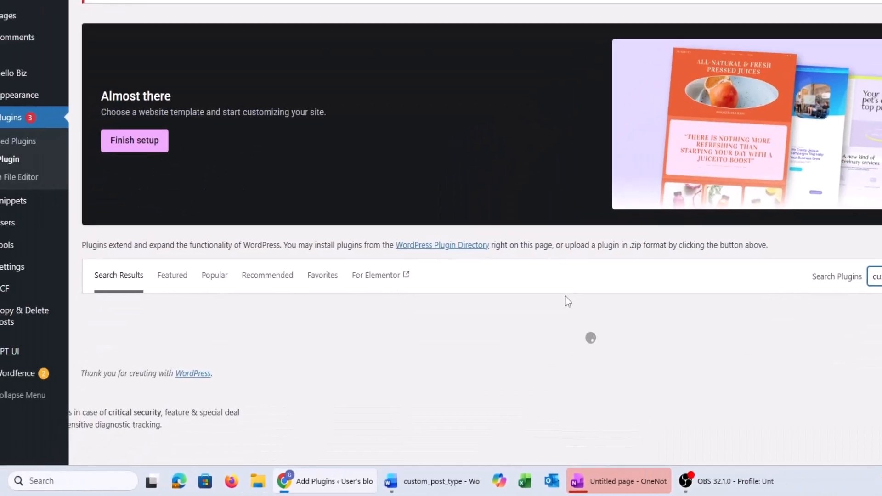
pyautogui.scroll(-1, 299, 302)
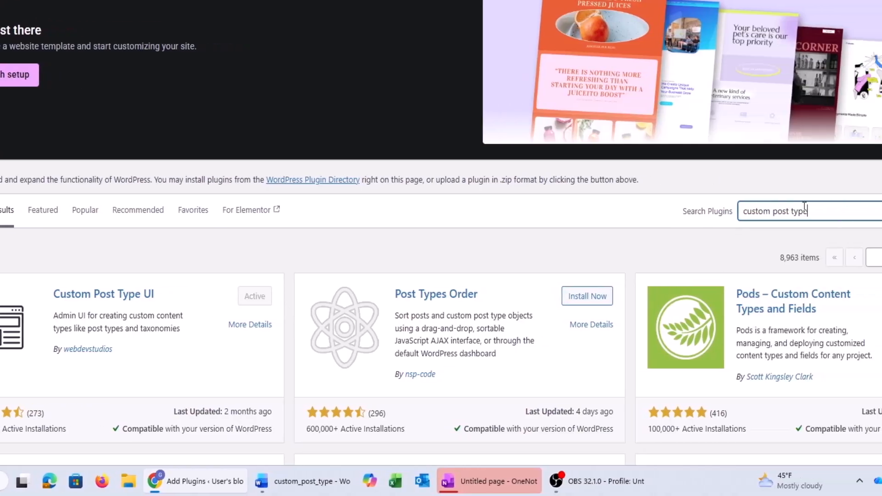
pyautogui.moveTo(806, 209); pyautogui.dragTo(642, 214)
pyautogui.write('ac')
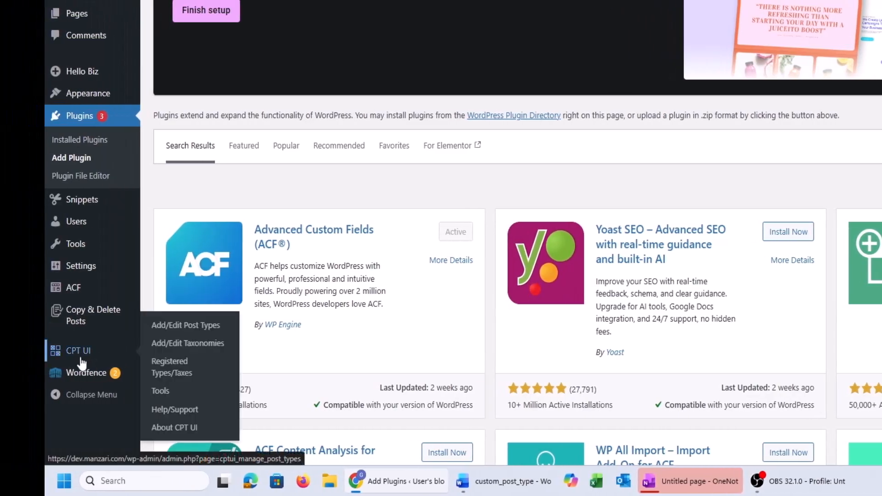
# Open the Custom Post Type UI form for a new post type and set its slug to team_members
pyautogui.moveTo(102, 290)
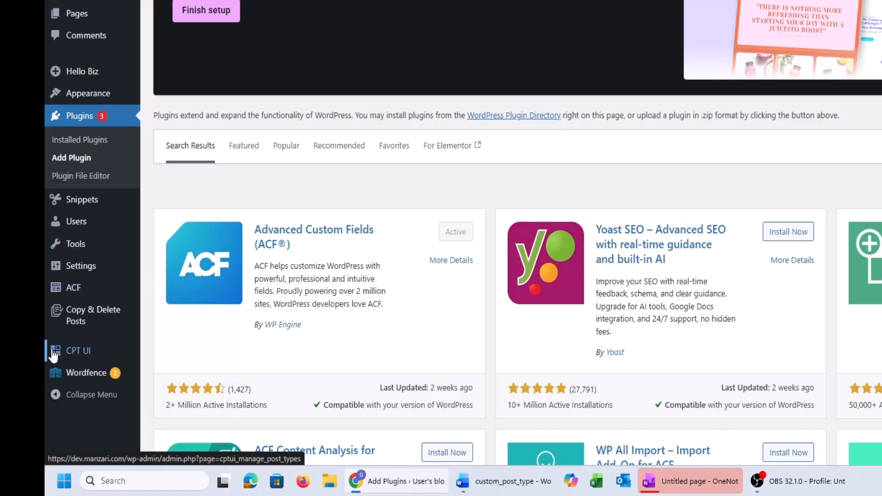
pyautogui.moveTo(68, 358)
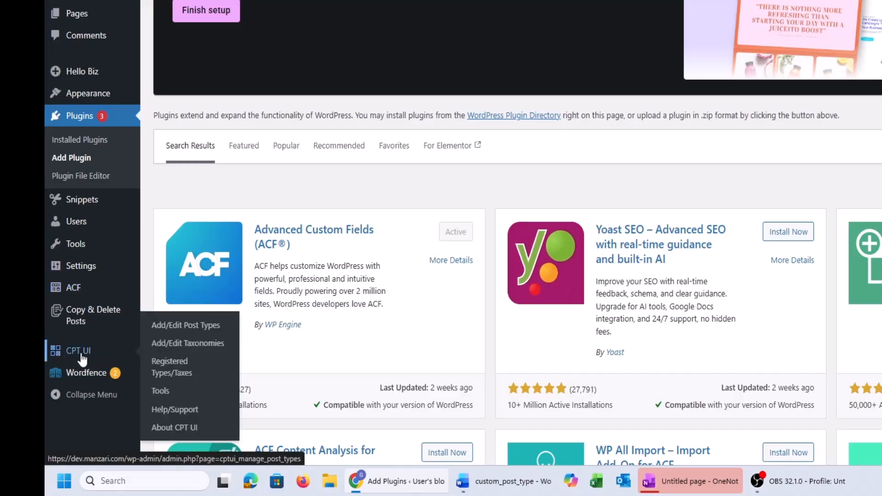
pyautogui.click(80, 352)
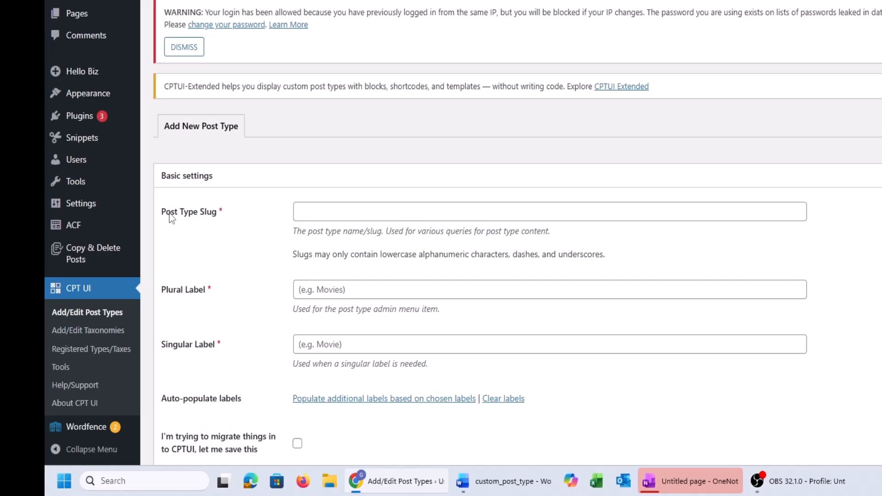
pyautogui.click(350, 212)
pyautogui.write('team_members')
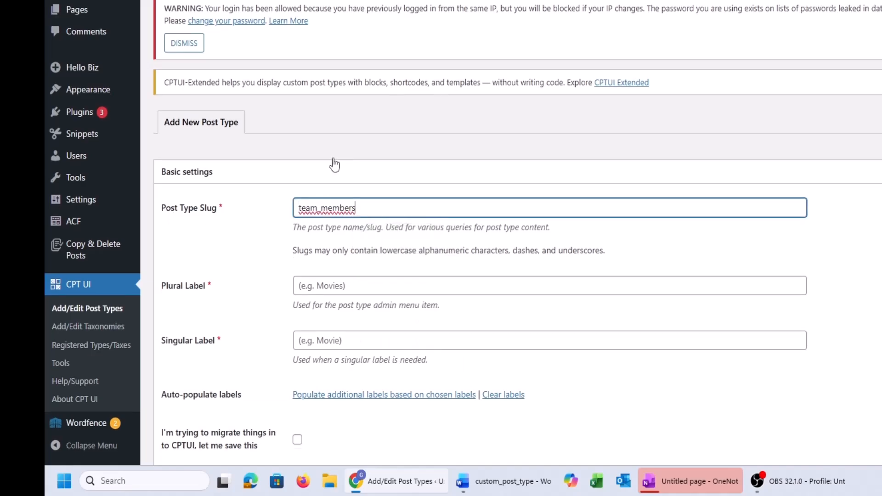
# Set the post type's plural label to "team members" and its singular label to "team member"
pyautogui.scroll(-3, 275, 168)
pyautogui.click(323, 164)
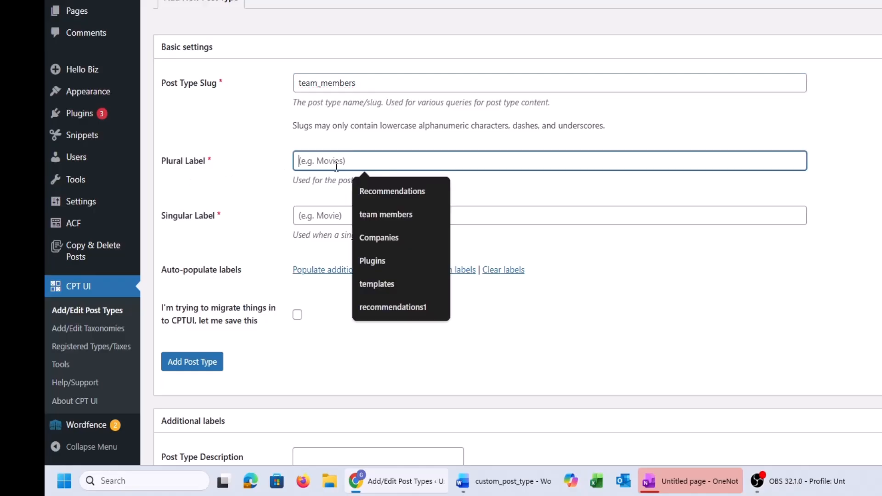
pyautogui.write('tea mem')
pyautogui.press('BackSpace')
pyautogui.press('BackSpace')
pyautogui.press('BackSpace')
pyautogui.write('m members')
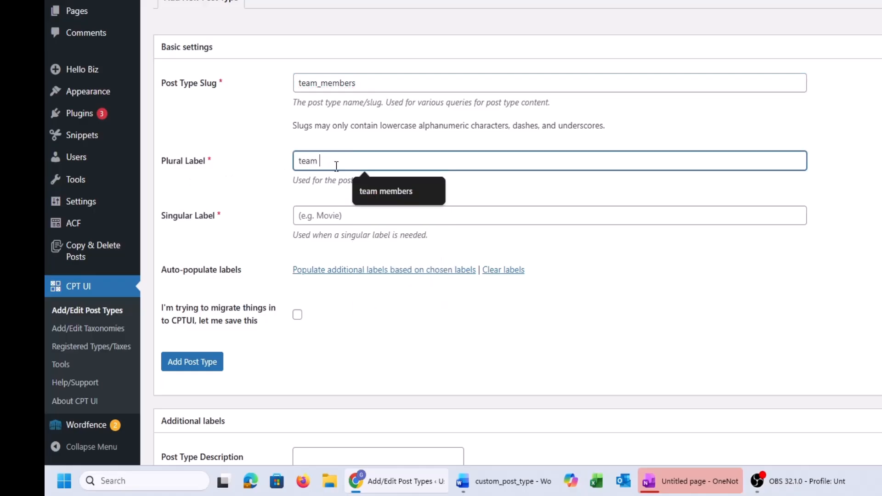
pyautogui.press('Tab')
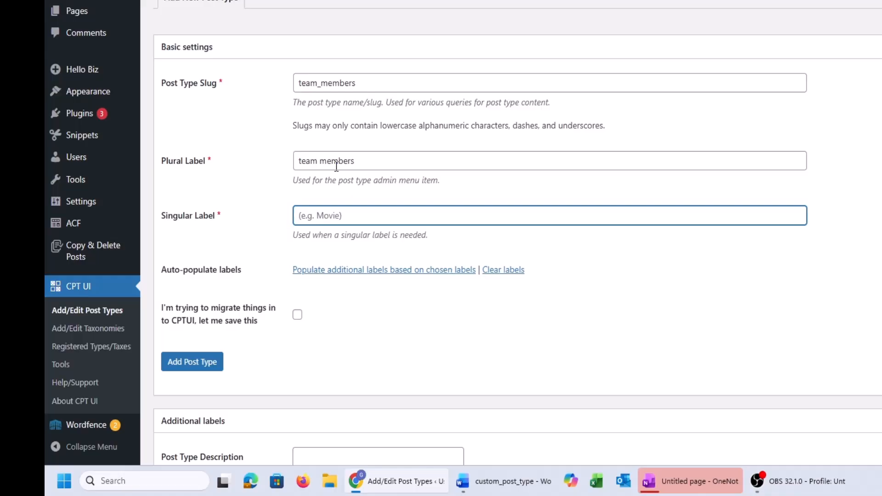
pyautogui.write('team member')
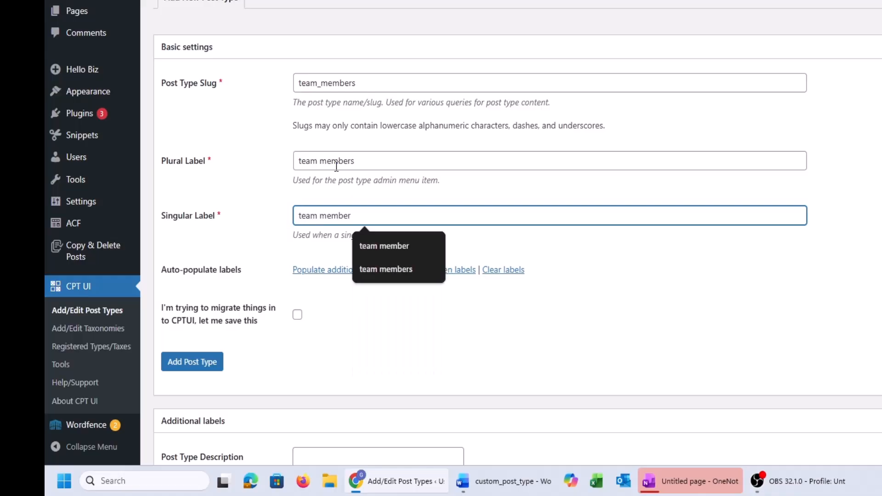
# Set Has Archive to True for the new post type and add the post type
pyautogui.scroll(-14, 258, 130)
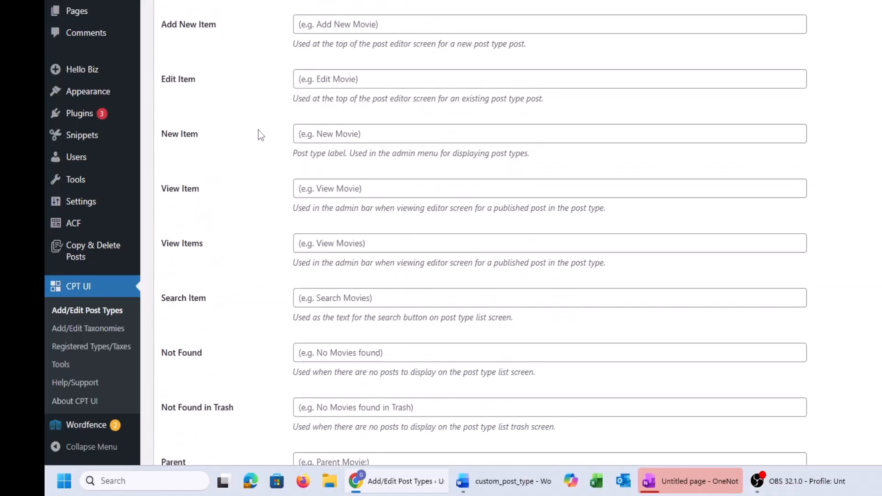
pyautogui.scroll(-20, 260, 129)
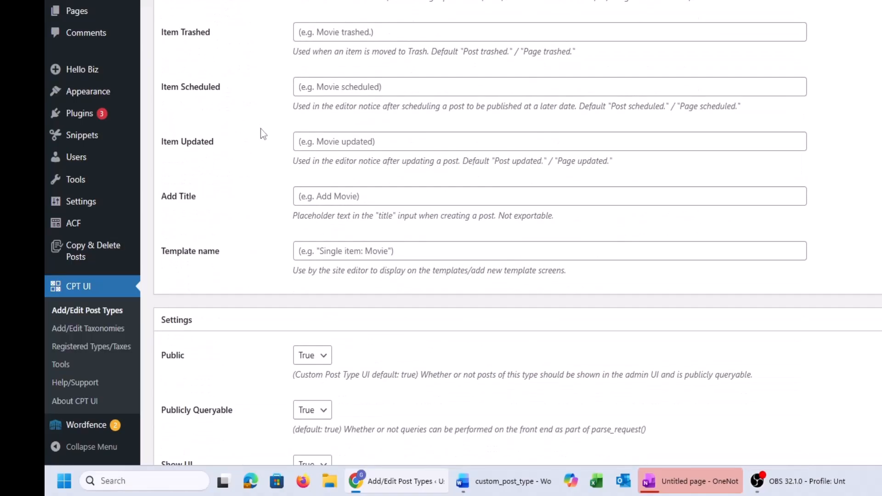
pyautogui.scroll(-13, 260, 129)
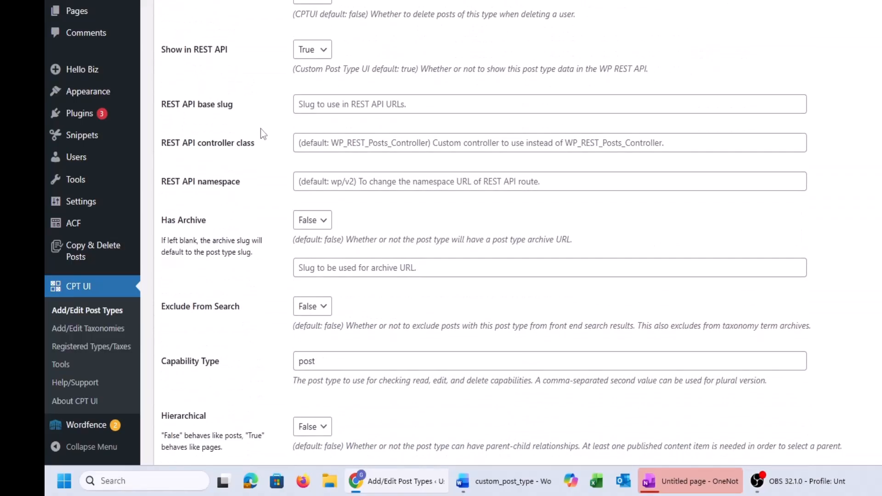
pyautogui.scroll(-1, 261, 129)
pyautogui.click(324, 158)
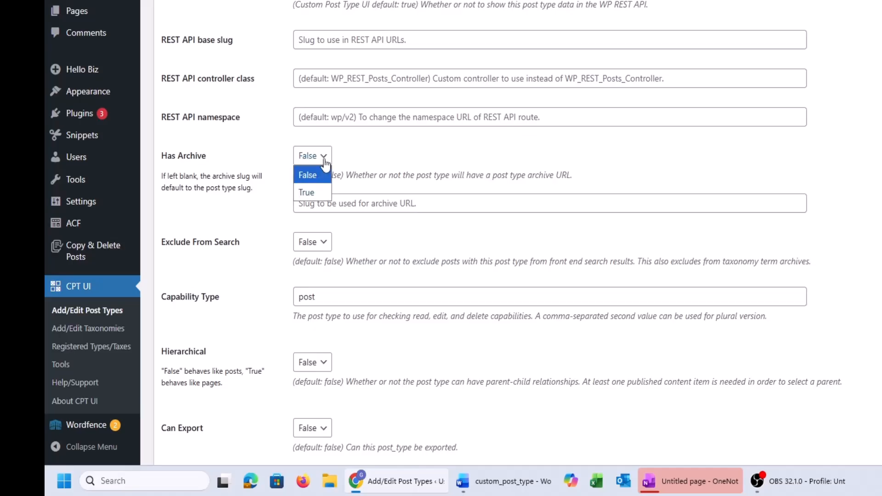
pyautogui.click(306, 192)
pyautogui.scroll(6, 601, 146)
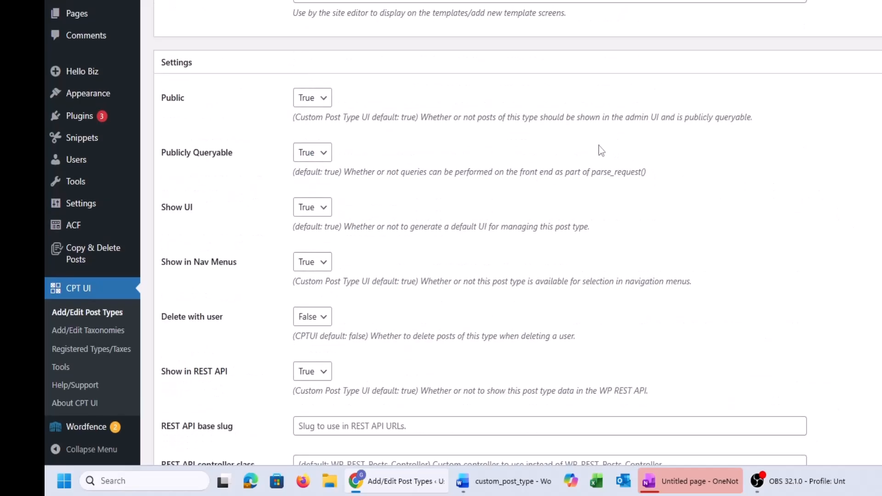
pyautogui.scroll(20, 597, 145)
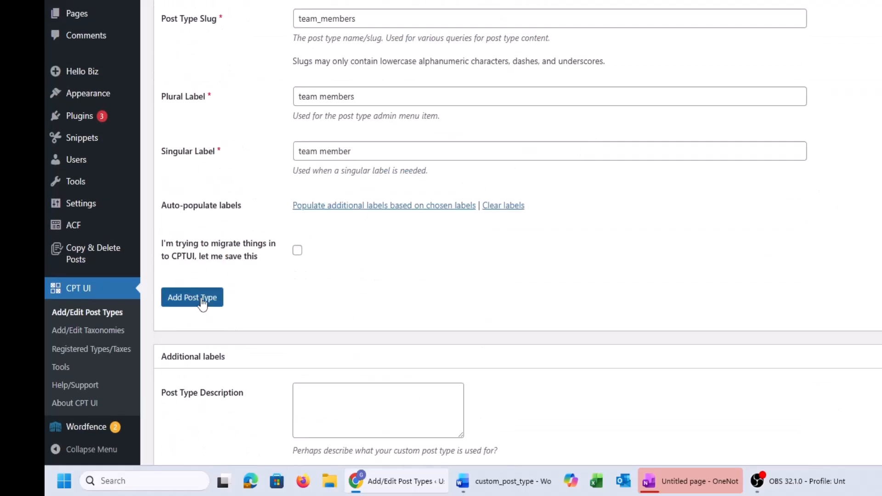
pyautogui.click(202, 299)
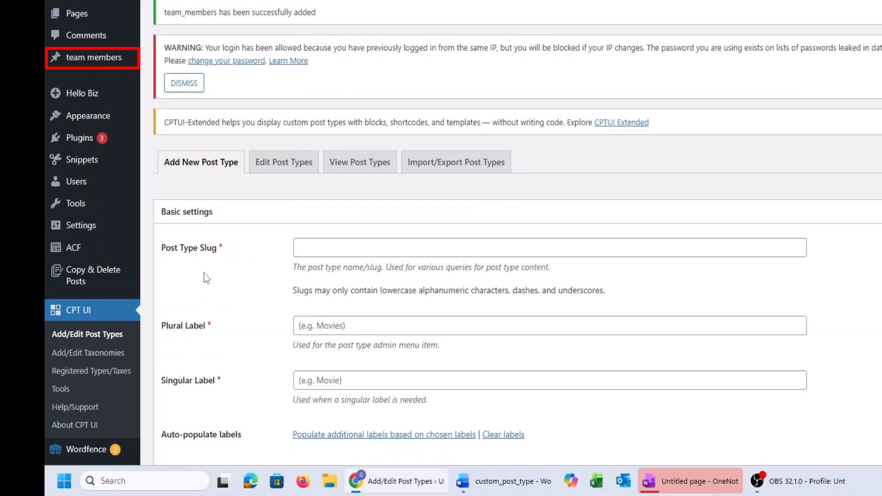
# Switch to the custom_post_type Word document and review the ACF Fields table and the leadership team demo data
pyautogui.click(489, 488)
pyautogui.scroll(15, 475, 266)
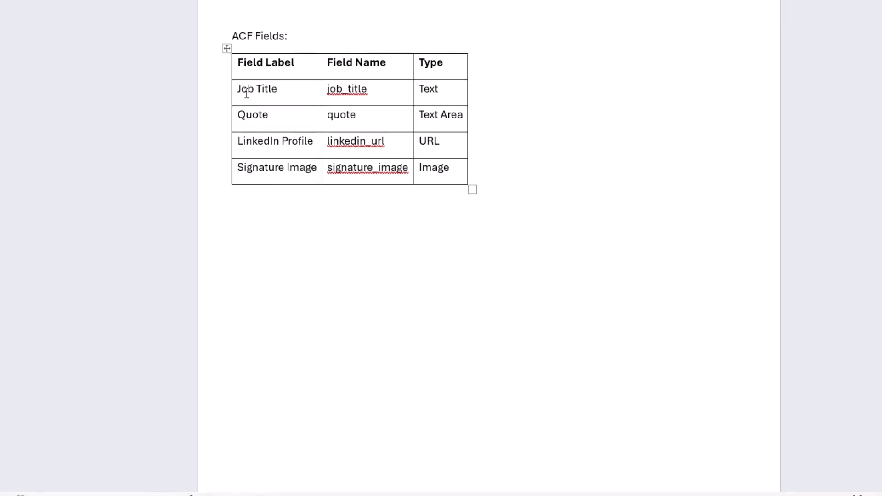
pyautogui.moveTo(243, 92); pyautogui.dragTo(268, 95)
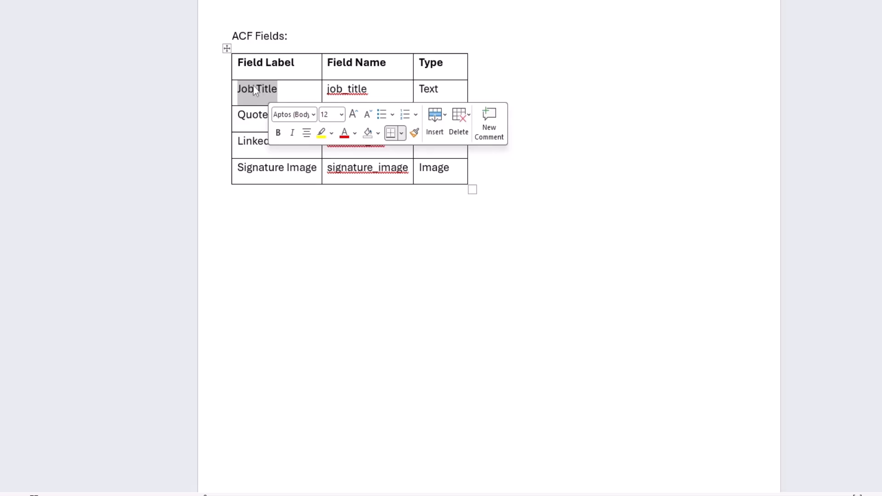
pyautogui.click(255, 90)
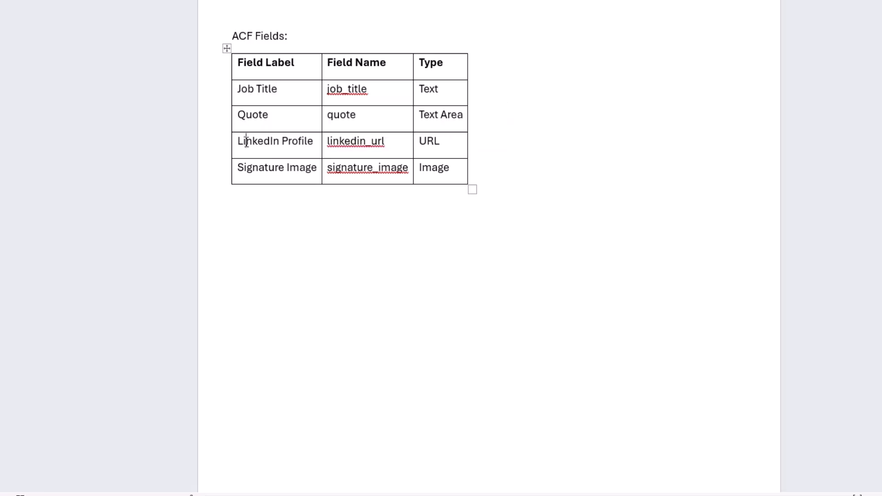
pyautogui.doubleClick(343, 150)
pyautogui.click(264, 172)
pyautogui.scroll(-15, 244, 112)
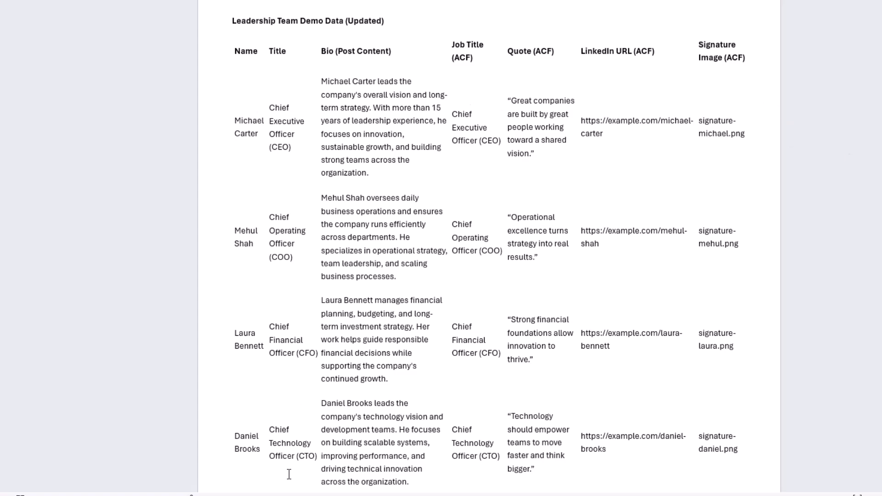
# Switch back to WordPress in the browser and start a new ACF field group
pyautogui.click(270, 485)
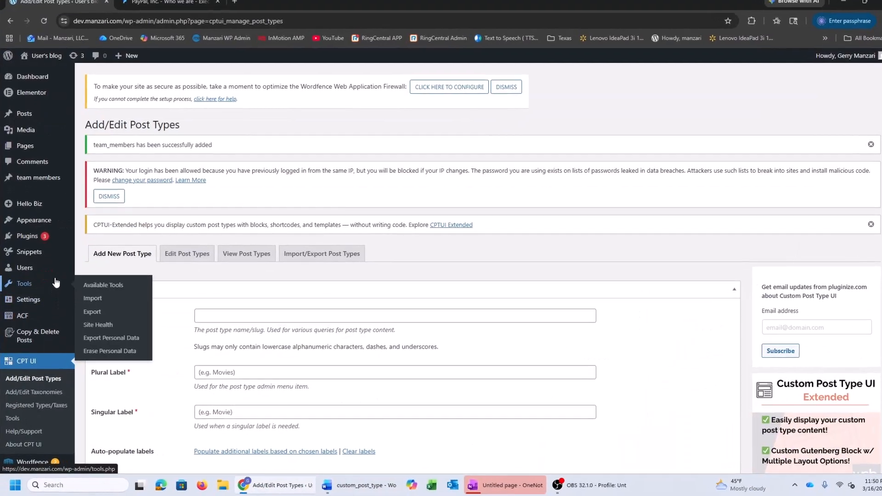
pyautogui.moveTo(21, 320)
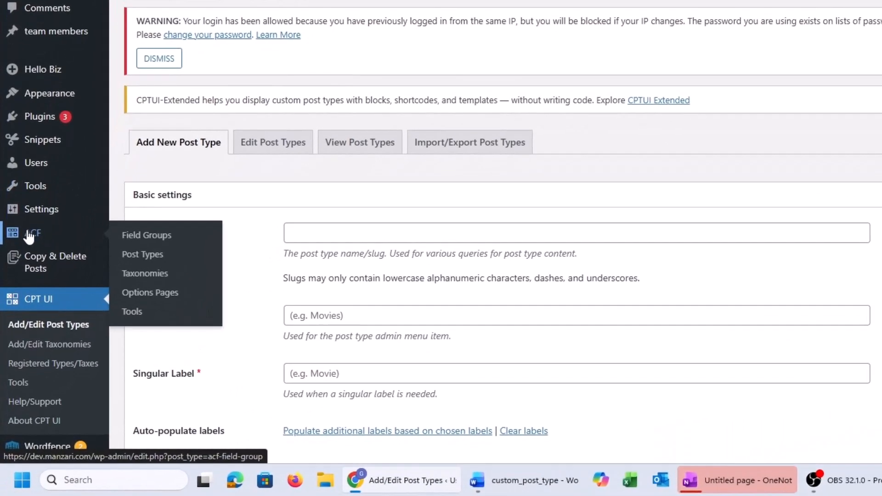
pyautogui.click(29, 235)
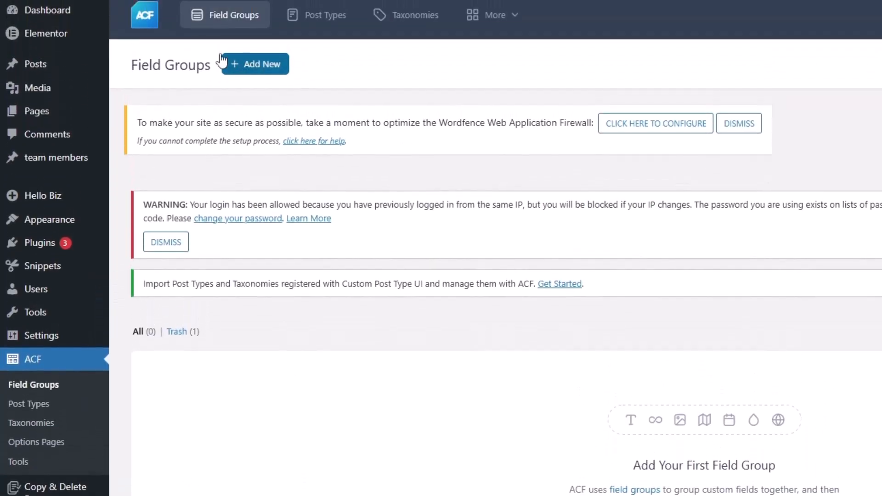
pyautogui.click(258, 65)
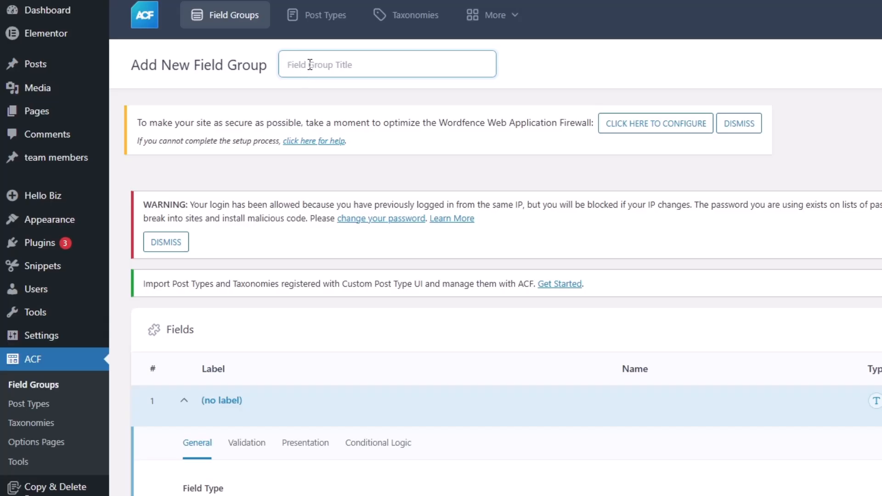
# Title the new field group "team members" and label its first Text field "role"
pyautogui.write('team members')
pyautogui.scroll(-5, 392, 158)
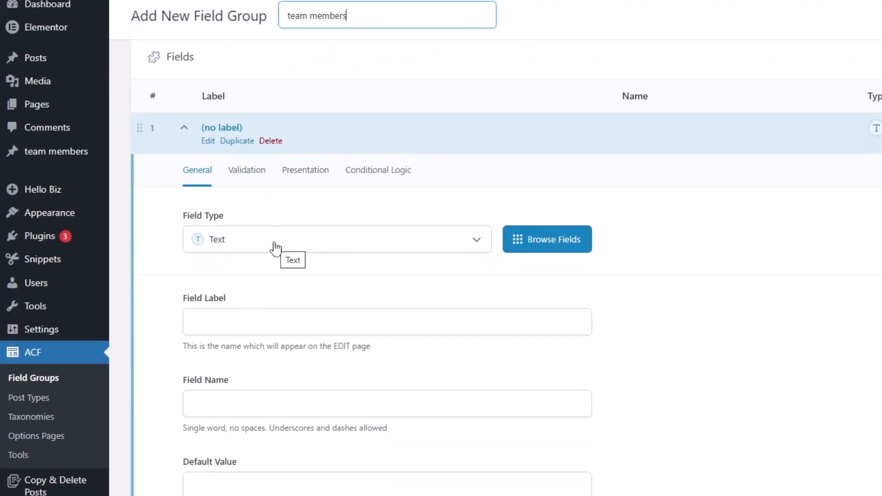
pyautogui.click(259, 317)
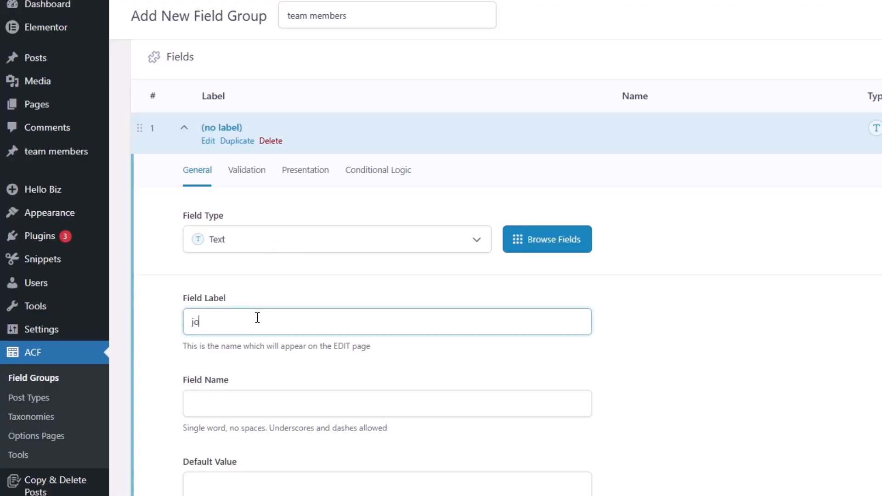
pyautogui.write('job role')
pyautogui.hotkey('ctrl', 'a')
pyautogui.write('role')
pyautogui.scroll(-5, 317, 257)
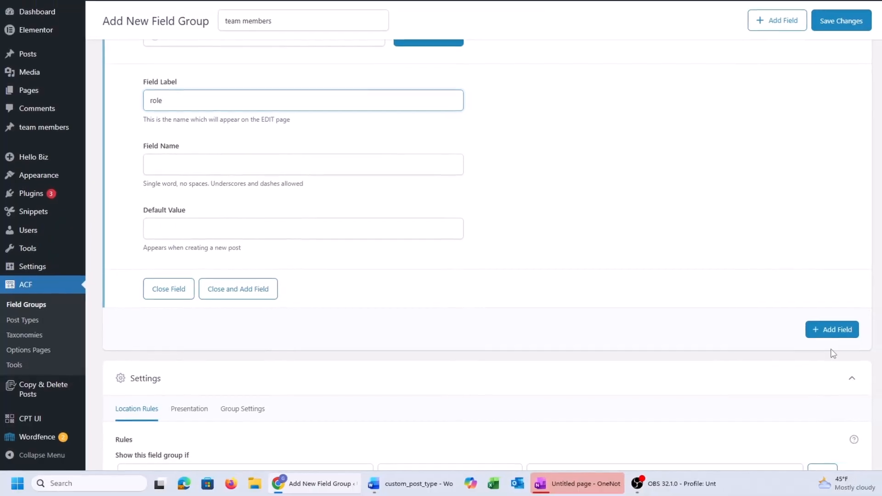
# Add a second field to the group and look up the next entry of the ACF Fields table in the custom_post_type Word document
pyautogui.click(833, 334)
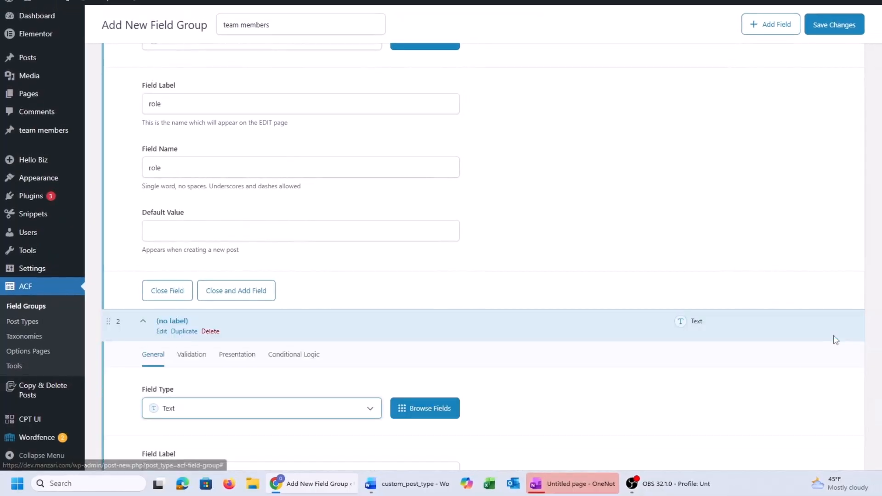
pyautogui.scroll(-3, 556, 268)
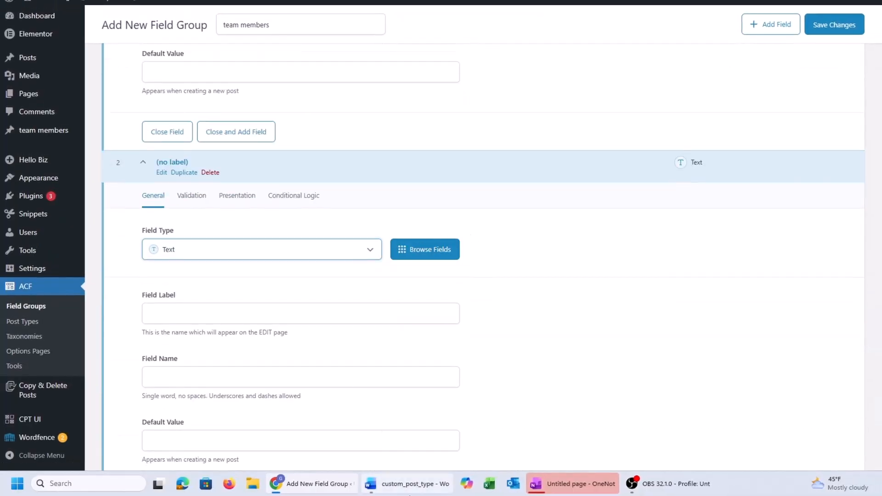
pyautogui.click(407, 484)
pyautogui.scroll(10, 433, 235)
pyautogui.scroll(3, 434, 234)
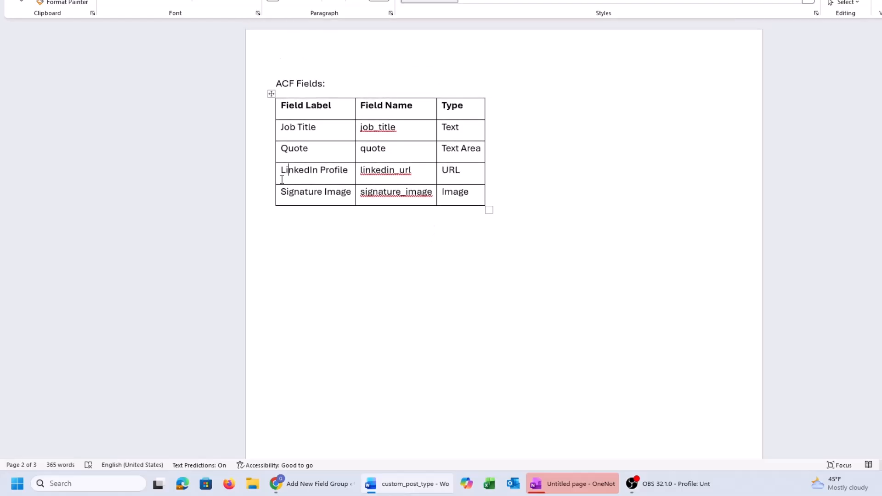
# Back in WordPress, set the second field's type to Text Area and label it "quote"
pyautogui.click(317, 484)
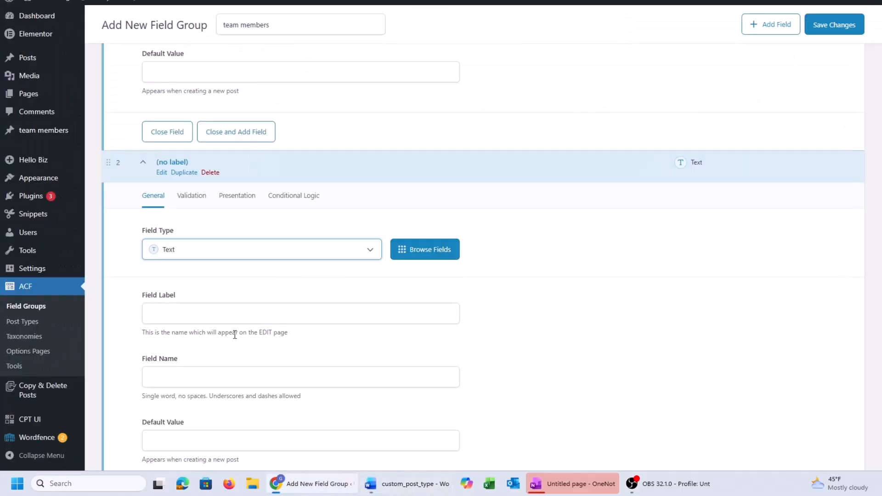
pyautogui.click(211, 251)
pyautogui.click(204, 320)
pyautogui.click(203, 317)
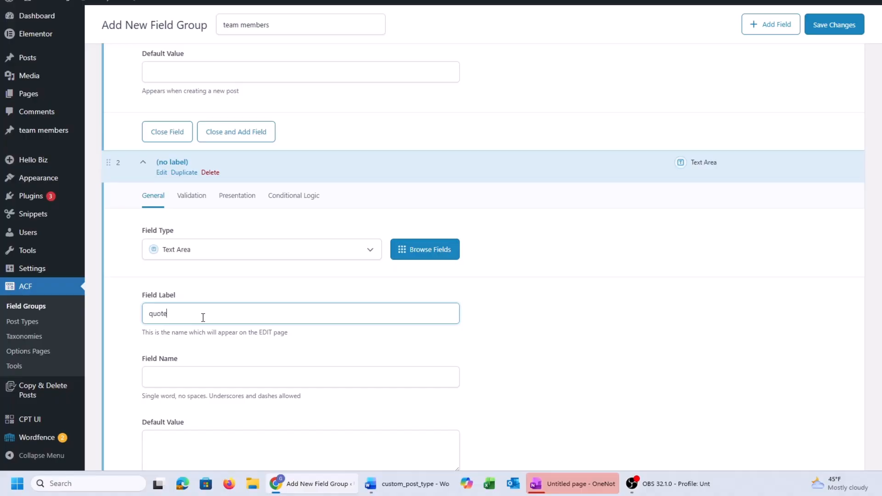
pyautogui.write('quote')
pyautogui.press('Tab')
pyautogui.scroll(-5, 675, 72)
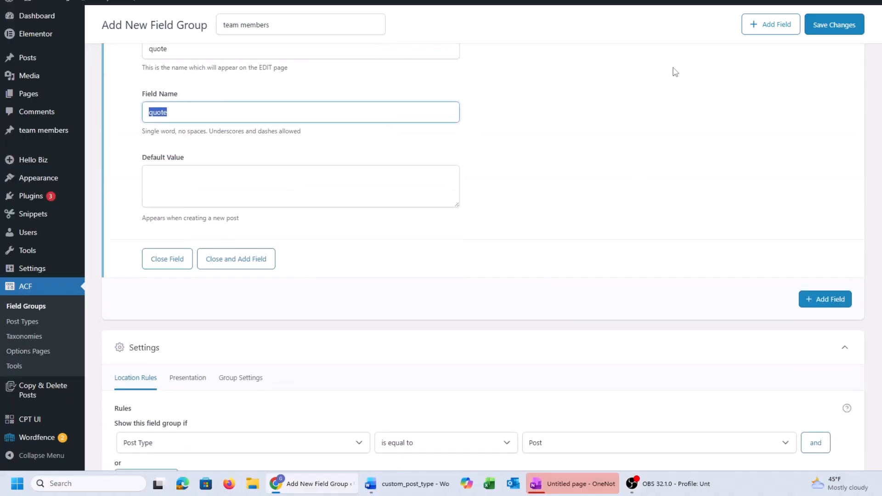
# Add a third field and check the LinkedIn Profile row of the ACF Fields table in Word
pyautogui.click(825, 301)
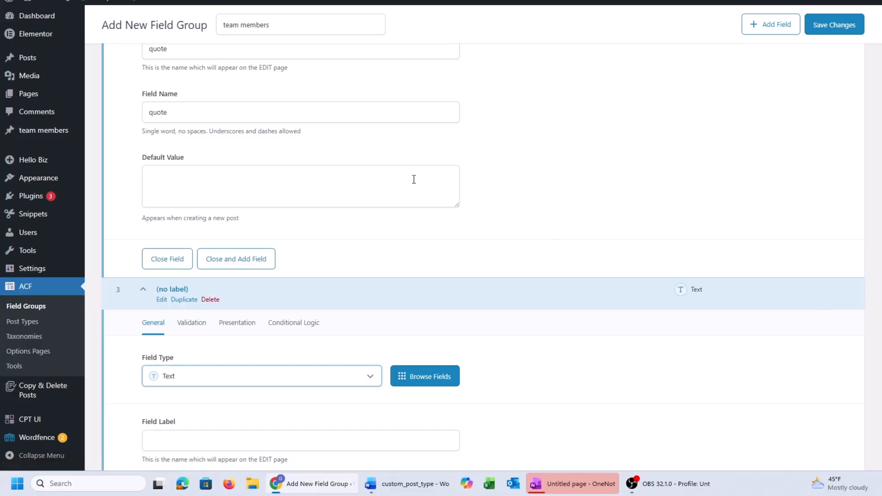
pyautogui.scroll(-4, 414, 179)
pyautogui.click(409, 484)
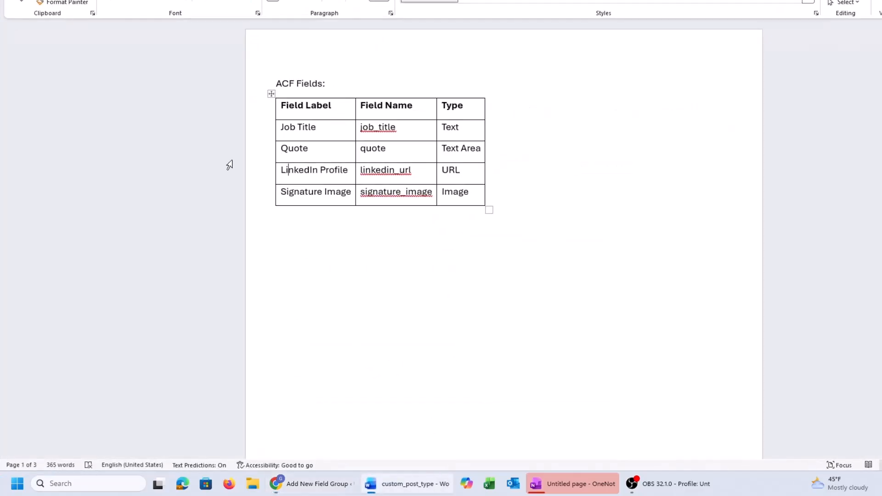
pyautogui.tripleClick(310, 171)
pyautogui.click(389, 171)
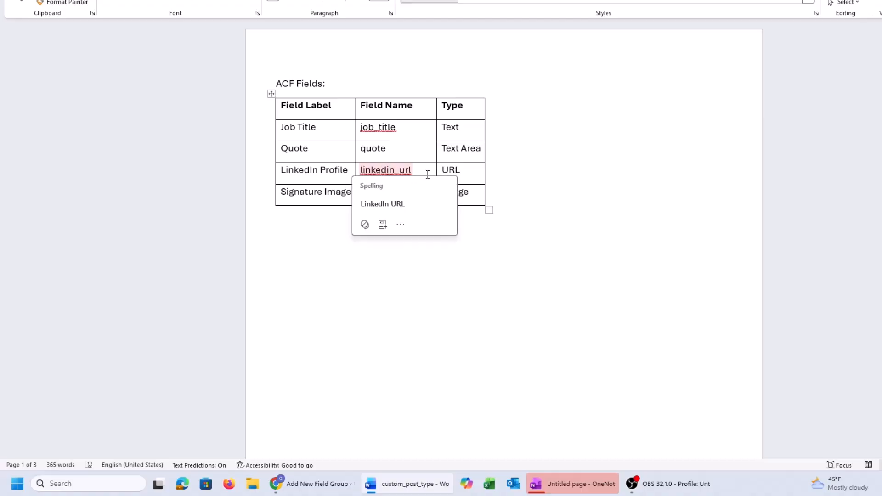
pyautogui.click(462, 174)
# Back in WordPress, set the third field's type to URL and label it "linkedin url"
pyautogui.click(317, 484)
pyautogui.click(192, 173)
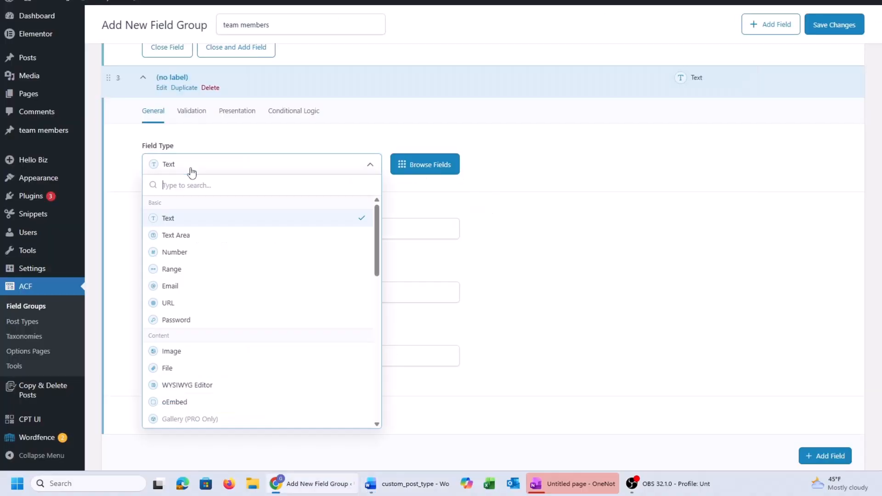
pyautogui.click(183, 304)
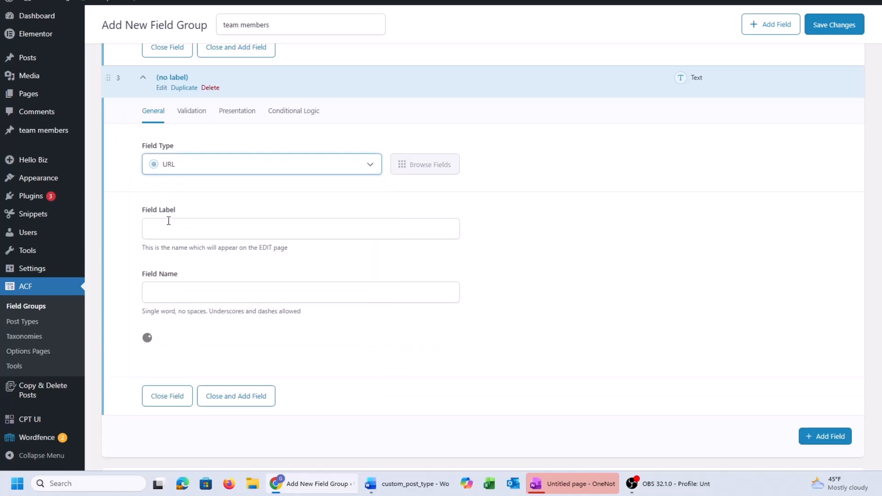
pyautogui.click(164, 230)
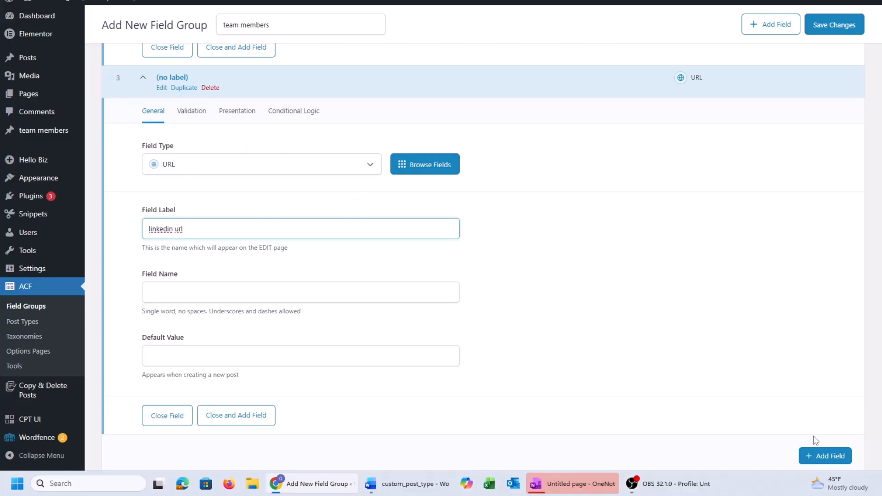
# Add a fourth field and check the Signature Image row of the ACF Fields table in Word
pyautogui.click(823, 456)
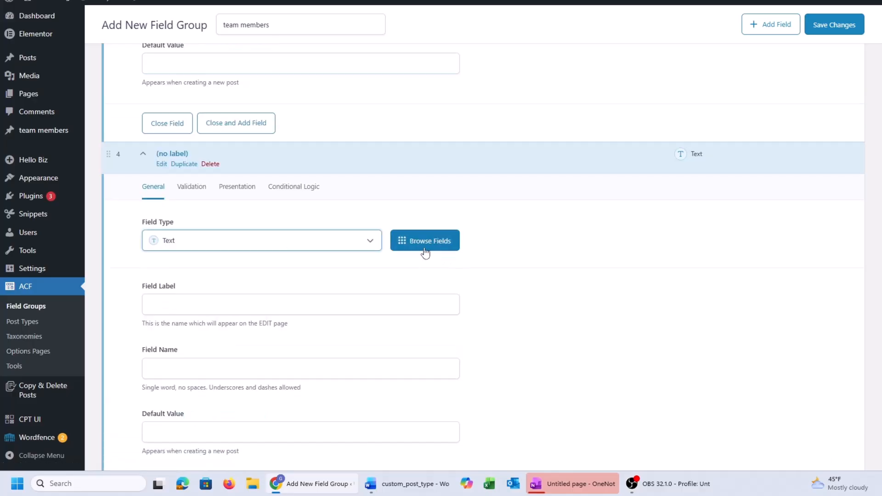
pyautogui.scroll(-5, 421, 248)
pyautogui.scroll(-3, 391, 276)
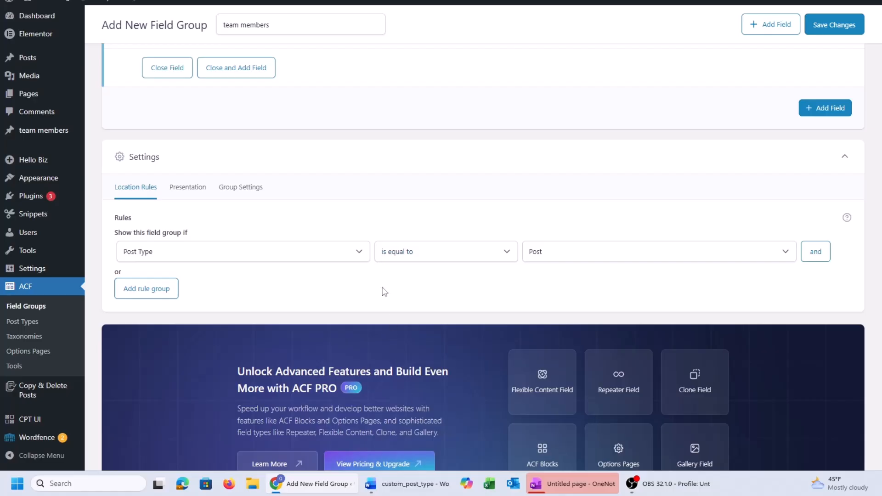
pyautogui.scroll(8, 384, 291)
pyautogui.click(414, 485)
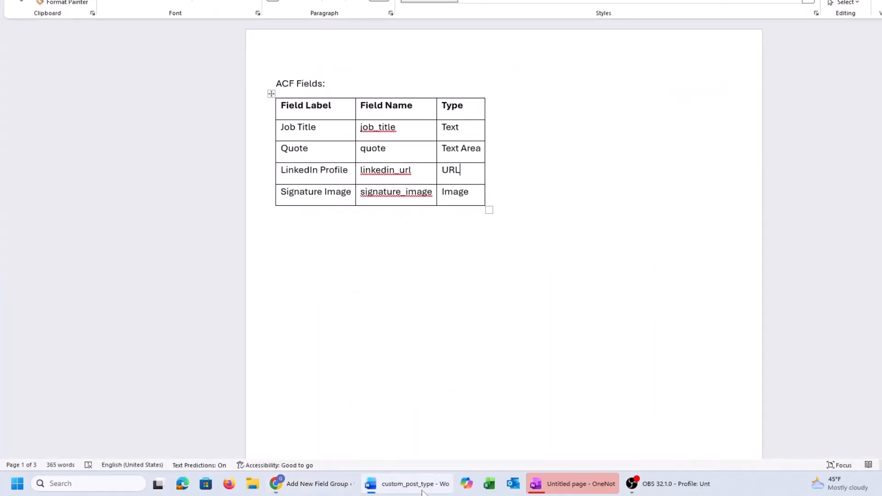
pyautogui.moveTo(294, 198); pyautogui.dragTo(409, 201)
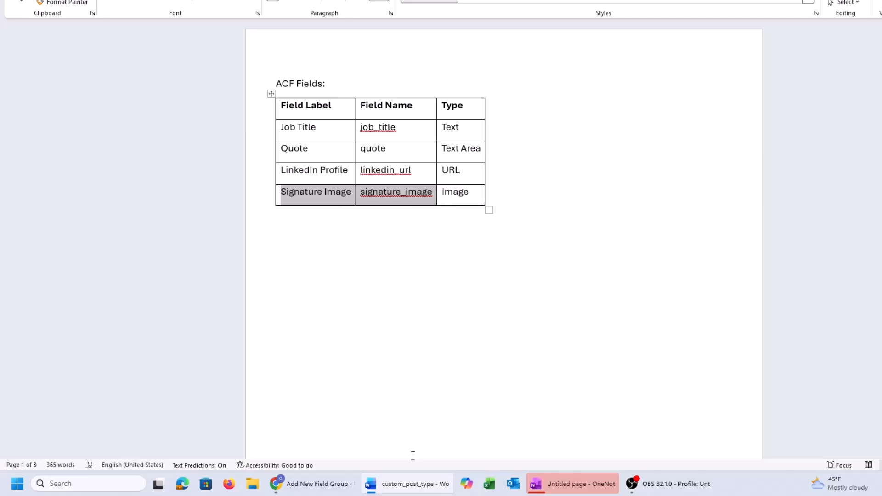
# Back in WordPress, make the fourth field an Image field labelled "signature" with Image URL as its return format
pyautogui.click(407, 486)
pyautogui.click(204, 190)
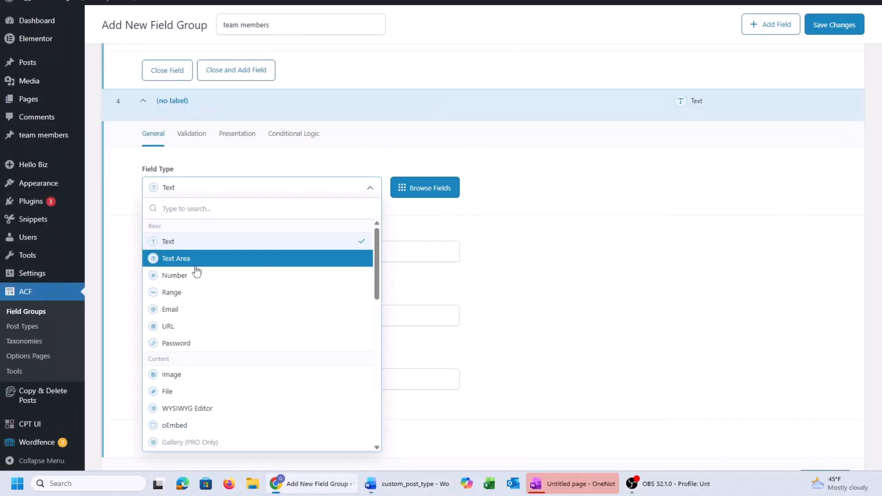
pyautogui.click(184, 375)
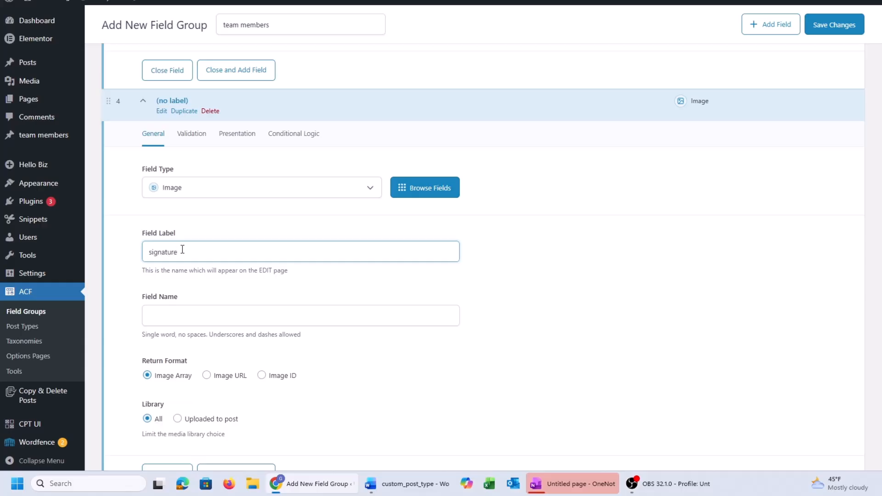
pyautogui.click(206, 375)
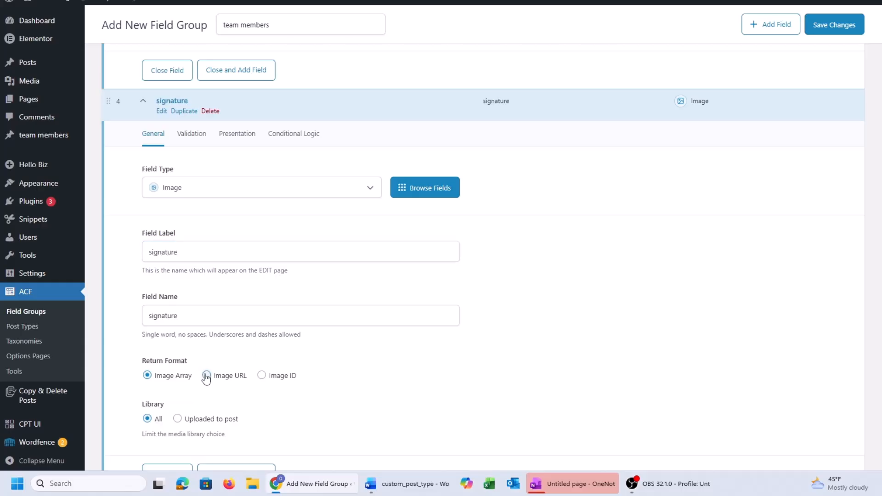
# Set the location rule to show the field group when Post Type is equal to team member, and save the group
pyautogui.scroll(-2, 318, 292)
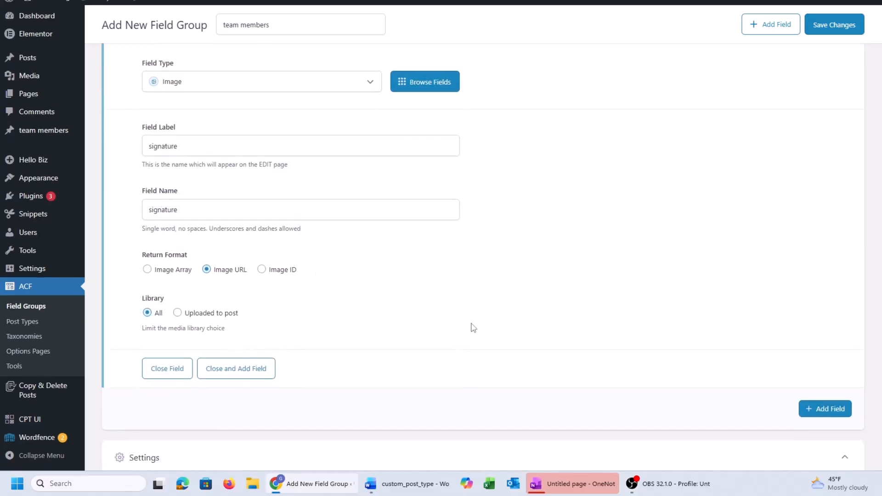
pyautogui.scroll(-4, 558, 288)
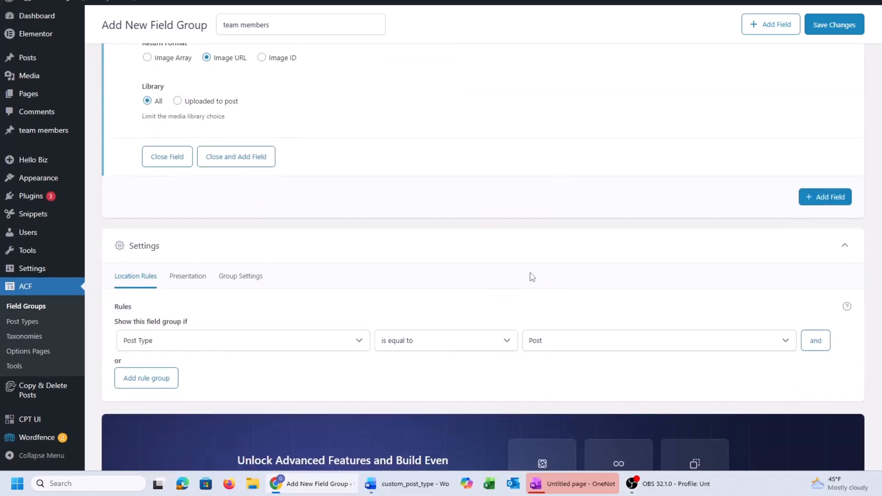
pyautogui.scroll(-1, 507, 274)
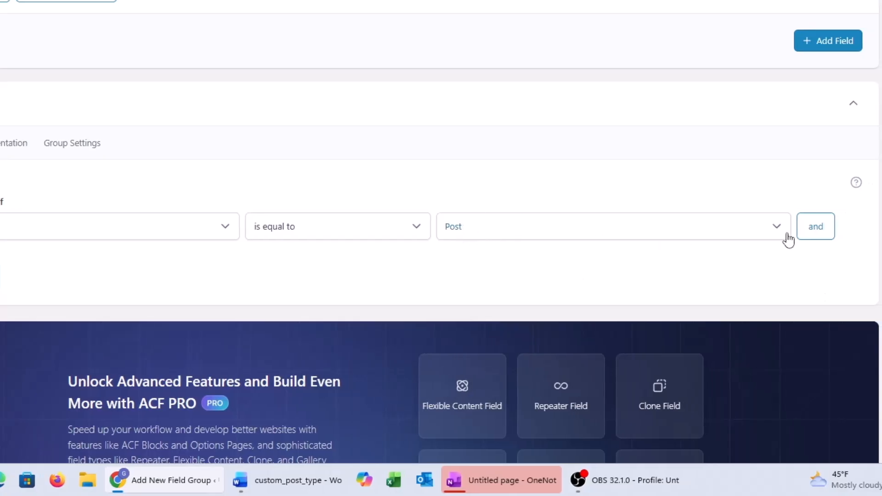
pyautogui.click(789, 240)
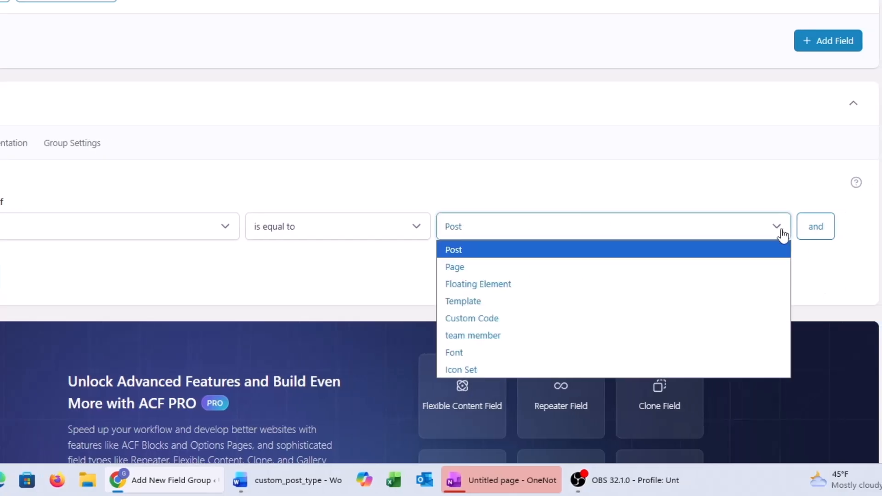
pyautogui.click(630, 336)
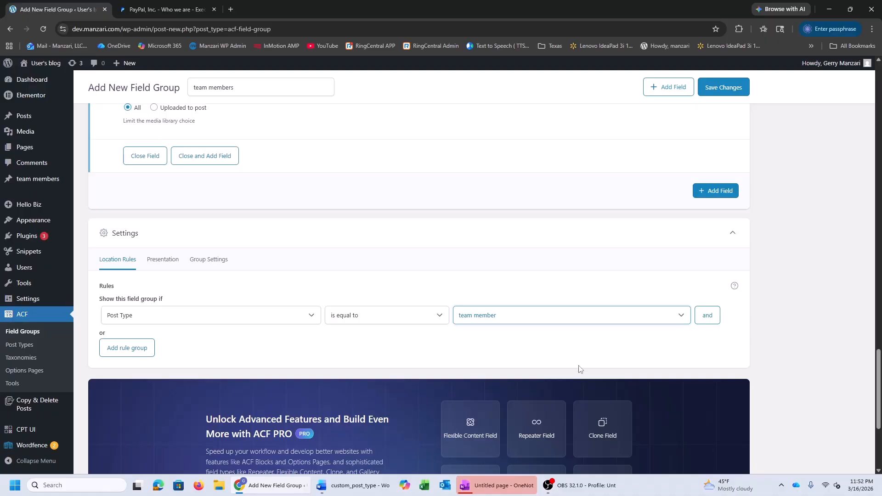
pyautogui.click(729, 96)
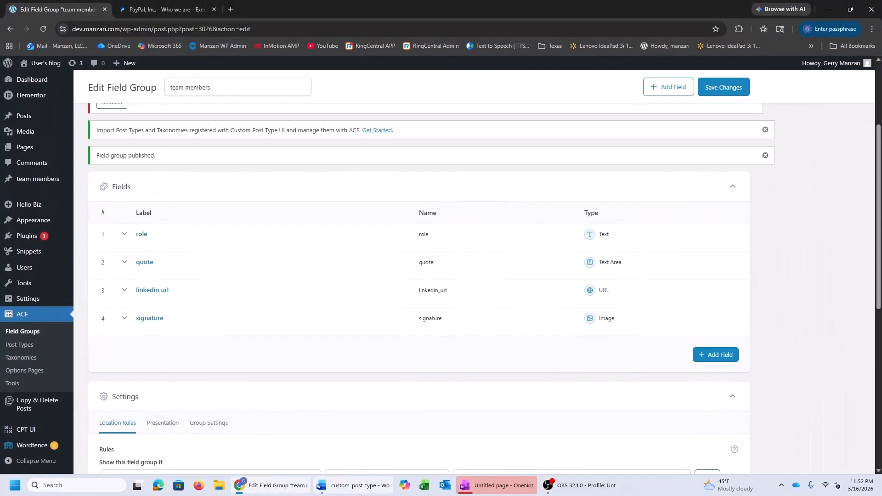
# Switch to the Word document and review the leadership team demo data table
pyautogui.click(366, 485)
pyautogui.scroll(-7, 369, 255)
pyautogui.scroll(-7, 365, 255)
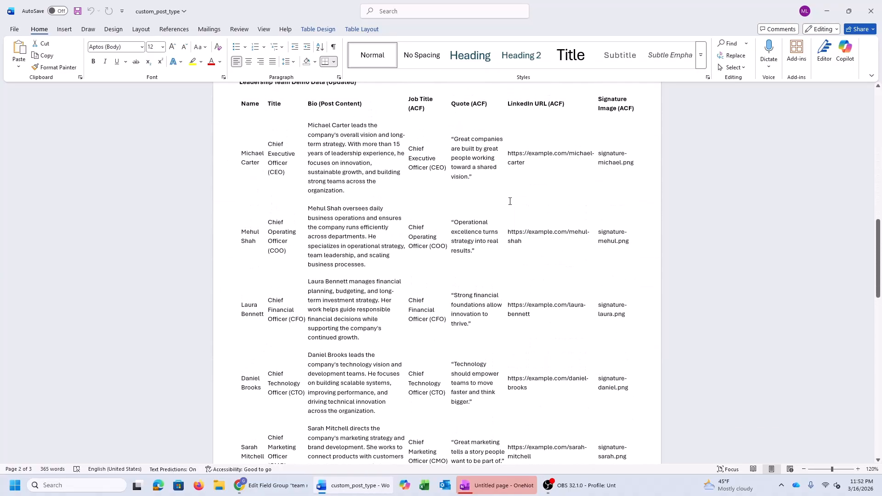
# Switch back to WordPress and start a new team member post
pyautogui.click(354, 485)
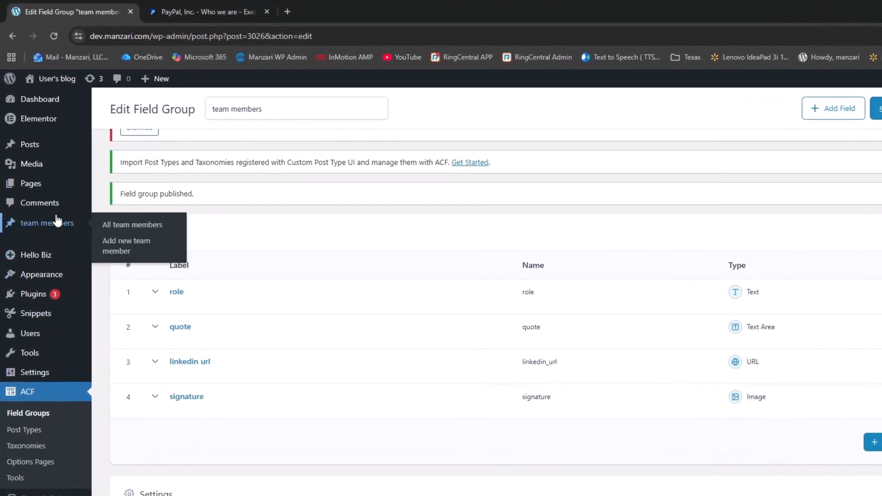
pyautogui.click(47, 196)
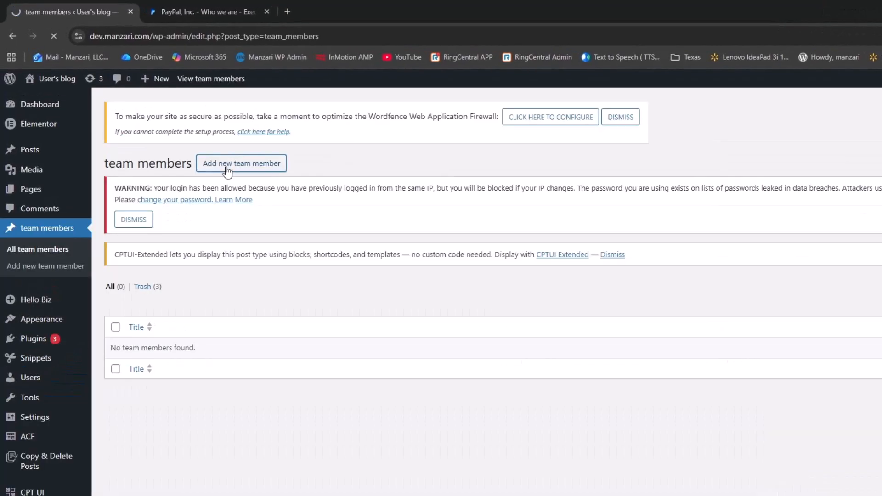
pyautogui.click(227, 166)
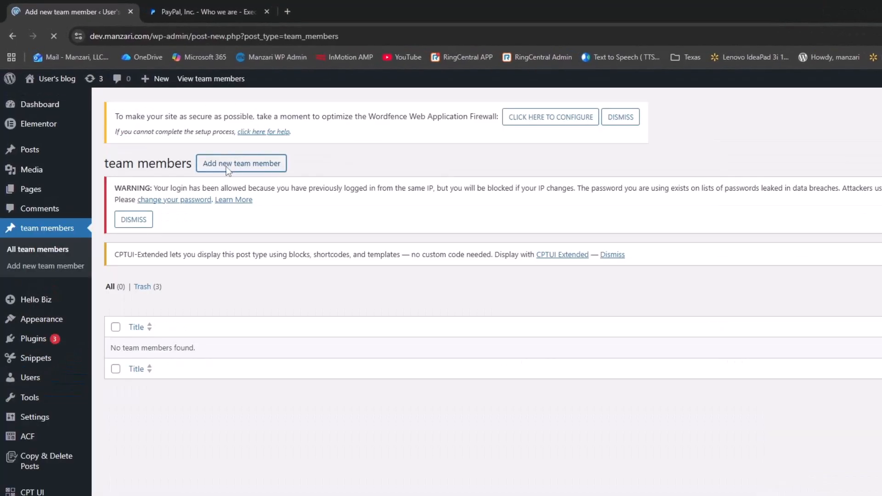
# Copy the first leader's name from the Word demo data table and paste it as the title of the new team member post
pyautogui.hotkey('alt', 'Tab')
pyautogui.scroll(3, 337, 191)
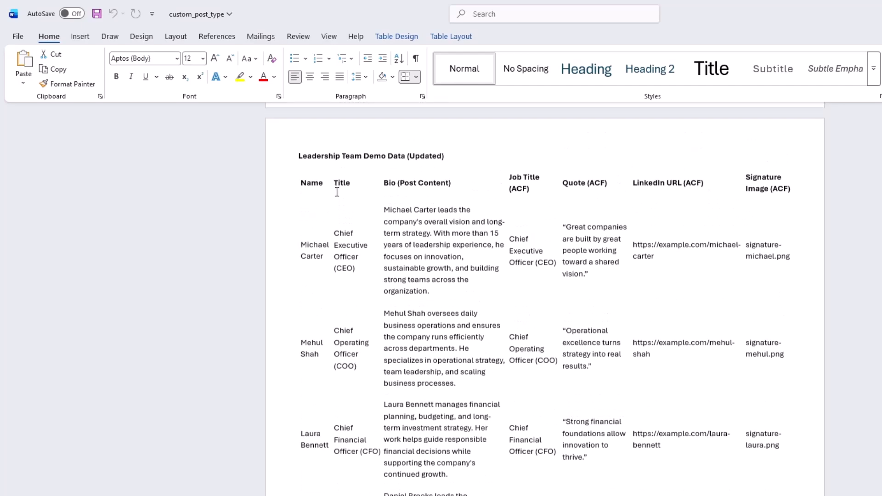
pyautogui.doubleClick(312, 257)
pyautogui.tripleClick(311, 260)
pyautogui.hotkey('ctrl', 'c')
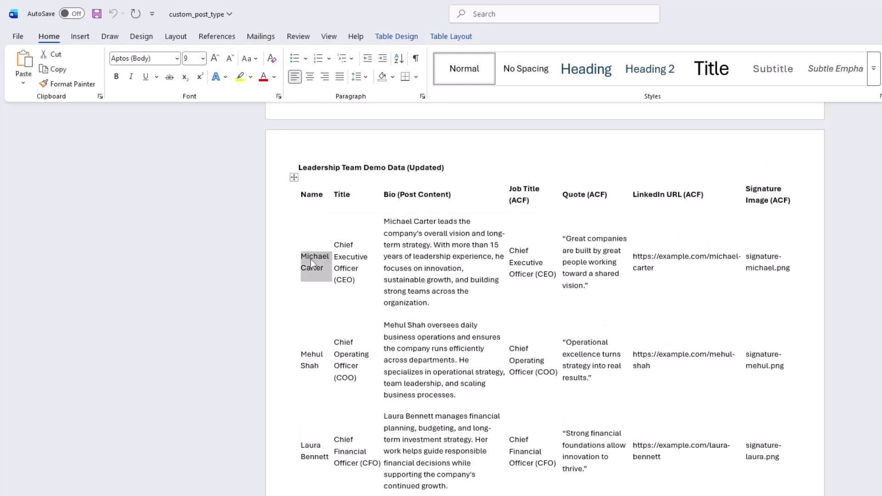
pyautogui.hotkey('alt', 'Tab')
pyautogui.rightClick(255, 149)
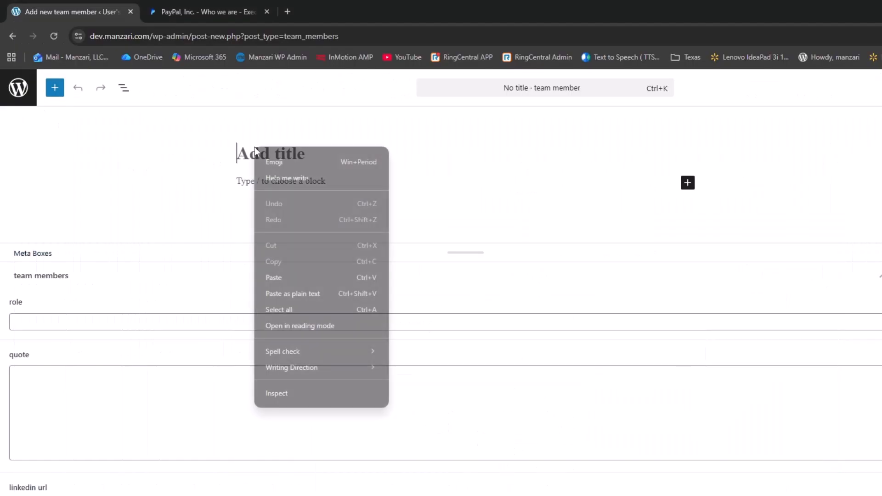
pyautogui.click(302, 290)
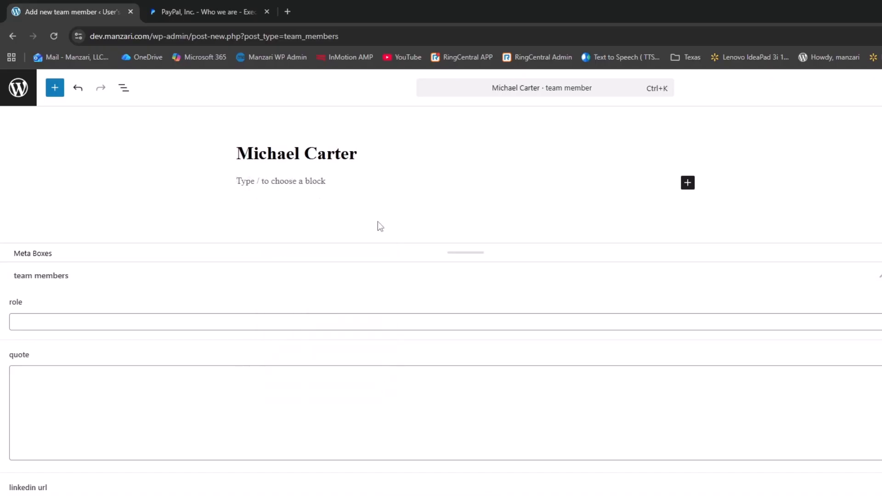
# Copy the first leader's bio from the Word table into the post's content in WordPress
pyautogui.hotkey('alt', 'Tab')
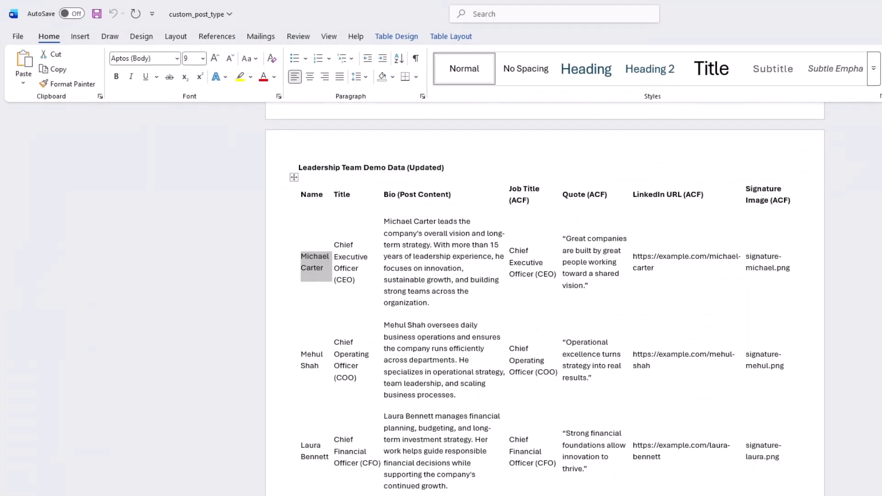
pyautogui.tripleClick(417, 269)
pyautogui.rightClick(418, 268)
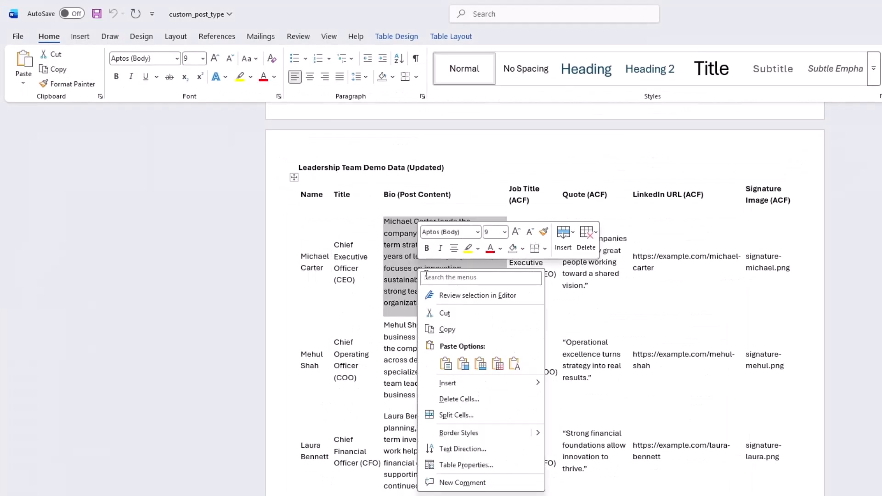
pyautogui.click(447, 329)
pyautogui.hotkey('alt', 'Tab')
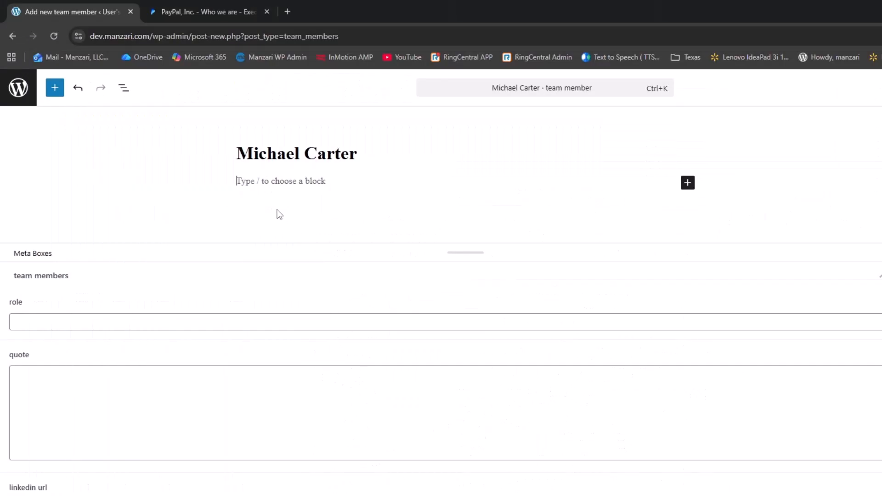
pyautogui.rightClick(261, 183)
pyautogui.click(335, 314)
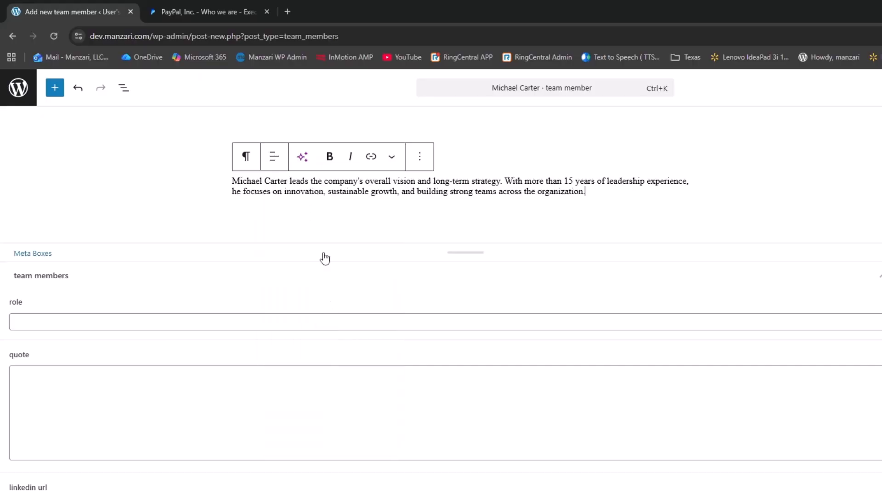
# Fill the post's role field with "Chief Executive Officer (CEO)" copied from the Word table
pyautogui.click(95, 327)
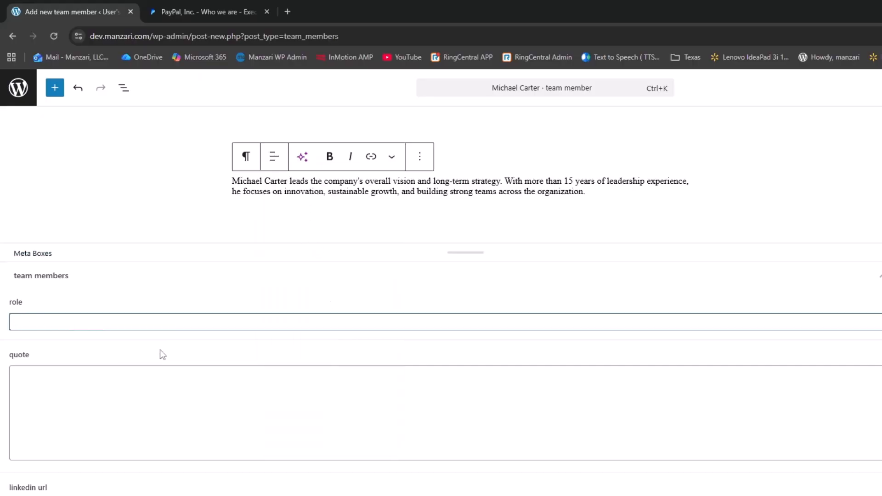
pyautogui.hotkey('alt', 'Tab')
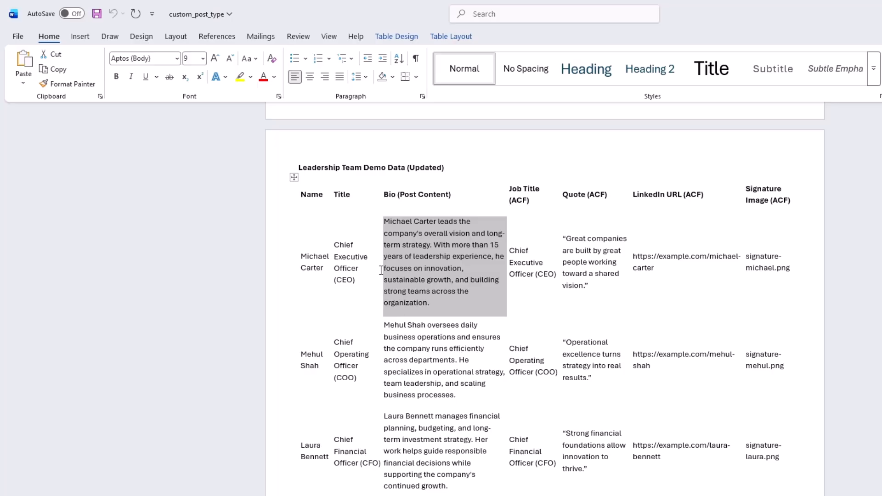
pyautogui.tripleClick(354, 259)
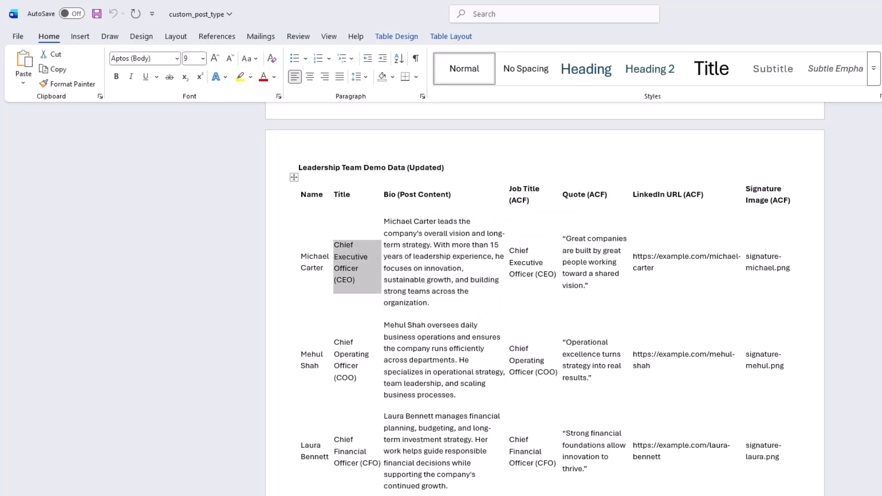
pyautogui.hotkey('alt', 'Tab')
pyautogui.rightClick(64, 319)
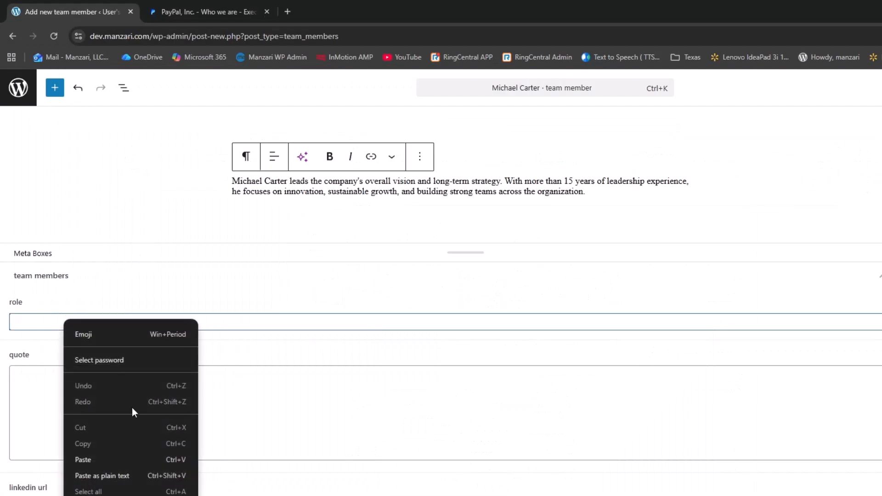
pyautogui.click(153, 476)
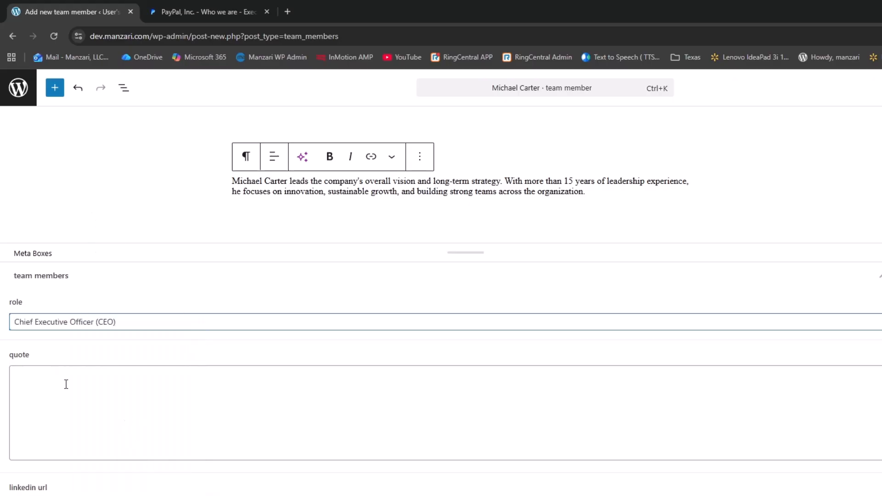
# Fill the quote field with "Great companies are built by great people working toward a shared vision." copied from the Word table
pyautogui.click(28, 375)
pyautogui.hotkey('alt', 'Tab')
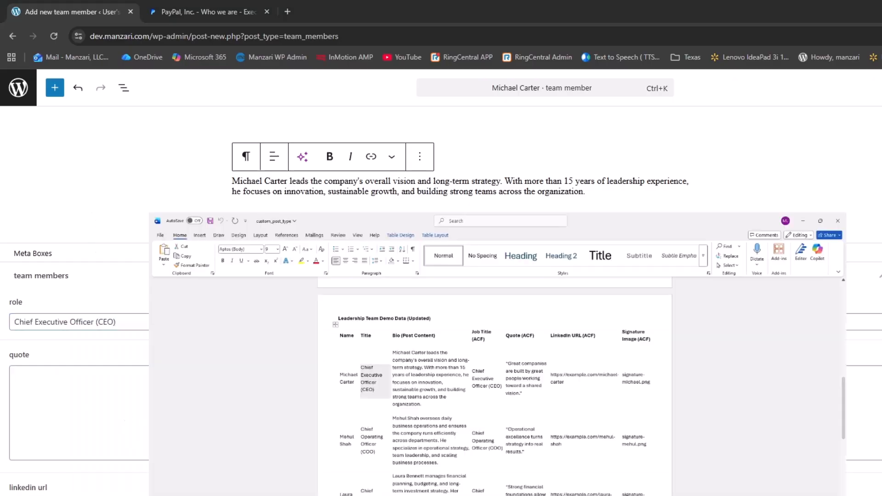
pyautogui.tripleClick(575, 268)
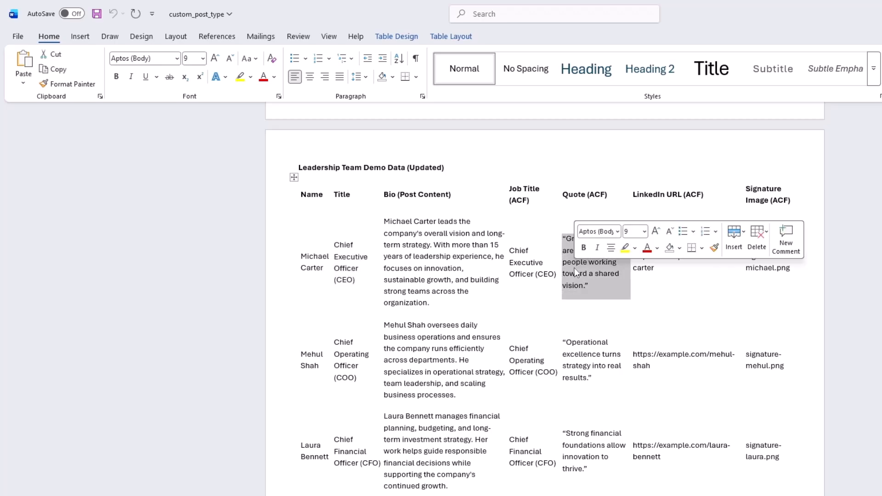
pyautogui.hotkey('ctrl', 'c')
pyautogui.hotkey('alt', 'Tab')
pyautogui.rightClick(125, 412)
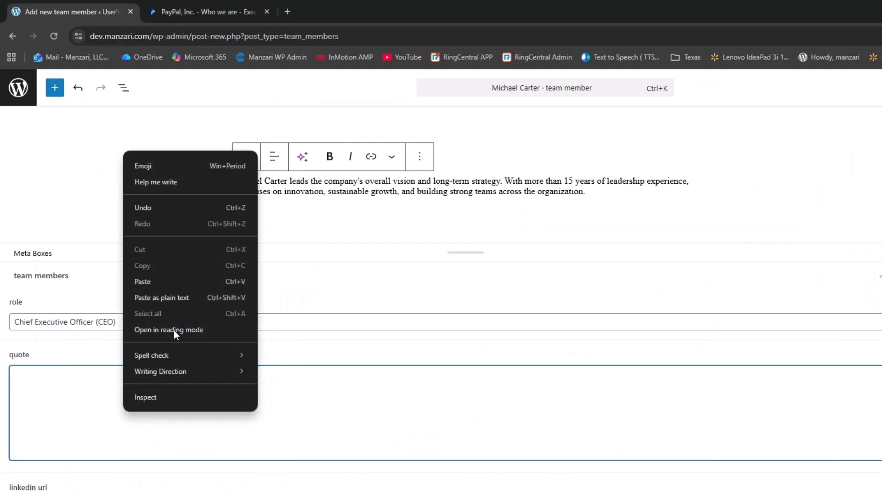
pyautogui.click(187, 295)
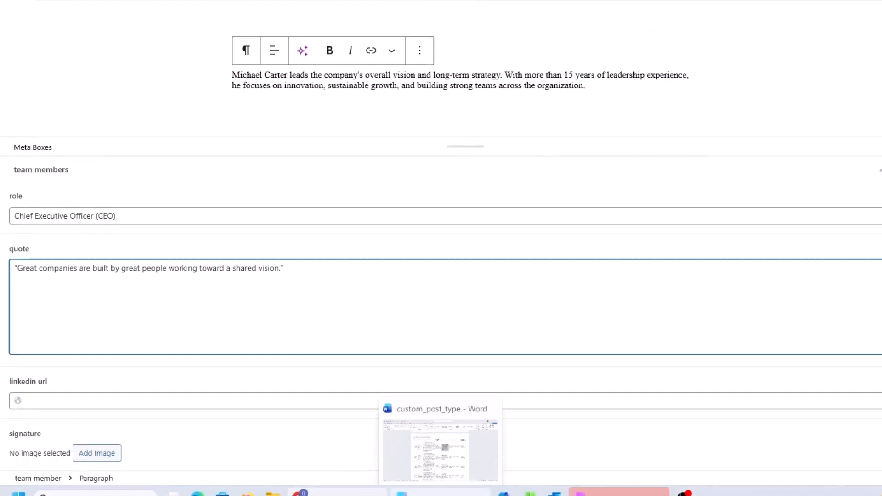
# Copy the first leader's LinkedIn URL from the Word table into the post's linkedin url field
pyautogui.click(441, 494)
pyautogui.tripleClick(678, 158)
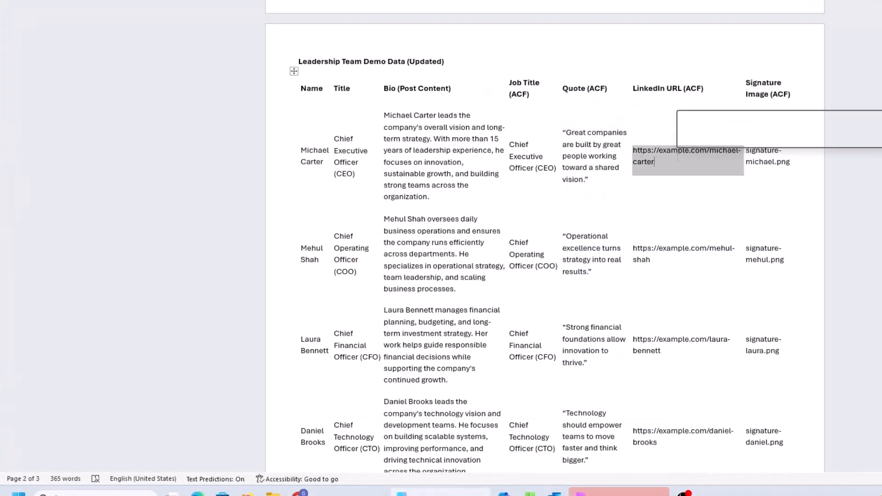
pyautogui.click(441, 493)
pyautogui.rightClick(119, 401)
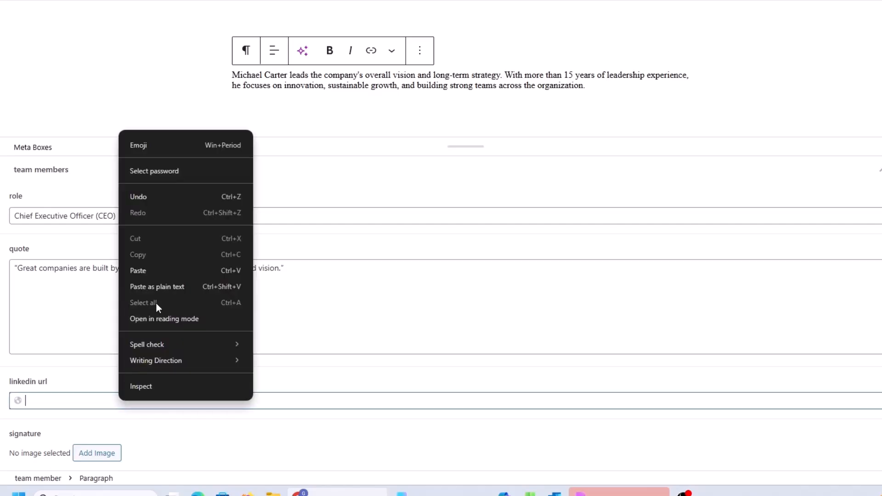
pyautogui.click(165, 271)
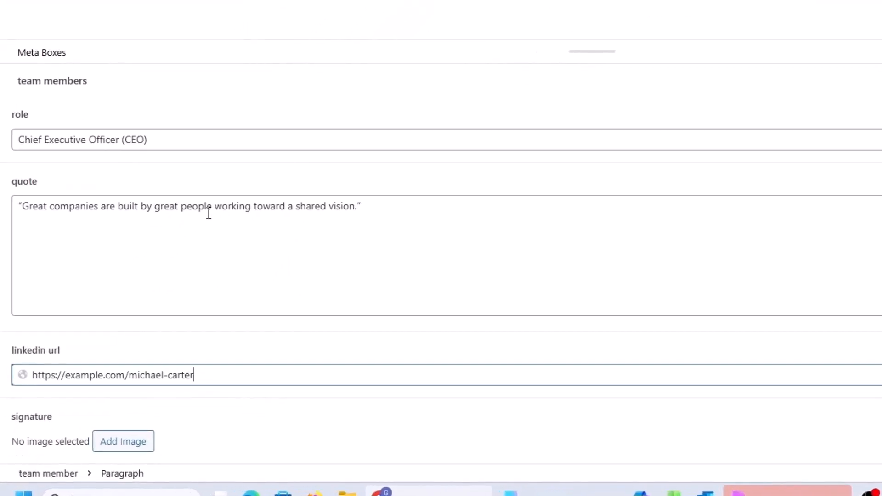
# Set the signature field to the matching signature image of this team member from the Media Library
pyautogui.click(168, 439)
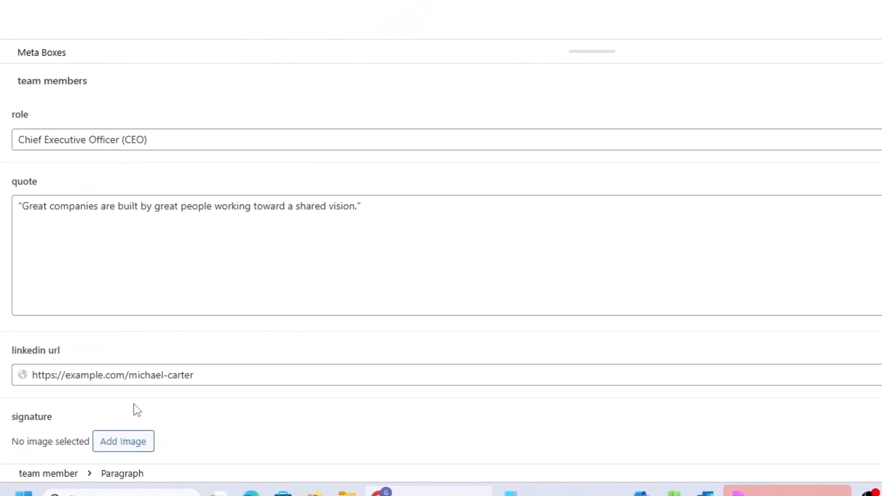
pyautogui.click(110, 445)
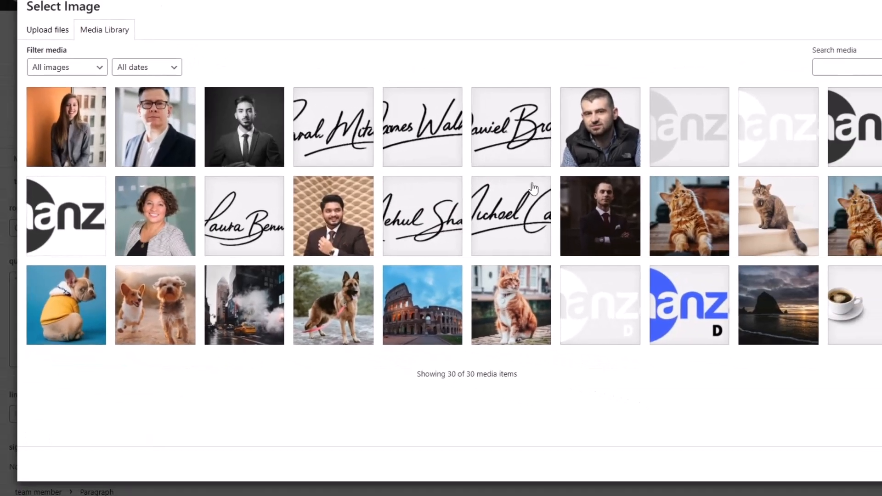
pyautogui.click(533, 188)
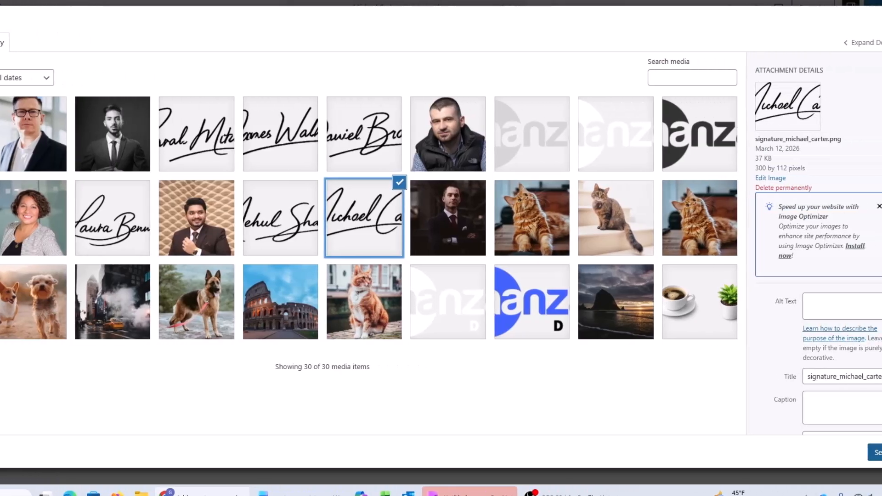
pyautogui.click(876, 453)
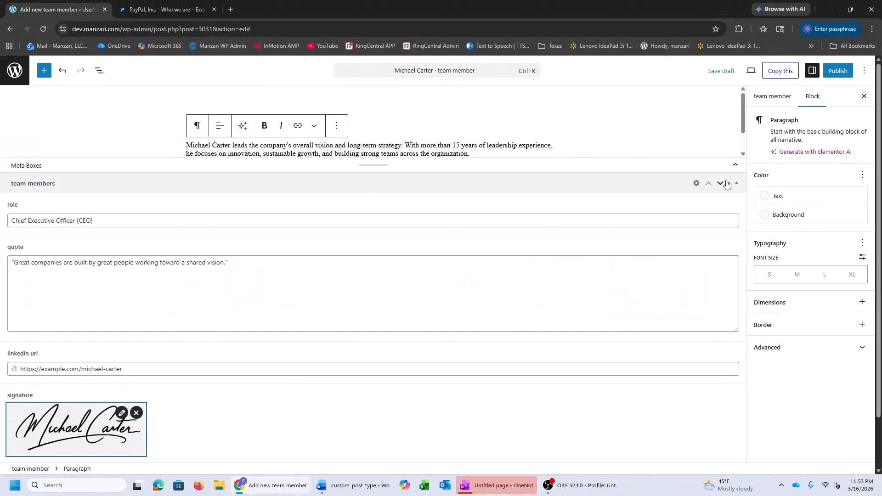
# Set the CEO's portrait from the Media Library as the featured image and publish the team member post
pyautogui.click(769, 100)
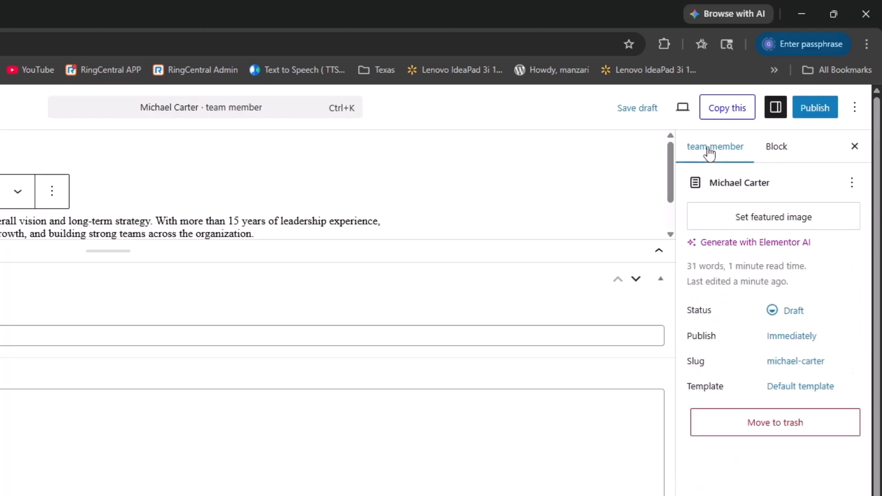
pyautogui.click(748, 220)
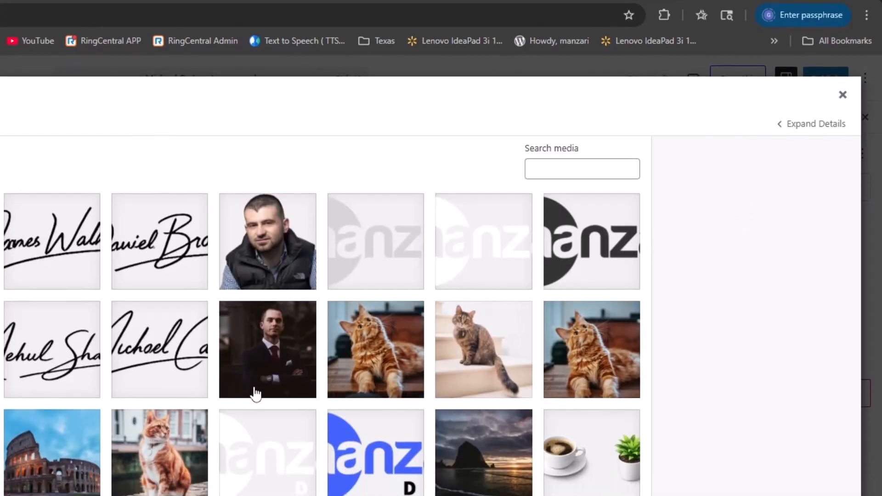
pyautogui.click(256, 416)
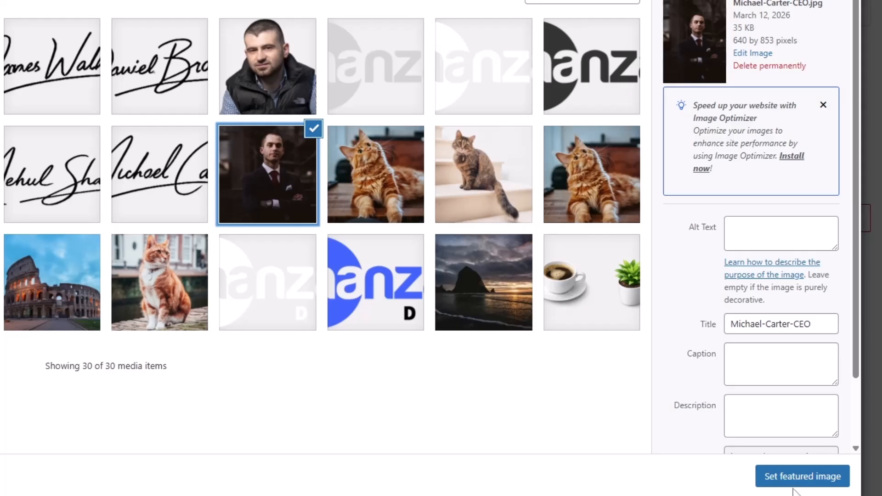
pyautogui.click(796, 485)
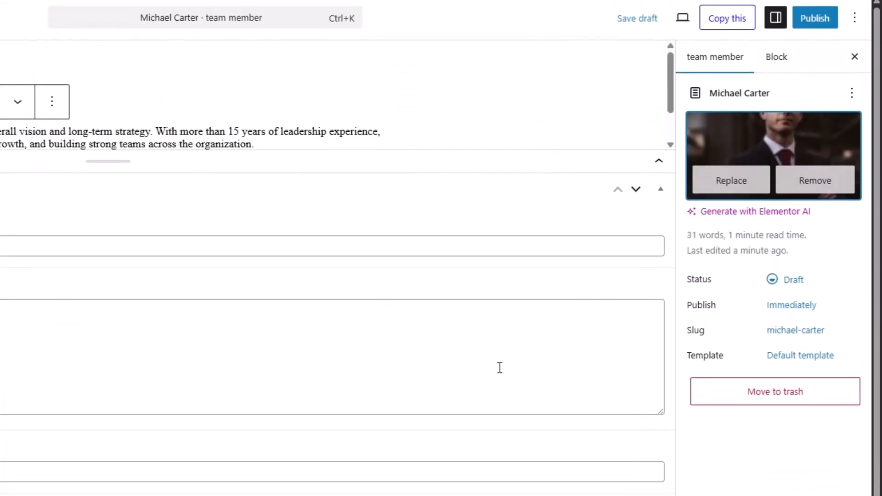
pyautogui.click(818, 20)
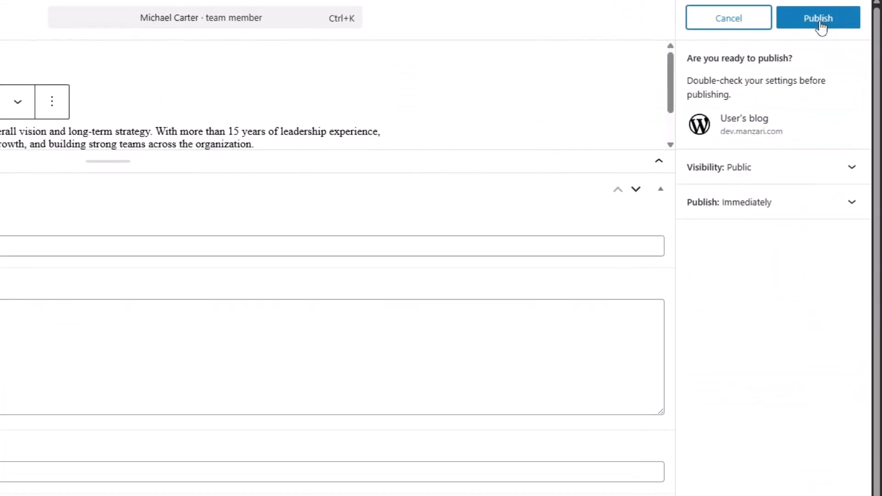
pyautogui.click(819, 22)
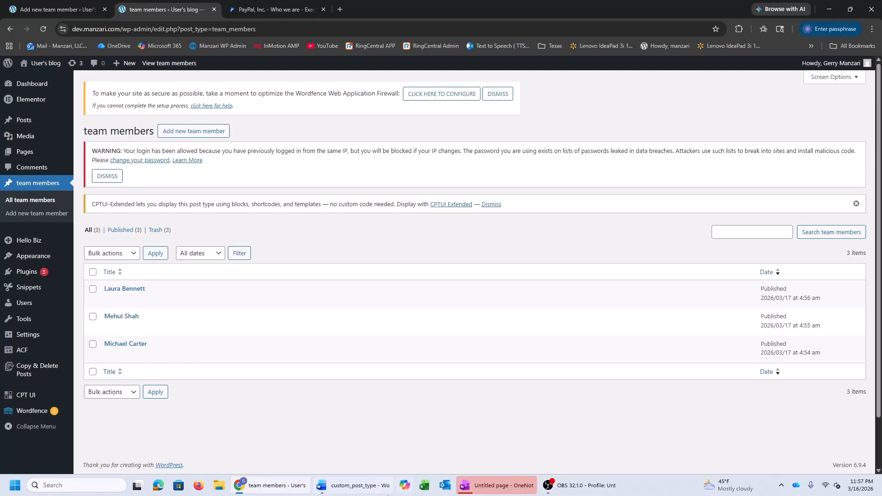
# Review the Word demo data document, and switch to PayPal's executive leadership page to examine its team card layout
pyautogui.click(387, 492)
pyautogui.scroll(-3, 359, 296)
pyautogui.click(270, 487)
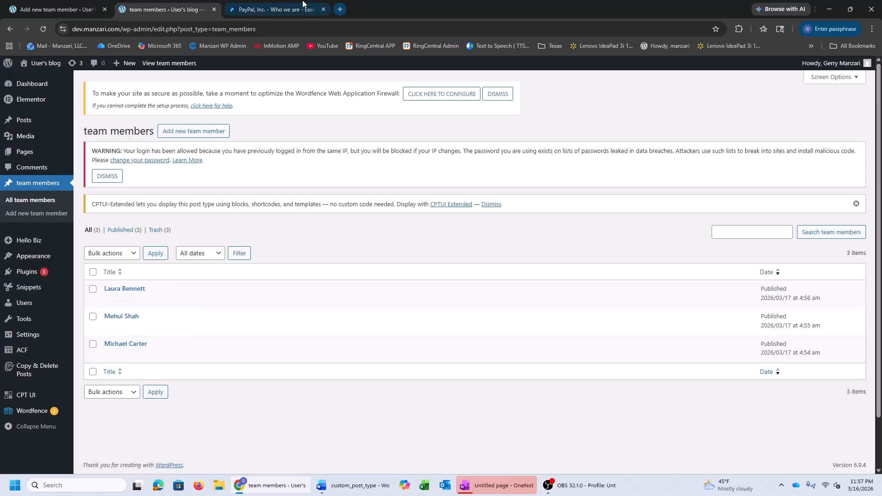
pyautogui.click(271, 9)
pyautogui.click(9, 29)
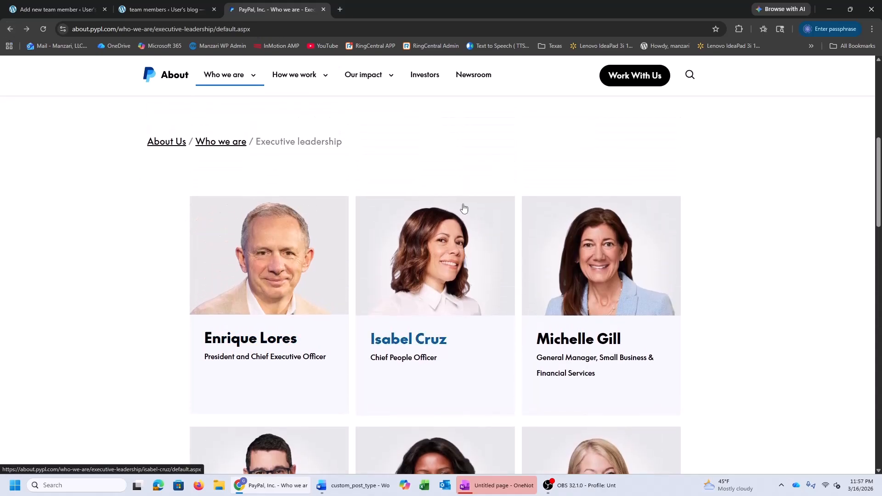
pyautogui.scroll(-2, 602, 388)
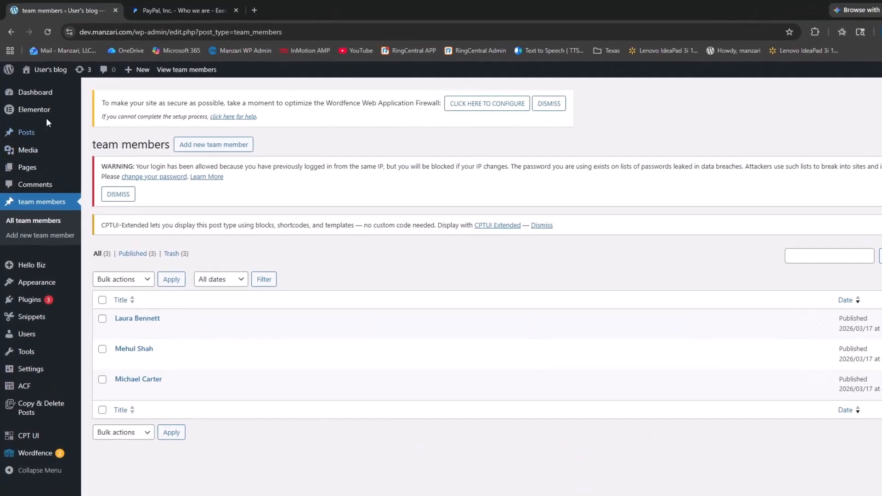
# Back in WordPress, open Elementor's Theme Builder and show its Loop Item templates
pyautogui.moveTo(54, 104)
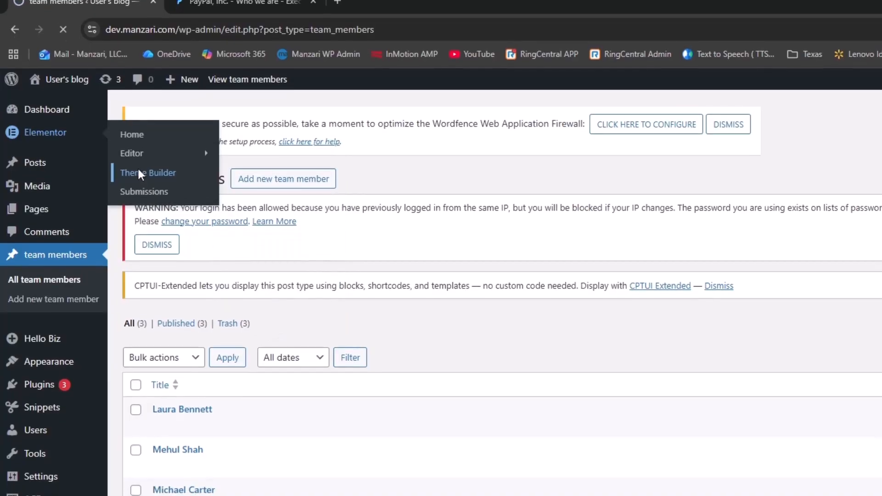
pyautogui.click(117, 186)
pyautogui.click(73, 290)
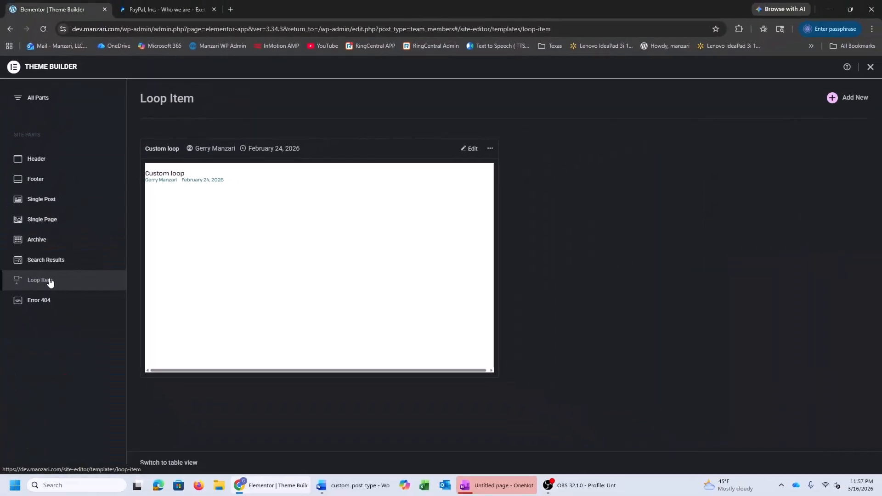
# Create a new blank loop item without a library template and add a Featured Image widget to its canvas
pyautogui.click(852, 106)
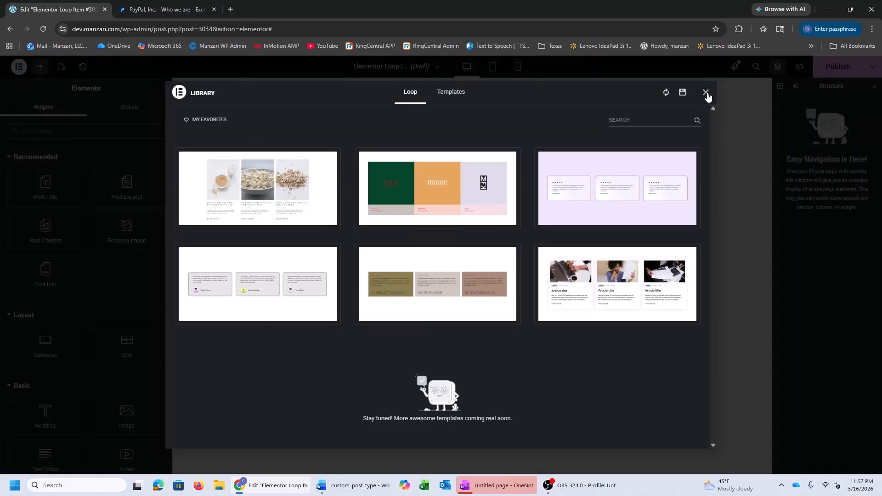
pyautogui.click(706, 92)
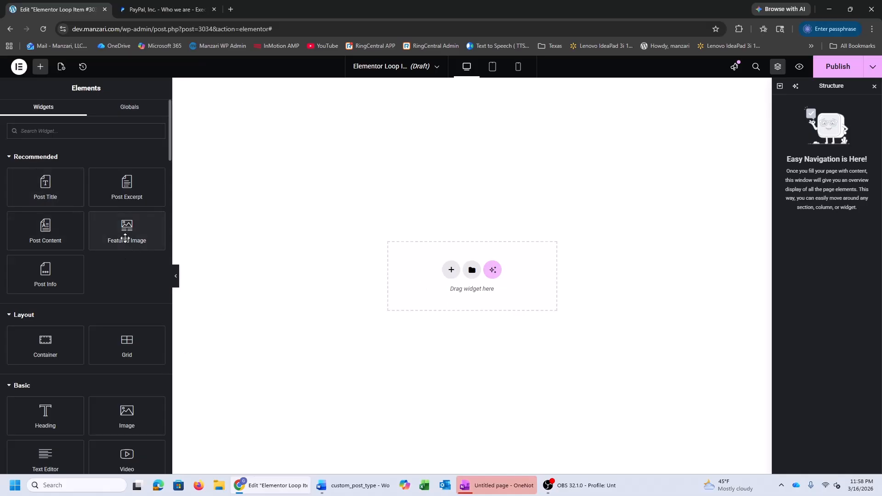
pyautogui.moveTo(125, 234); pyautogui.dragTo(391, 280)
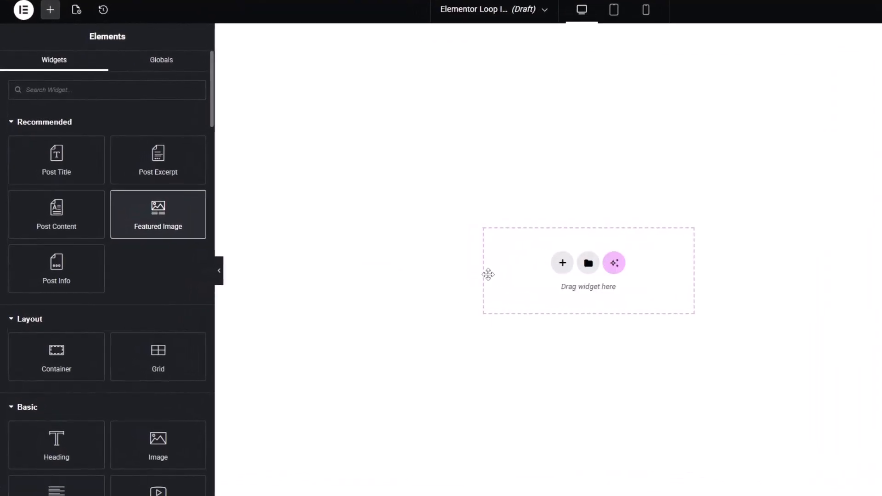
pyautogui.moveTo(488, 275); pyautogui.dragTo(487, 274)
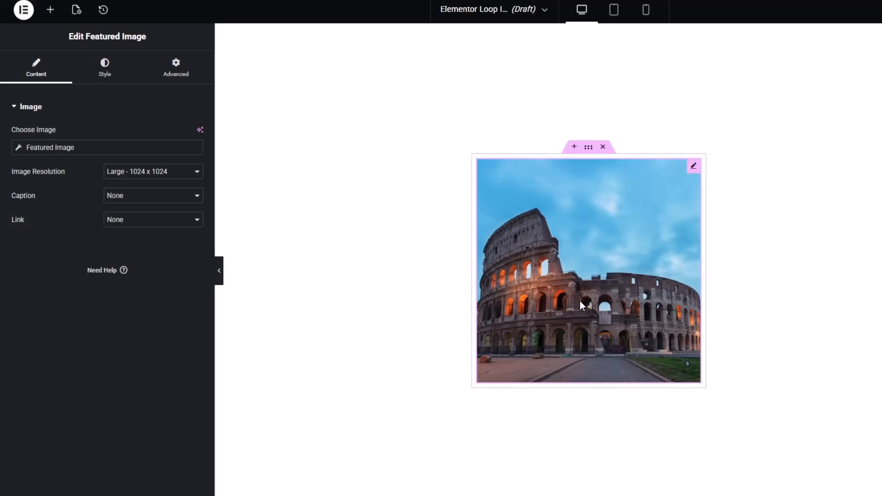
# Set the loop item's preview to the team member post type, choose the COO's post as the previewed item, and apply it
pyautogui.click(76, 10)
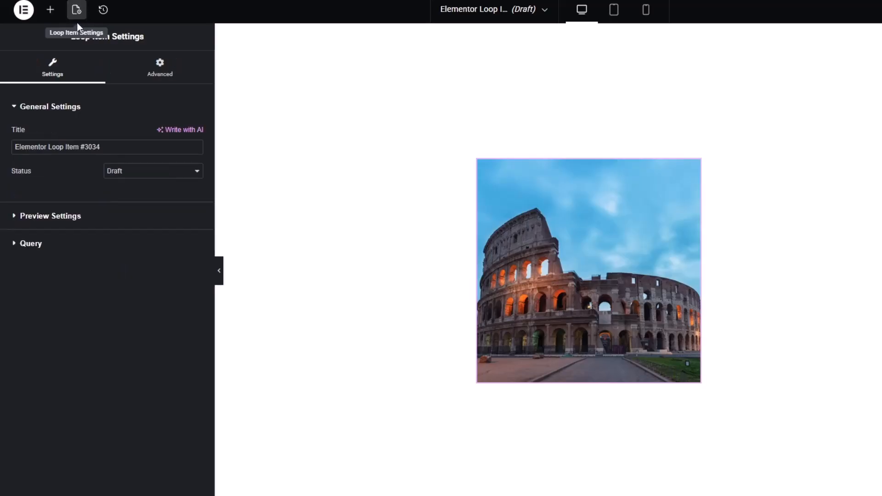
pyautogui.click(47, 219)
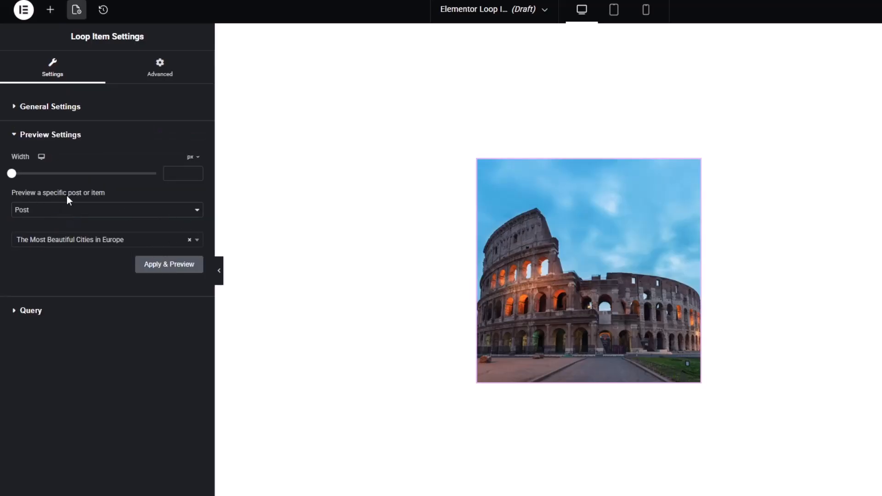
pyautogui.click(198, 211)
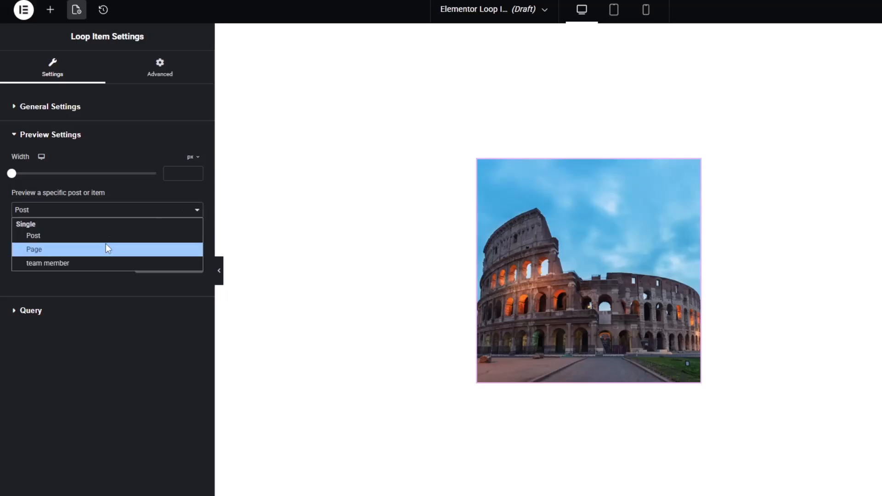
pyautogui.click(81, 262)
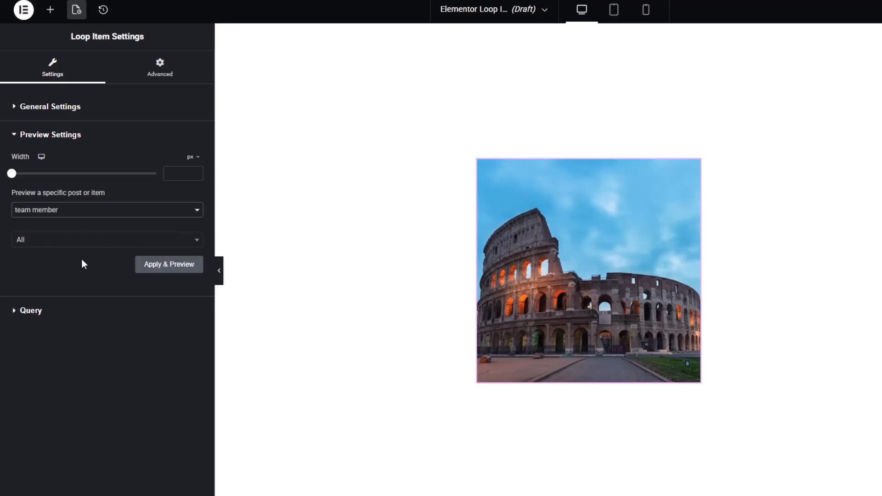
pyautogui.click(46, 247)
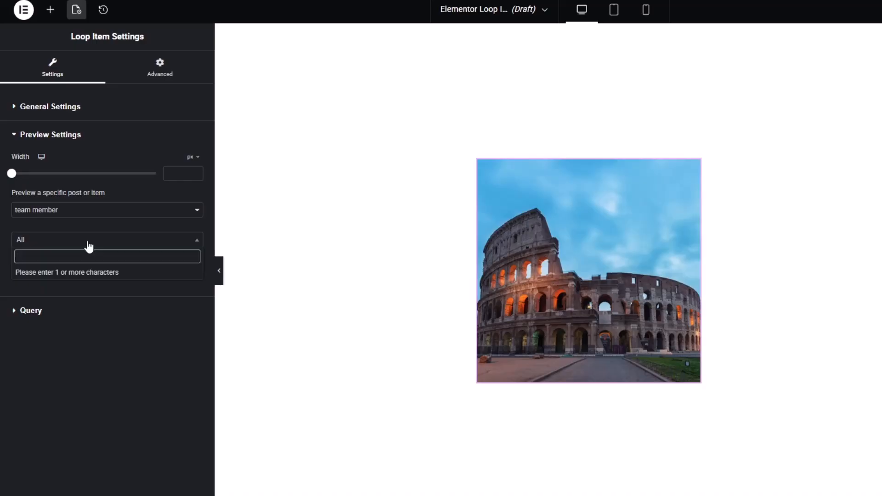
pyautogui.write('mehul')
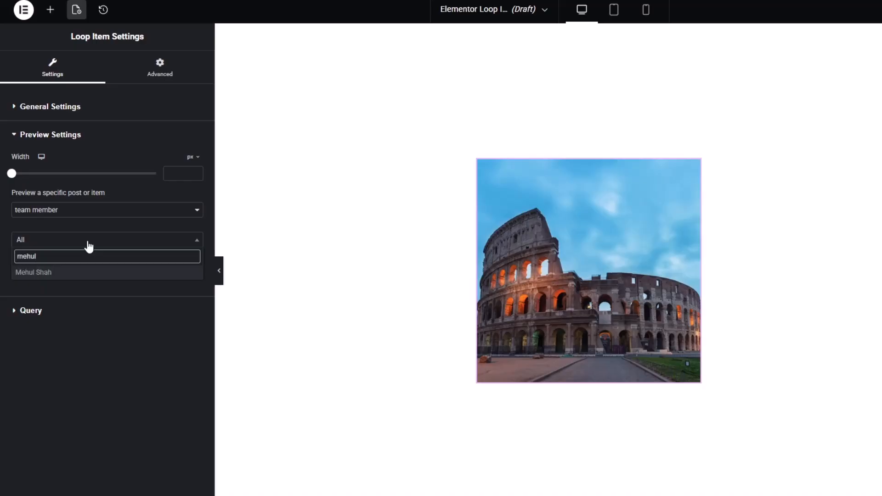
pyautogui.click(79, 274)
pyautogui.click(170, 272)
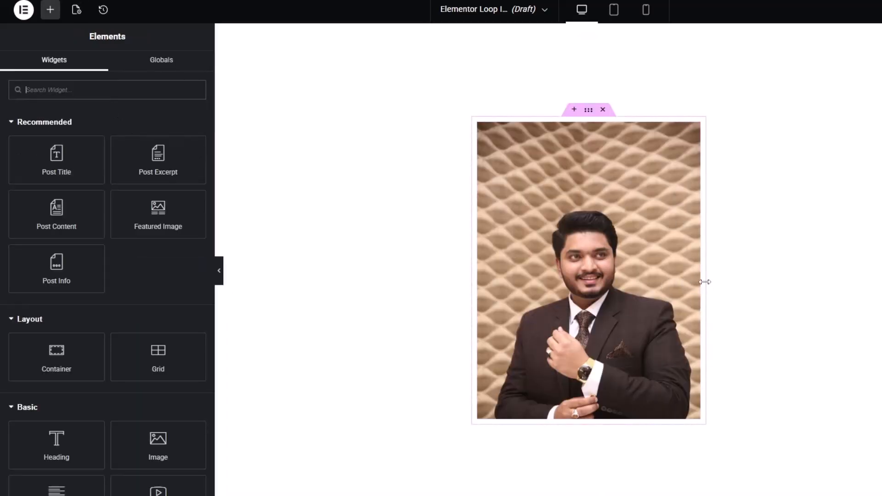
# Narrow the container to about 49.5% width and add a Post Title widget beneath the featured image
pyautogui.moveTo(705, 282); pyautogui.dragTo(659, 300)
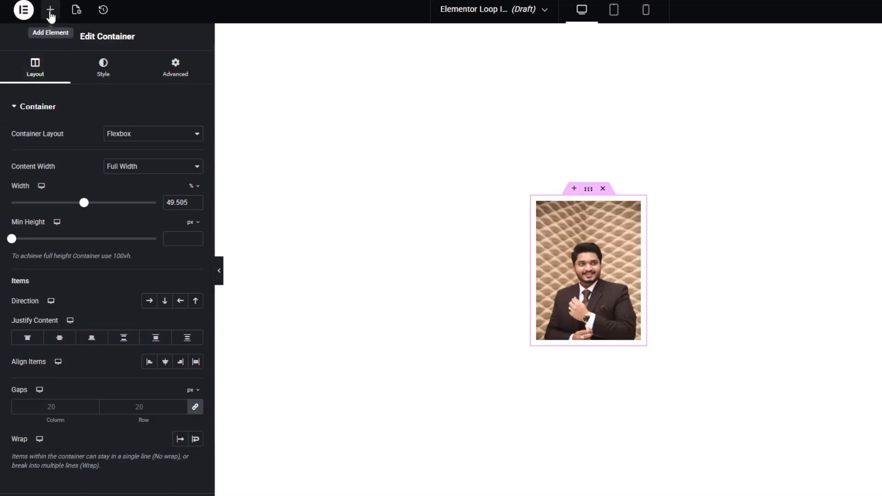
pyautogui.click(50, 11)
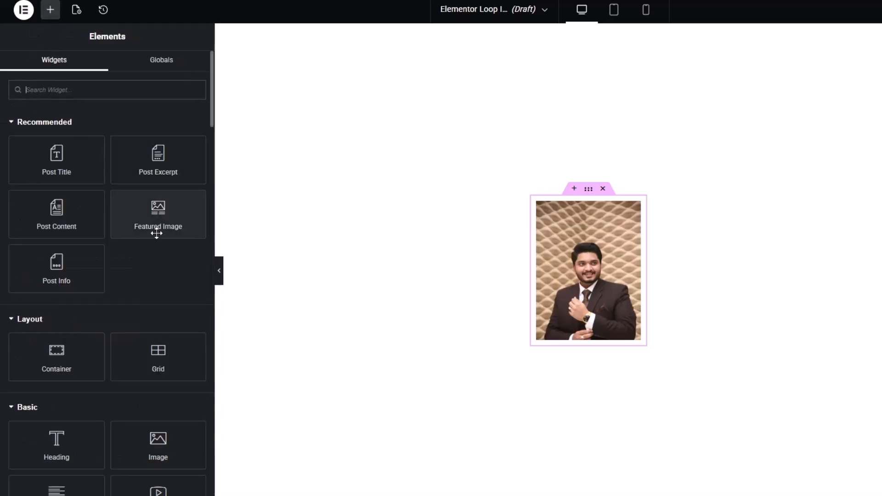
pyautogui.moveTo(61, 177); pyautogui.dragTo(581, 321)
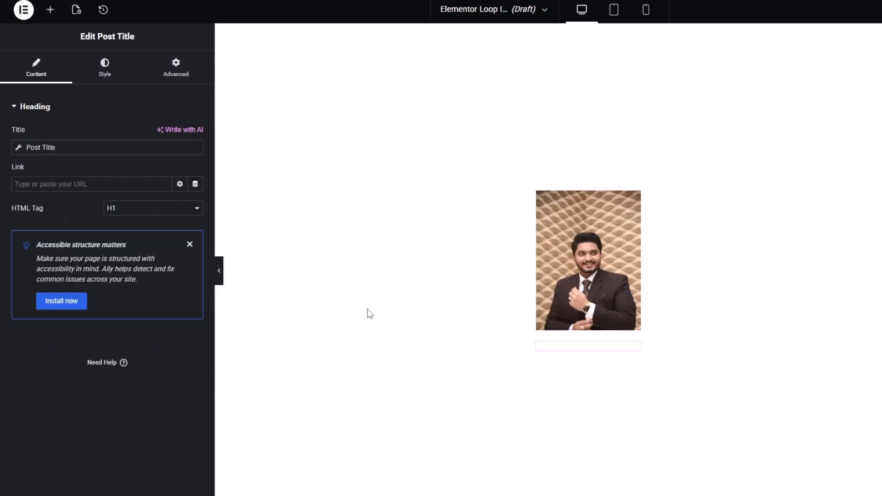
# Set the post title's typography size to 20 px
pyautogui.click(120, 77)
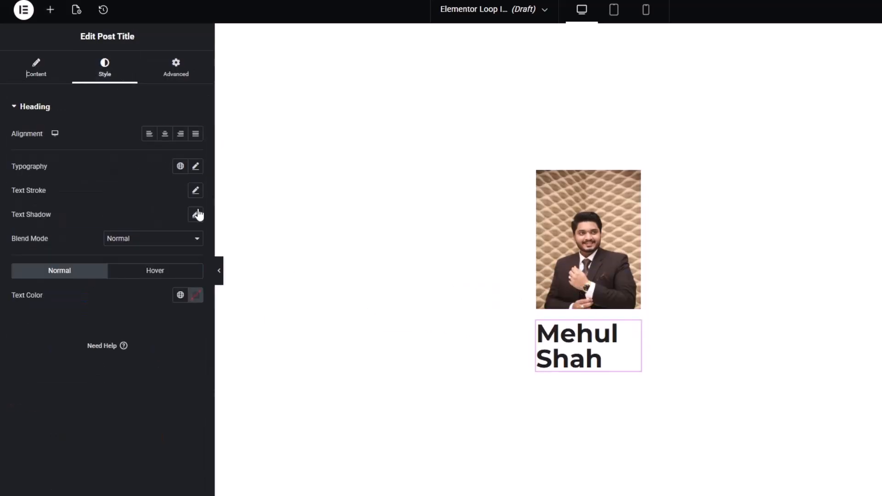
pyautogui.click(195, 166)
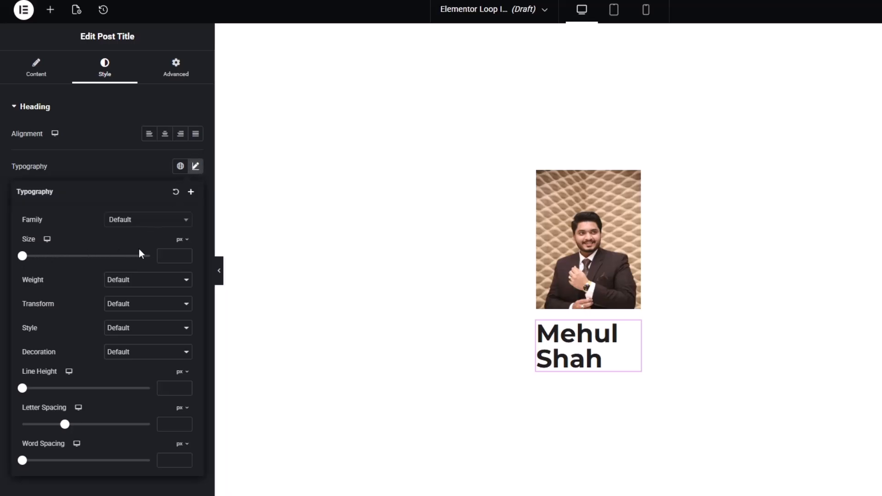
pyautogui.write('20')
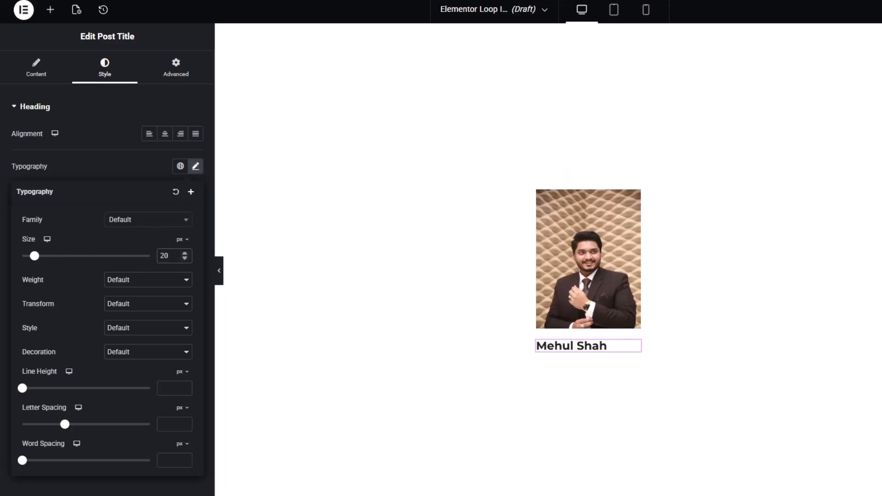
pyautogui.click(187, 255)
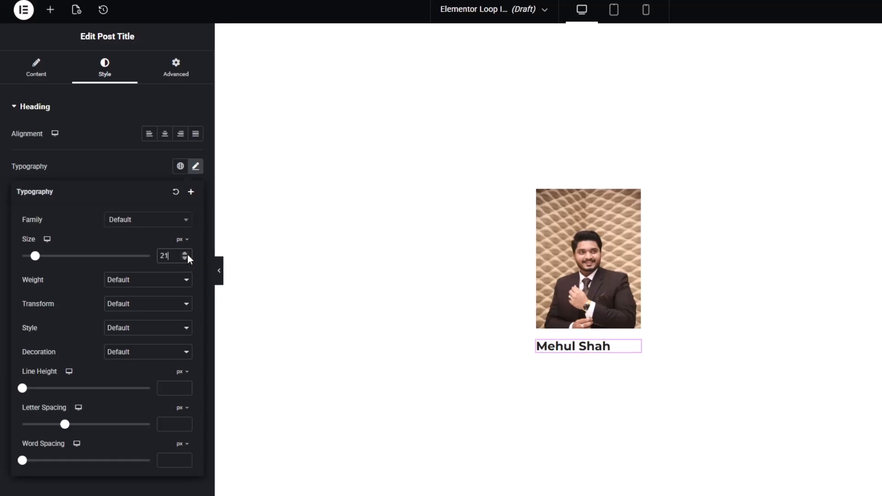
pyautogui.click(184, 258)
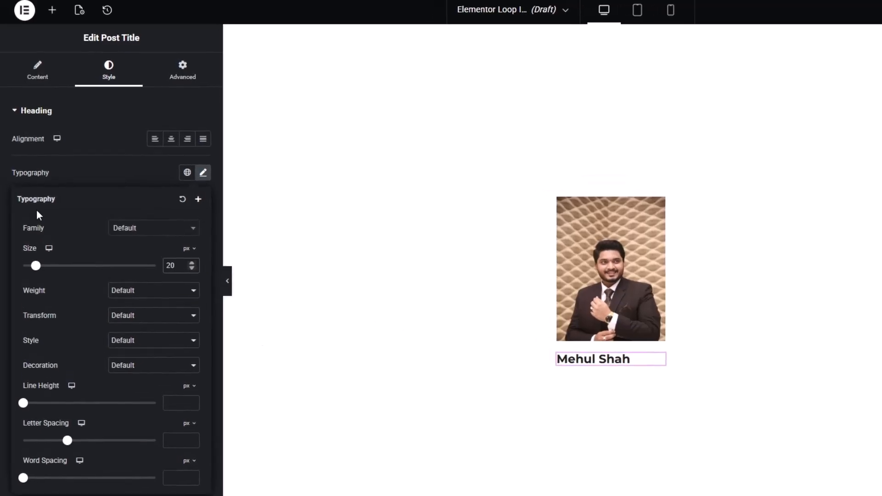
# Add a Heading widget below the post title and set its HTML tag to p
pyautogui.click(50, 11)
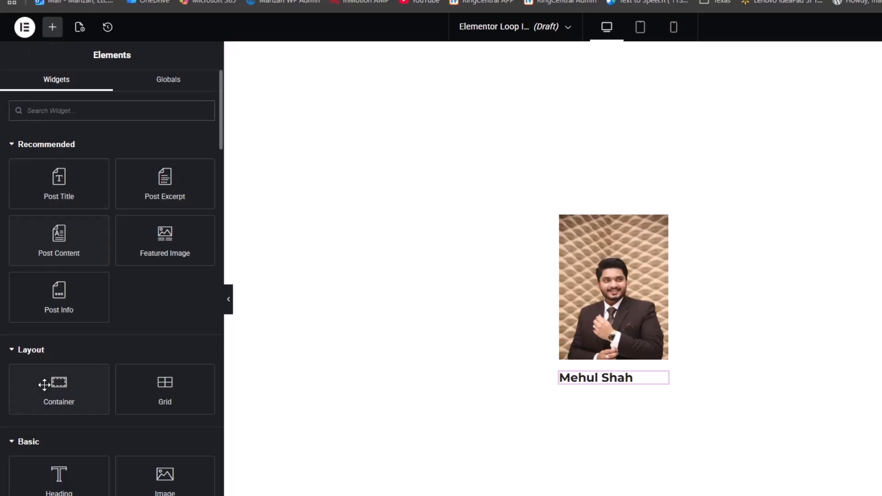
pyautogui.scroll(-3, 68, 427)
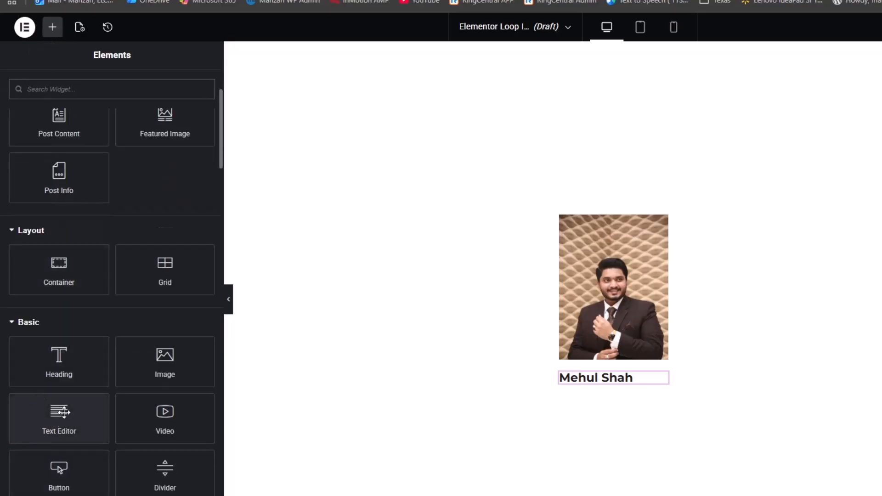
pyautogui.moveTo(63, 364); pyautogui.dragTo(626, 389)
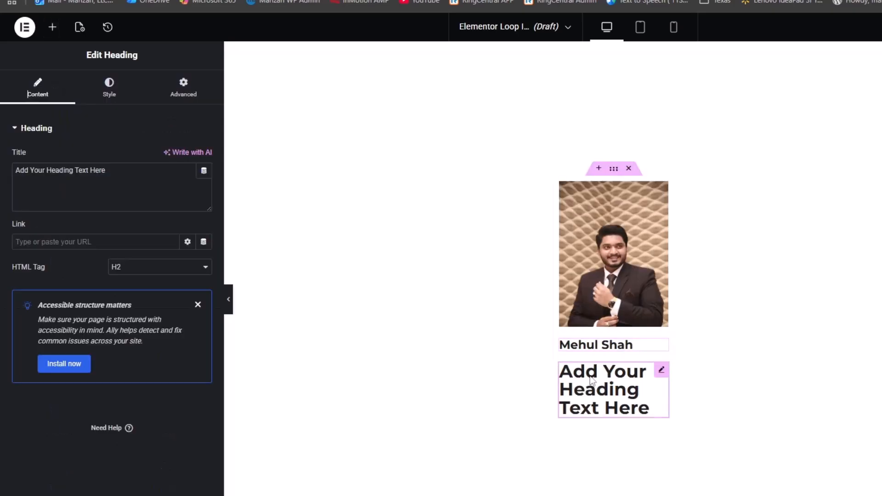
pyautogui.click(165, 271)
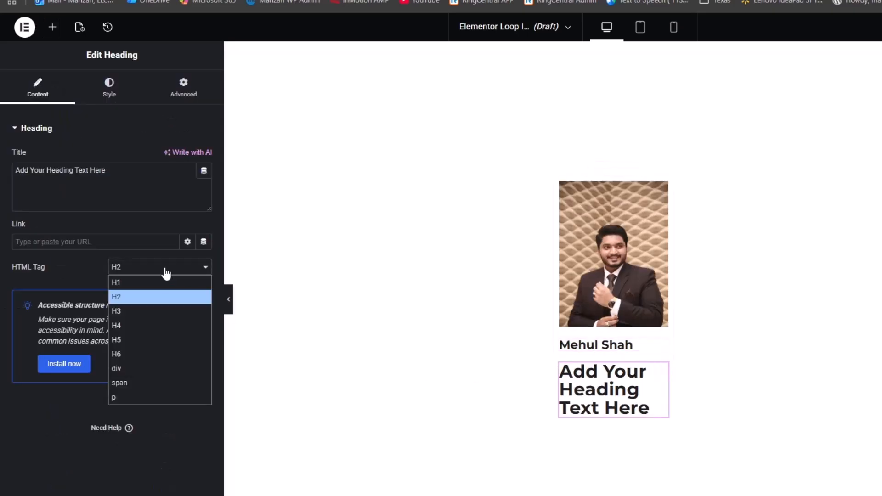
pyautogui.click(169, 396)
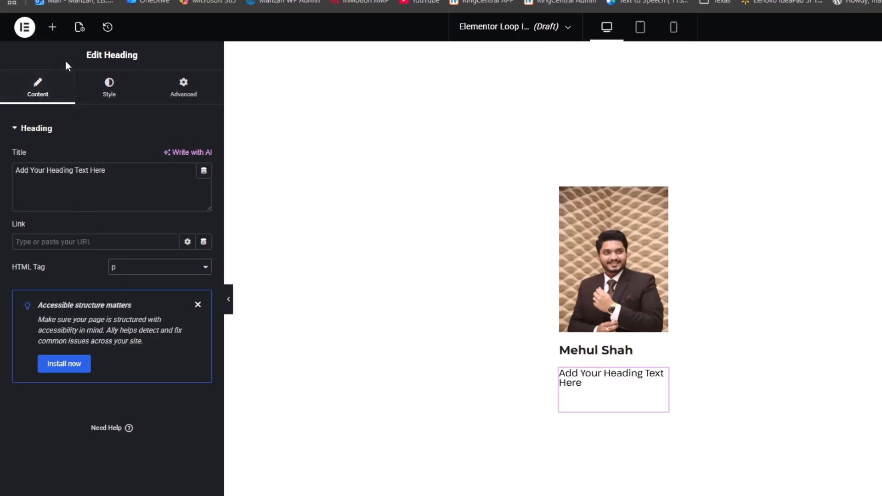
# Link the new heading's title to a dynamic ACF Field using the role key
pyautogui.click(203, 173)
pyautogui.moveTo(205, 197); pyautogui.dragTo(170, 331)
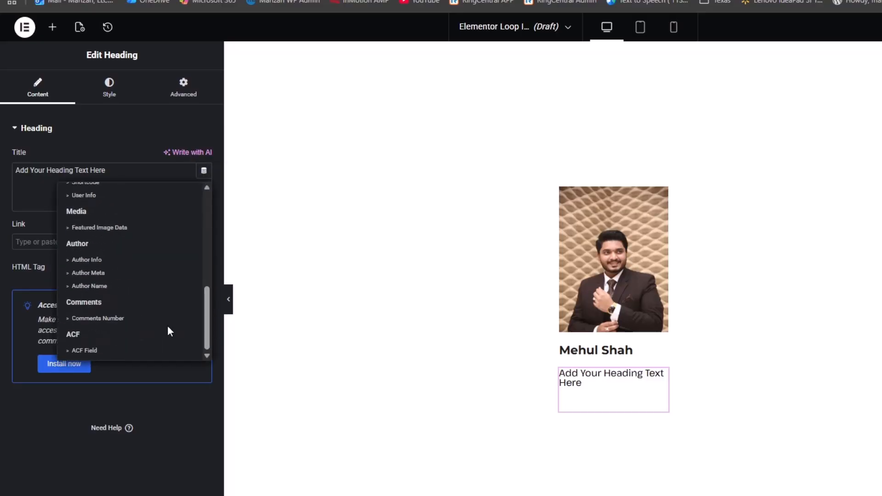
pyautogui.click(158, 350)
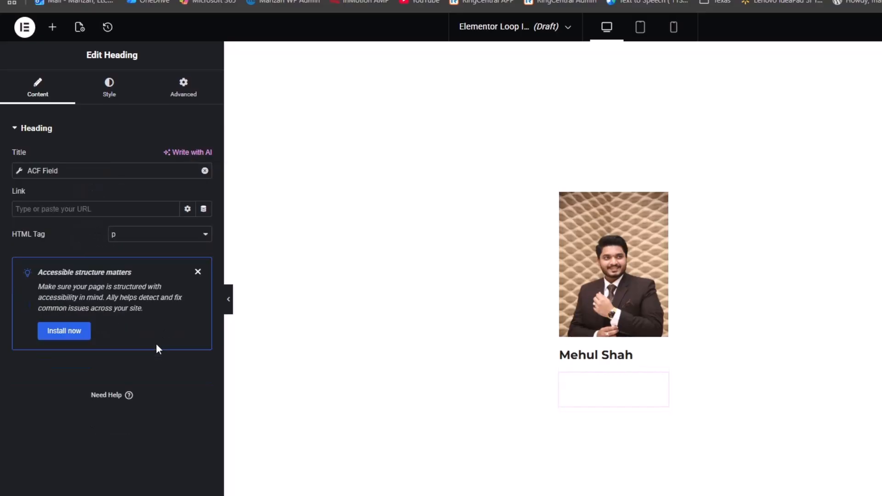
pyautogui.click(56, 172)
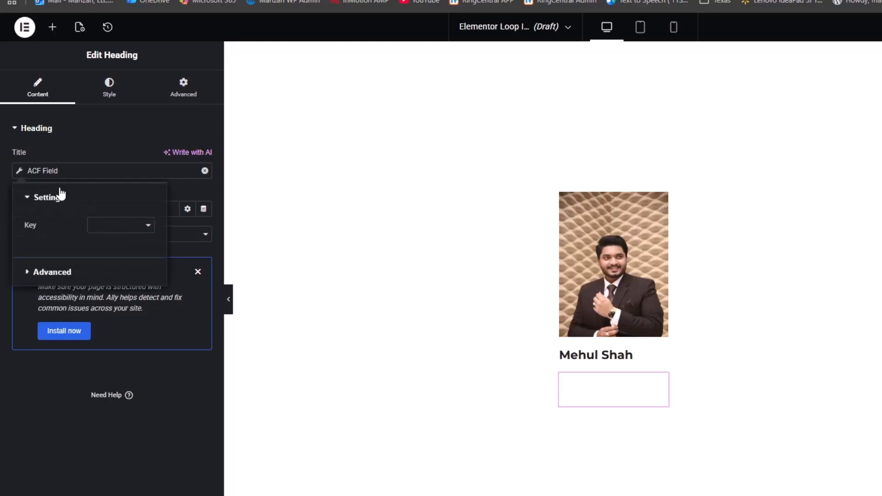
pyautogui.click(109, 232)
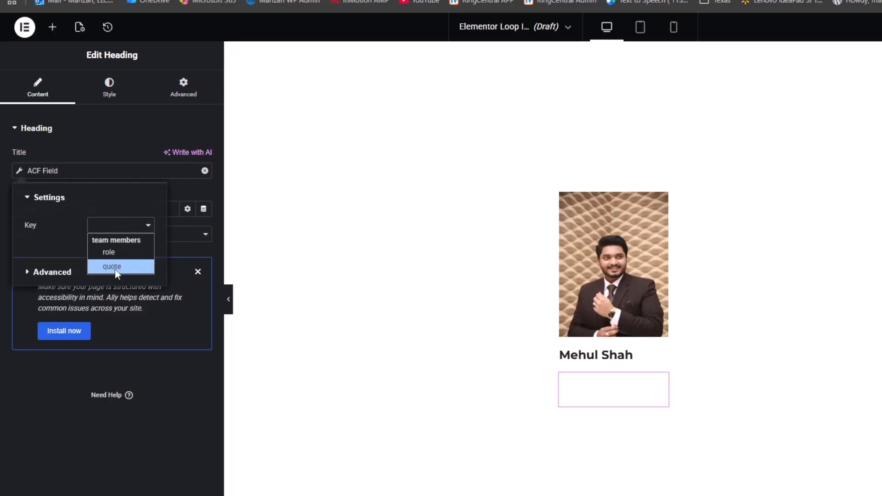
pyautogui.click(109, 252)
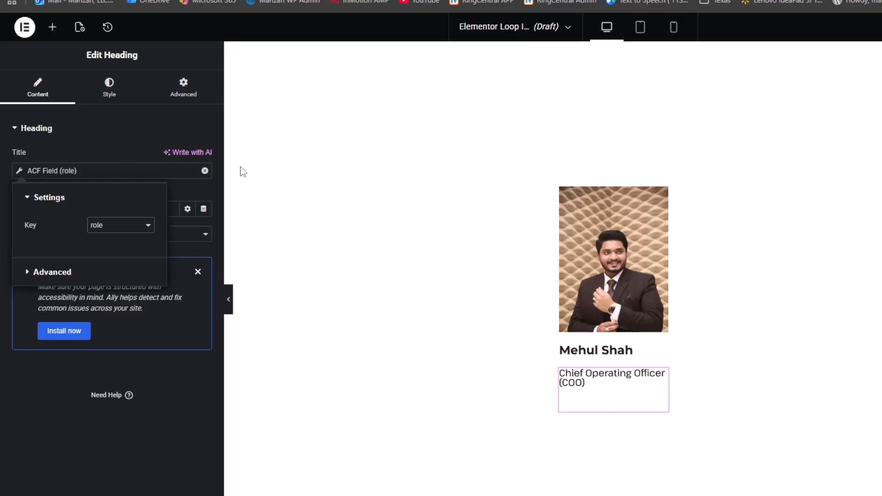
pyautogui.click(114, 128)
# Try a line height of 1.5 px in the role heading's typography
pyautogui.click(109, 88)
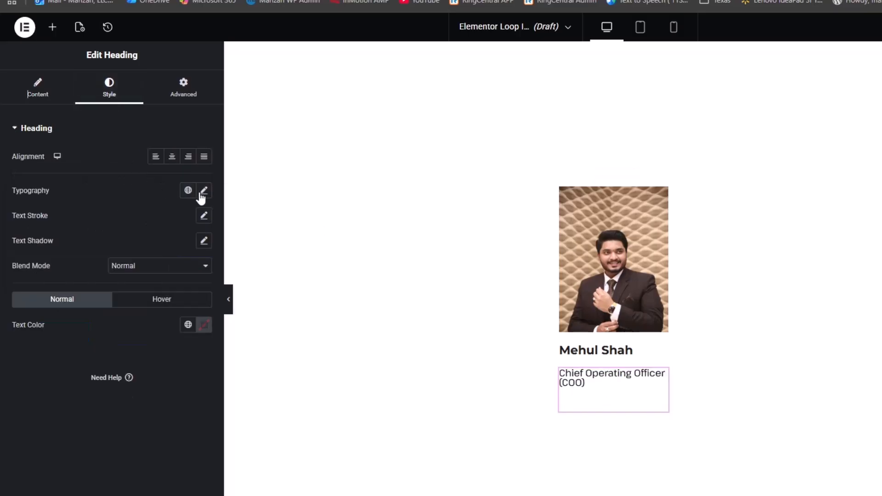
pyautogui.click(204, 190)
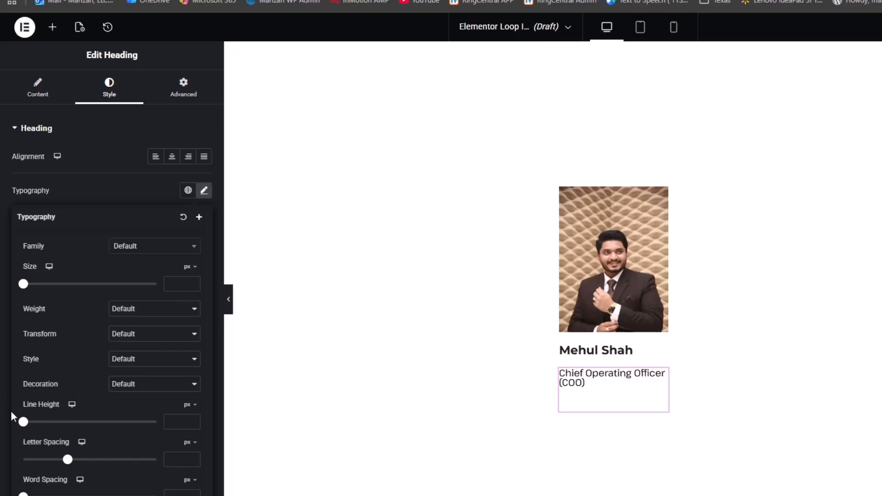
pyautogui.click(177, 422)
pyautogui.write('1')
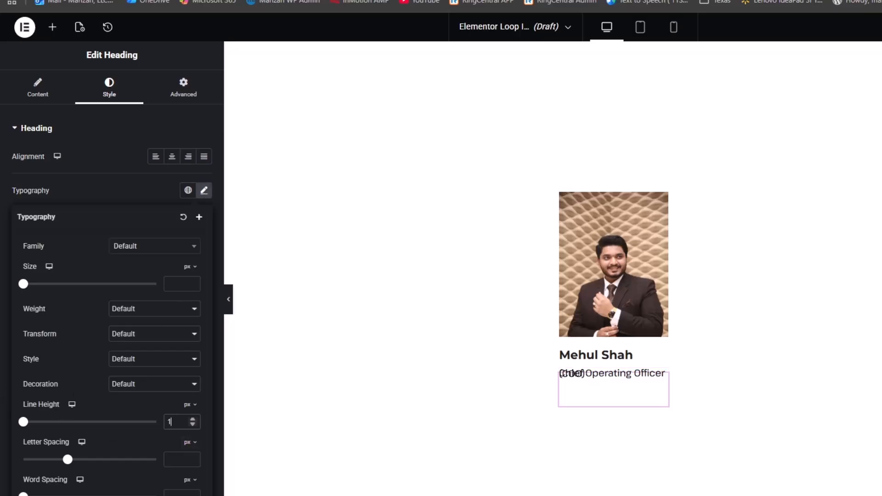
pyautogui.write('.5')
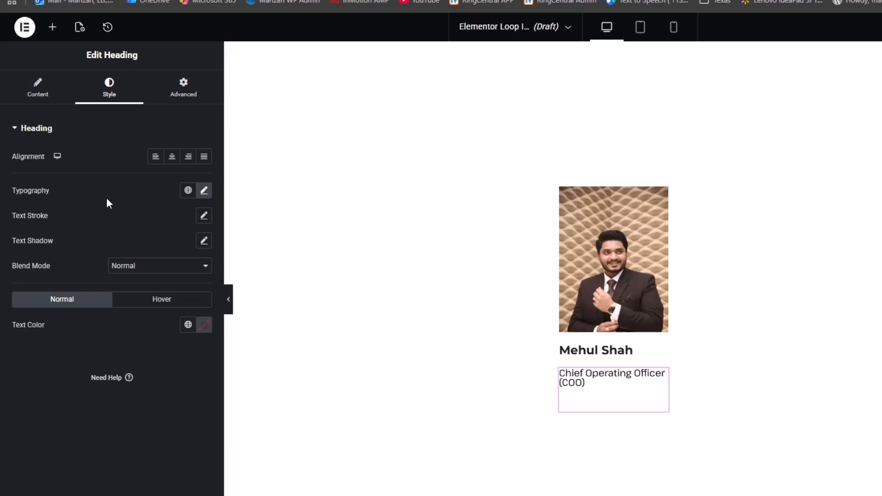
# Set the role heading's typography line height to 1.6 using the custom unit
pyautogui.click(203, 192)
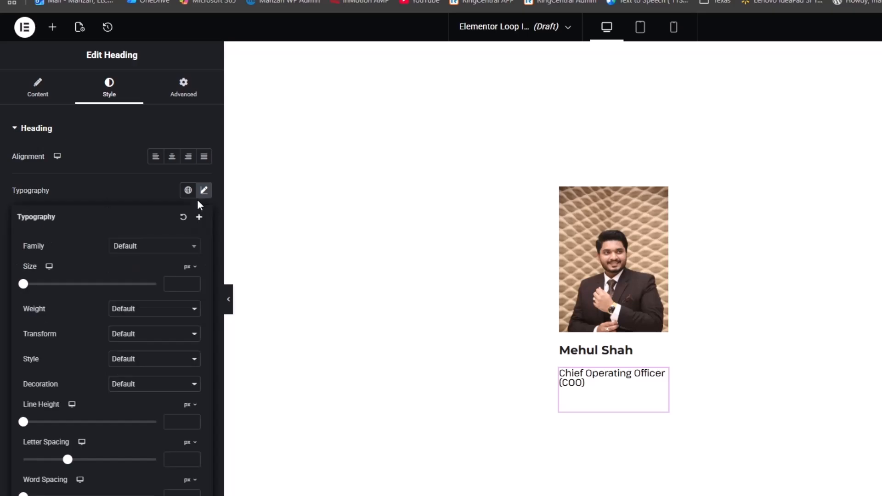
pyautogui.click(189, 405)
pyautogui.click(187, 493)
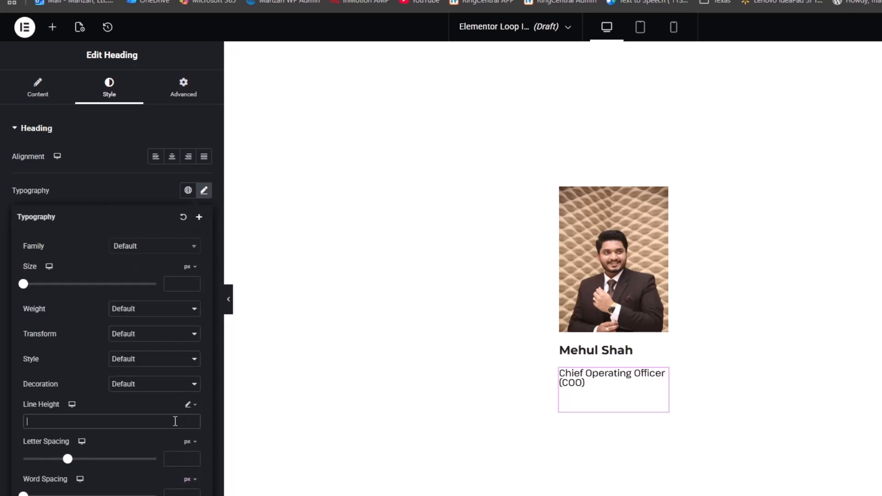
pyautogui.write('1.6')
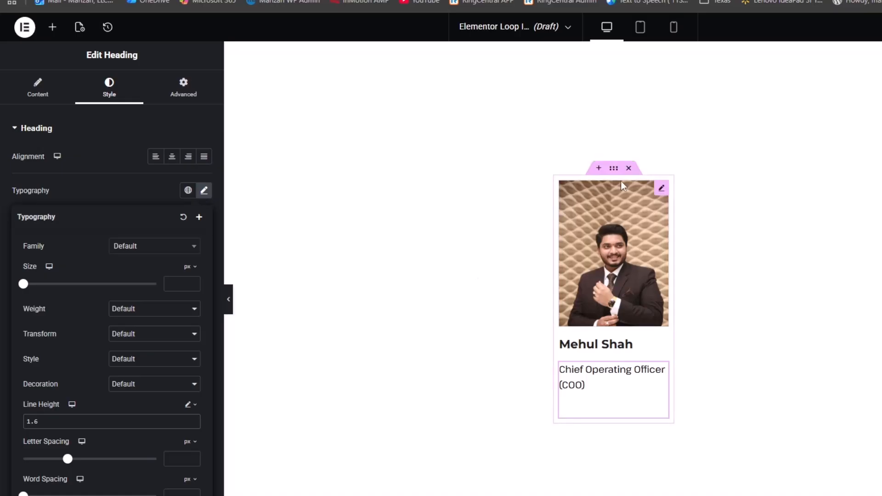
# Give the card's container a classic background in light grey #EEEEEE
pyautogui.click(614, 168)
pyautogui.click(108, 90)
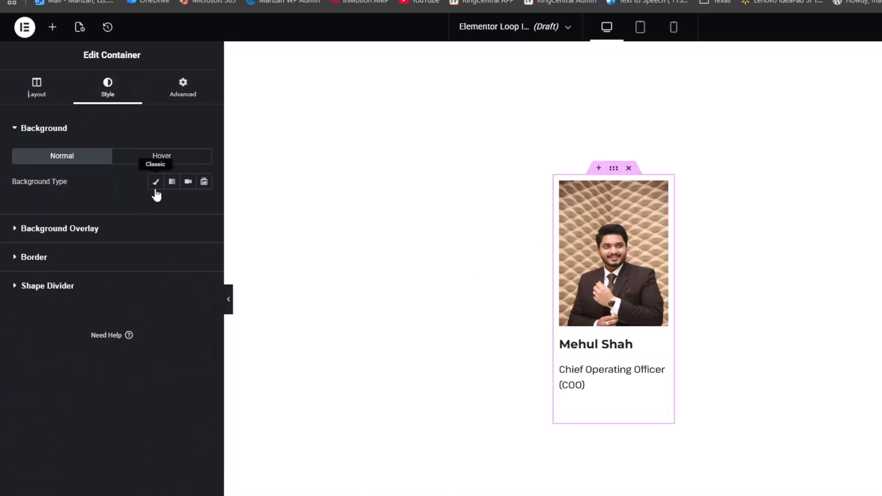
pyautogui.click(156, 181)
pyautogui.click(204, 207)
pyautogui.moveTo(135, 276); pyautogui.dragTo(131, 266)
pyautogui.click(37, 402)
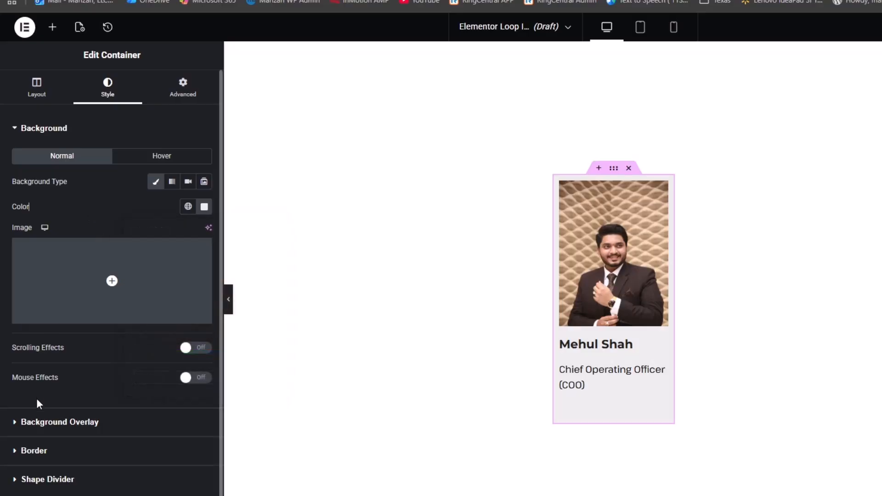
# Add a solid border 1 px wide in #E0E0E0 to the card's container
pyautogui.click(54, 450)
pyautogui.click(152, 239)
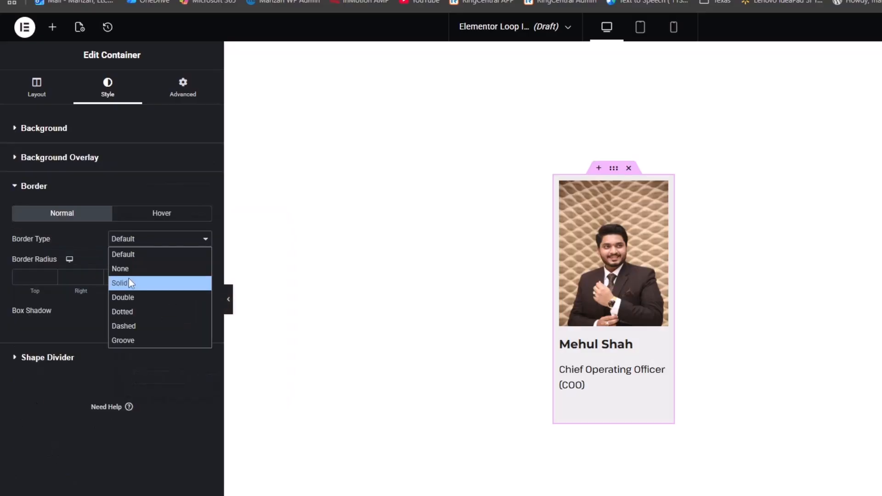
pyautogui.click(130, 281)
pyautogui.click(39, 276)
pyautogui.click(204, 311)
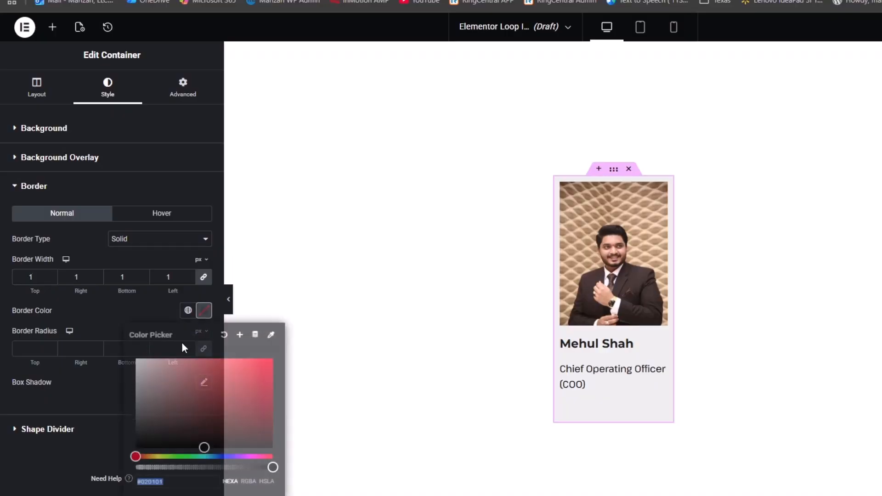
pyautogui.moveTo(141, 389)
pyautogui.mouseDown()
pyautogui.moveTo(119, 390)
pyautogui.moveTo(118, 368)
pyautogui.mouseUp()
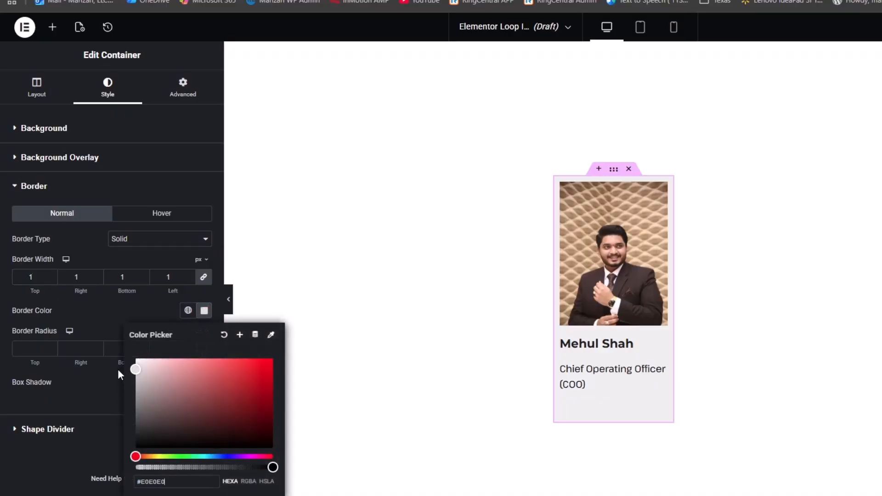
pyautogui.click(46, 459)
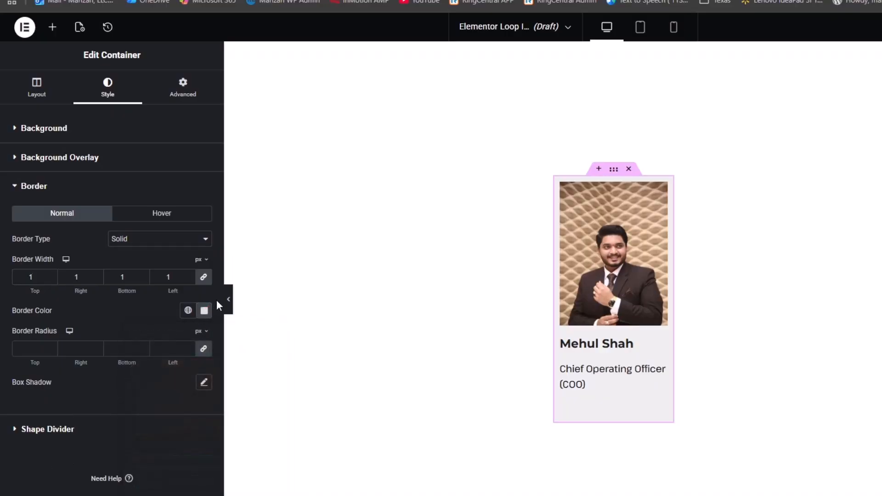
# Lighten the container's background color to #F8F8F8
pyautogui.click(231, 301)
pyautogui.click(2, 301)
pyautogui.click(65, 128)
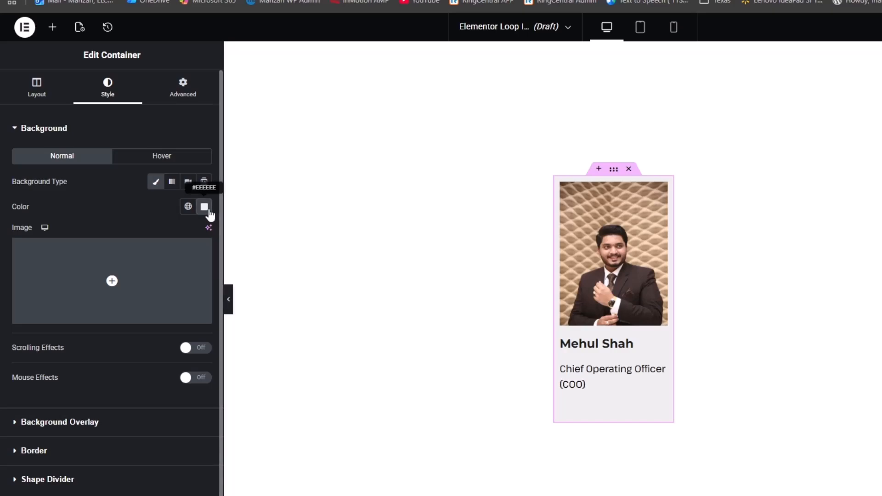
pyautogui.click(205, 208)
pyautogui.write('#F8F8F8')
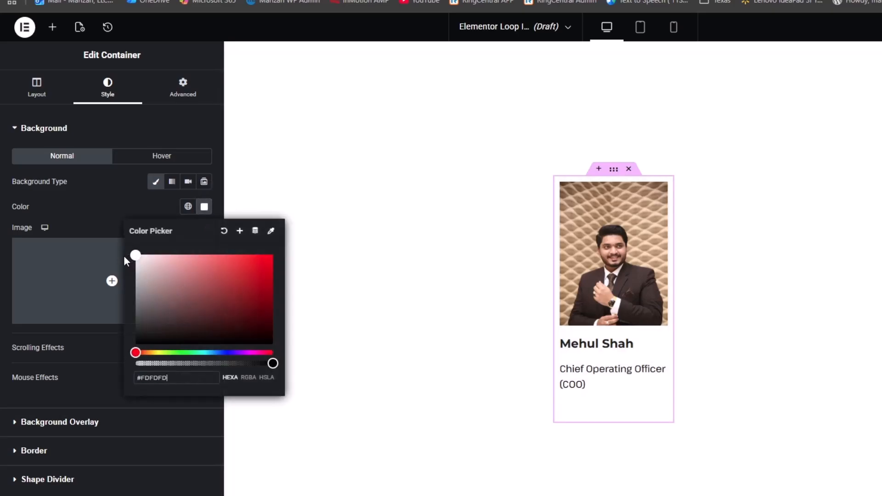
pyautogui.click(234, 239)
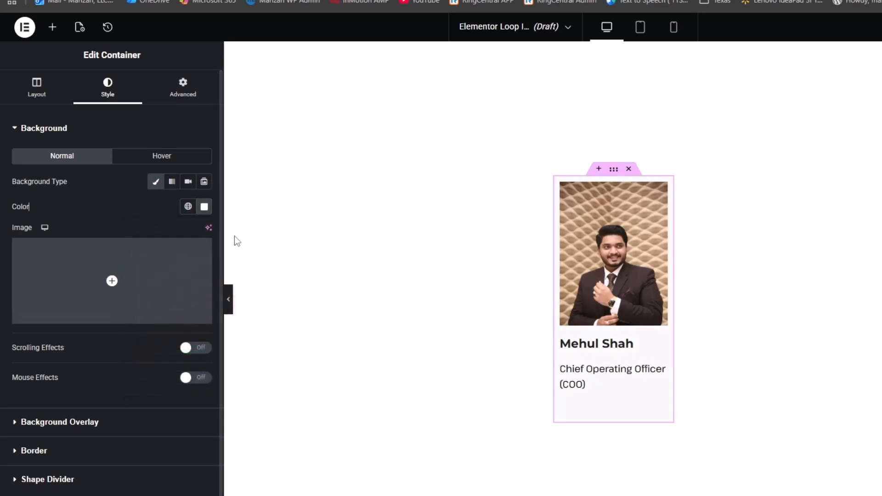
# Preview the card without the editing panels, and publish the loop item template
pyautogui.click(226, 300)
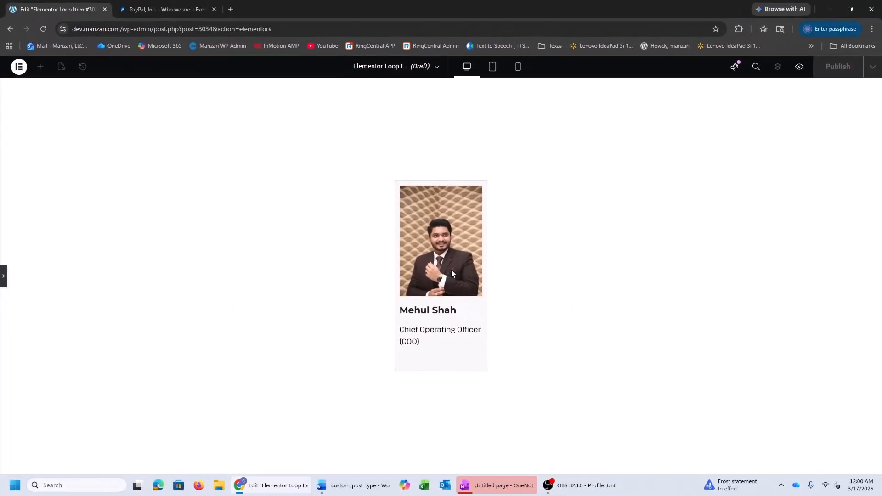
pyautogui.click(2, 278)
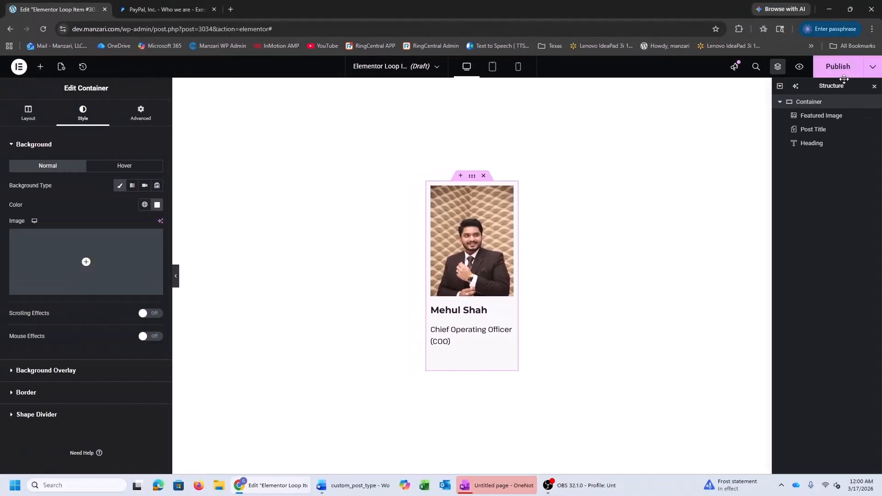
pyautogui.click(846, 73)
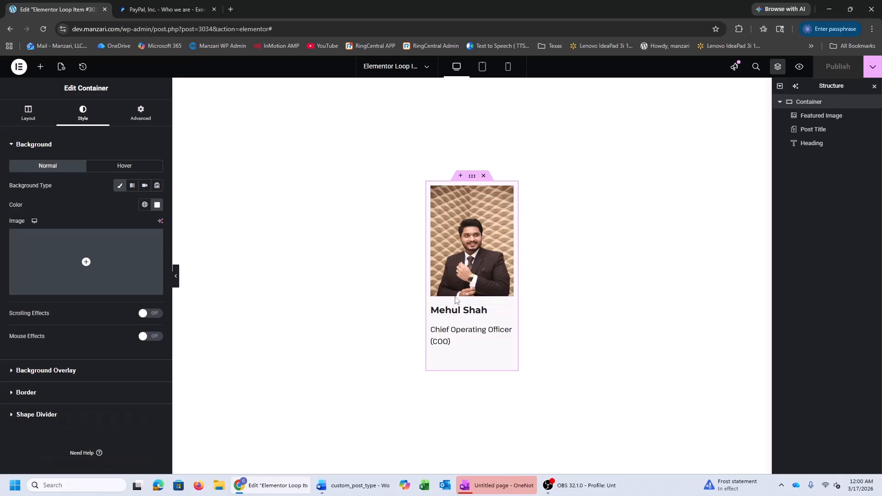
# Link the featured image to a custom URL using the dynamic Post URL tag
pyautogui.click(478, 244)
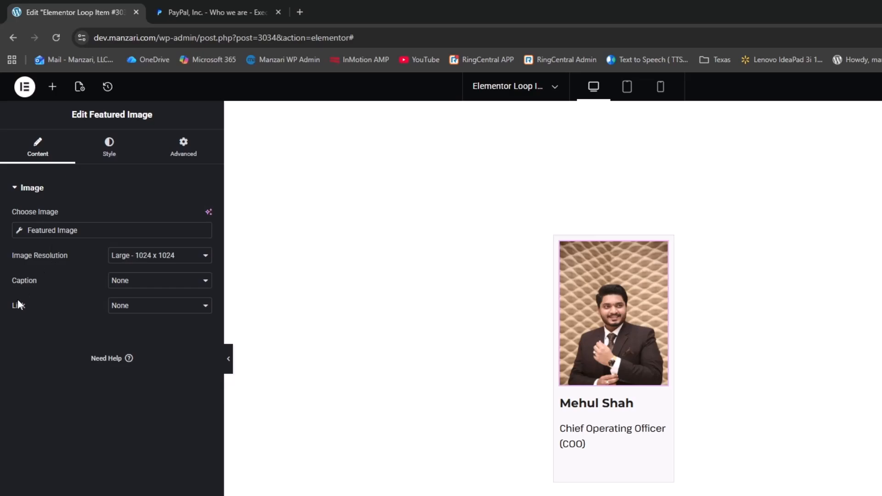
pyautogui.click(167, 307)
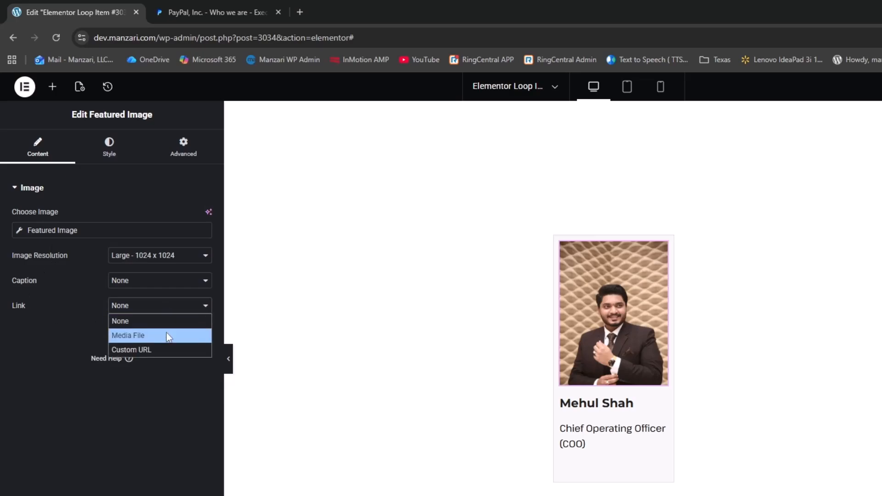
pyautogui.click(164, 348)
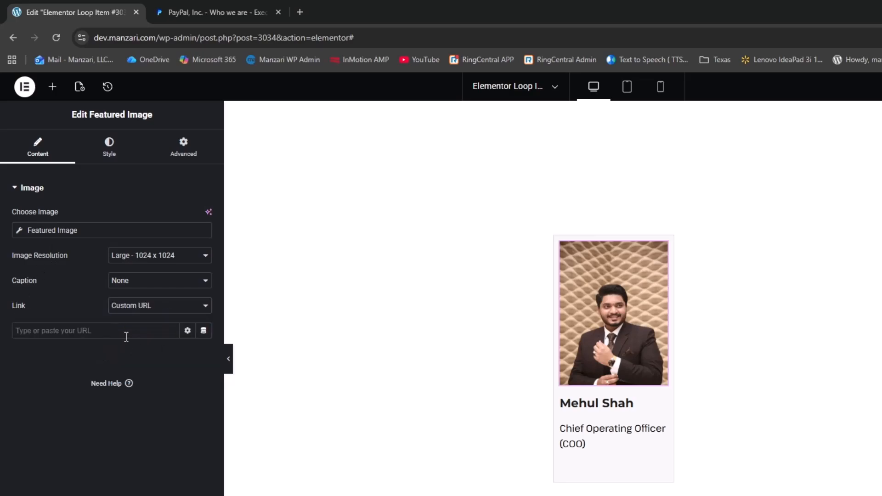
pyautogui.click(204, 331)
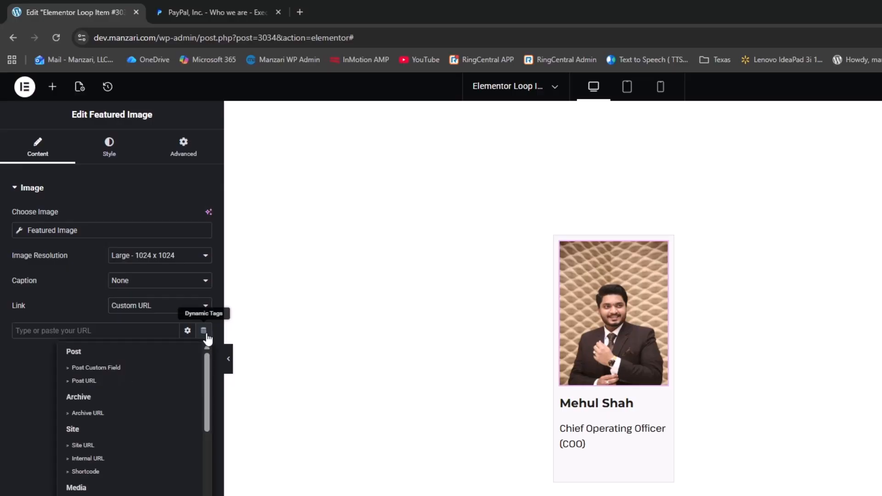
pyautogui.click(127, 383)
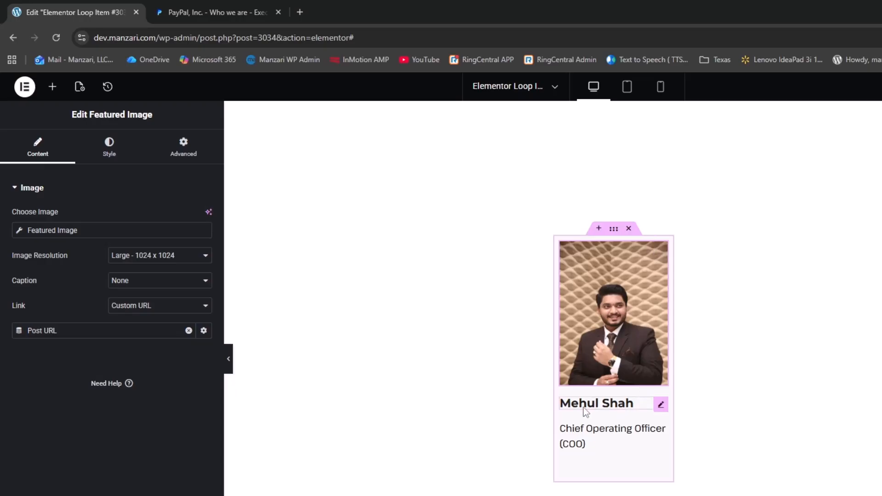
# Link the post title to the dynamic Post URL tag
pyautogui.click(663, 408)
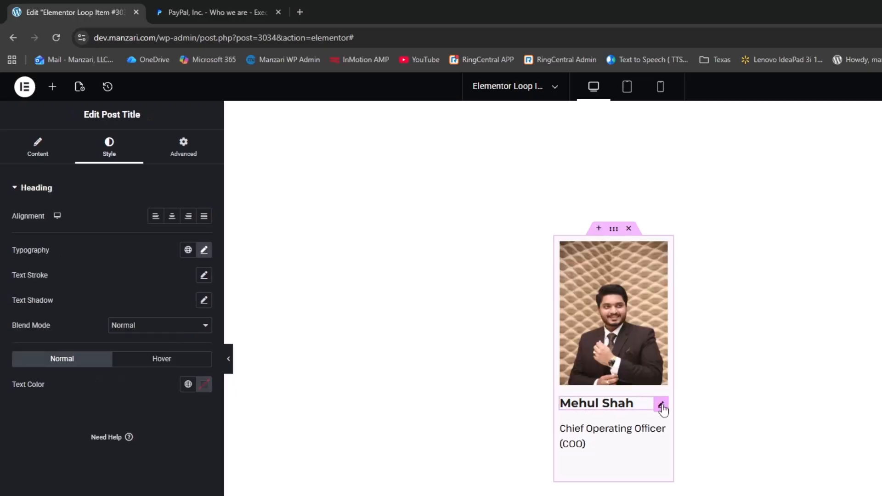
pyautogui.click(50, 143)
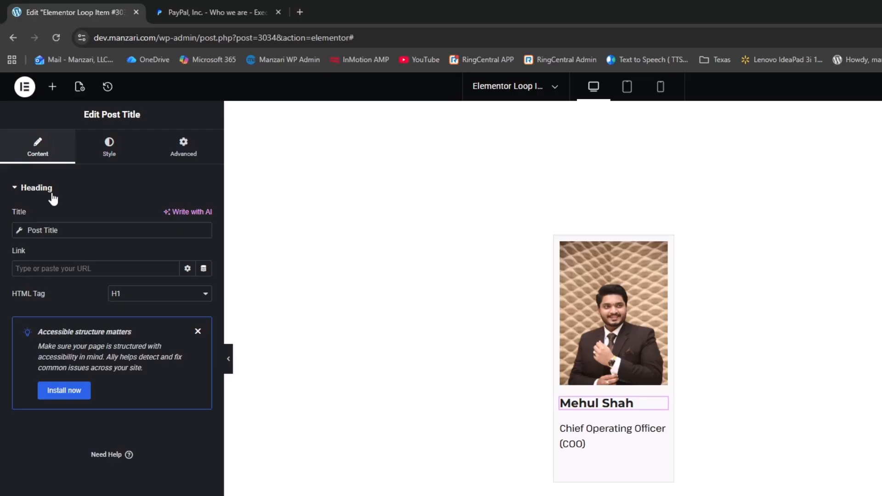
pyautogui.click(204, 269)
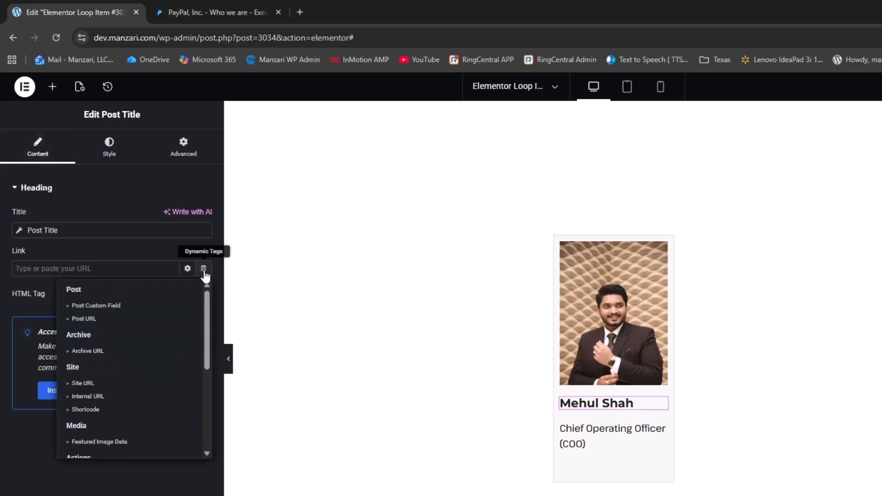
pyautogui.click(160, 319)
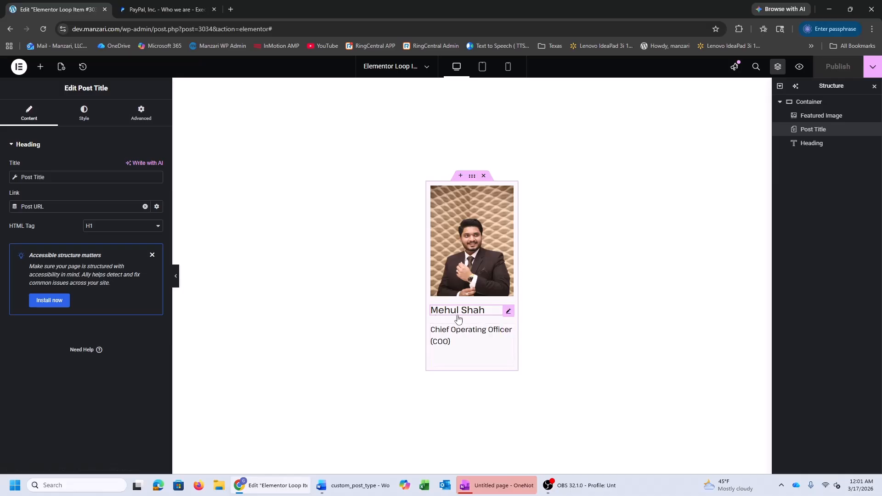
# Set the container's column and row gaps to 10 px and publish the updated template
pyautogui.click(508, 330)
pyautogui.click(473, 181)
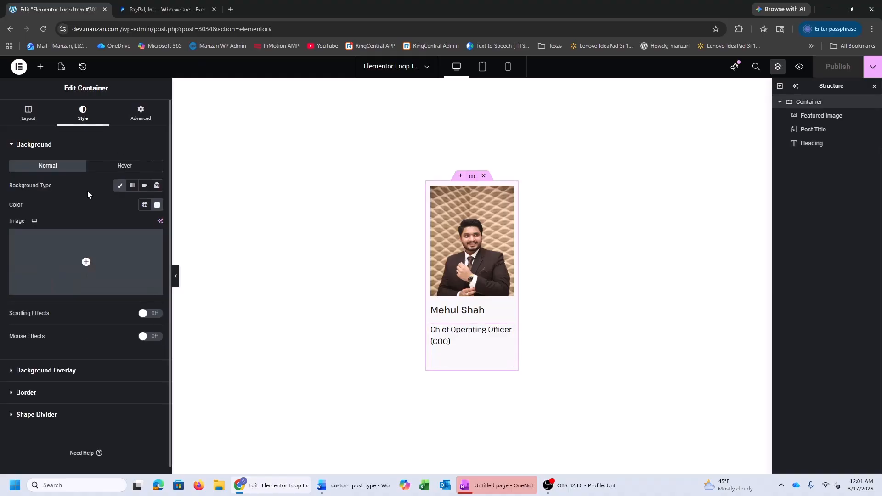
pyautogui.click(32, 118)
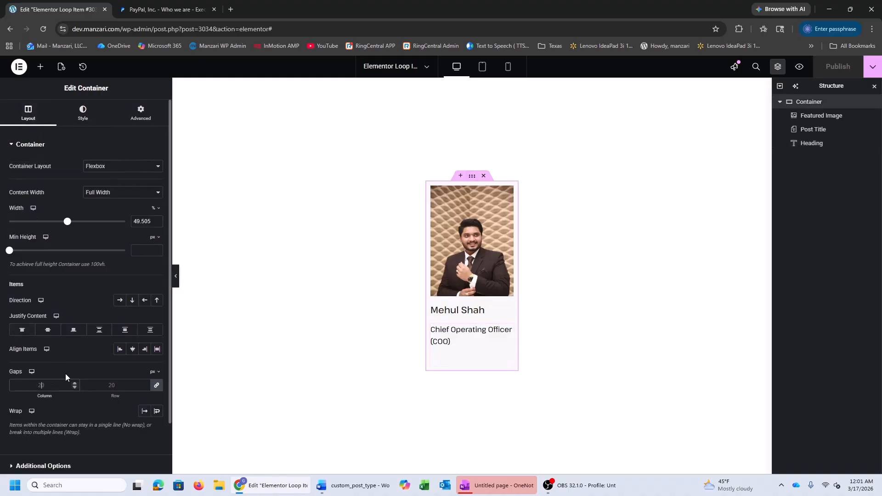
pyautogui.write('10')
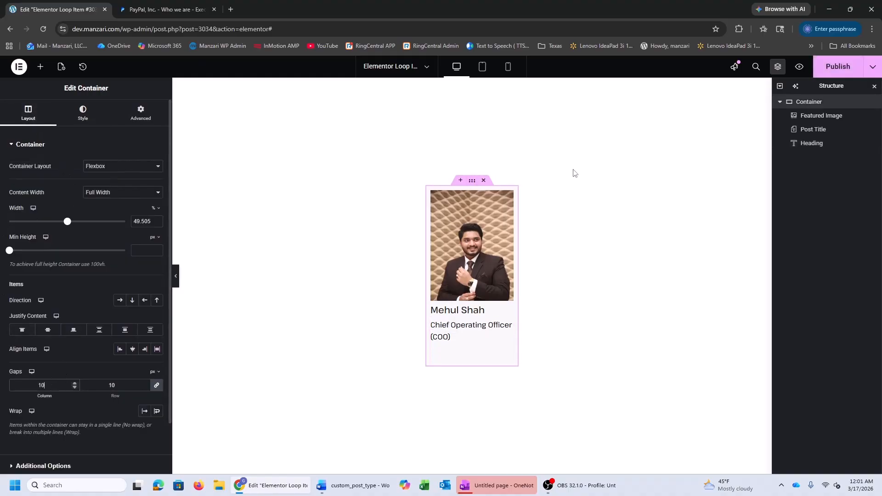
pyautogui.click(838, 70)
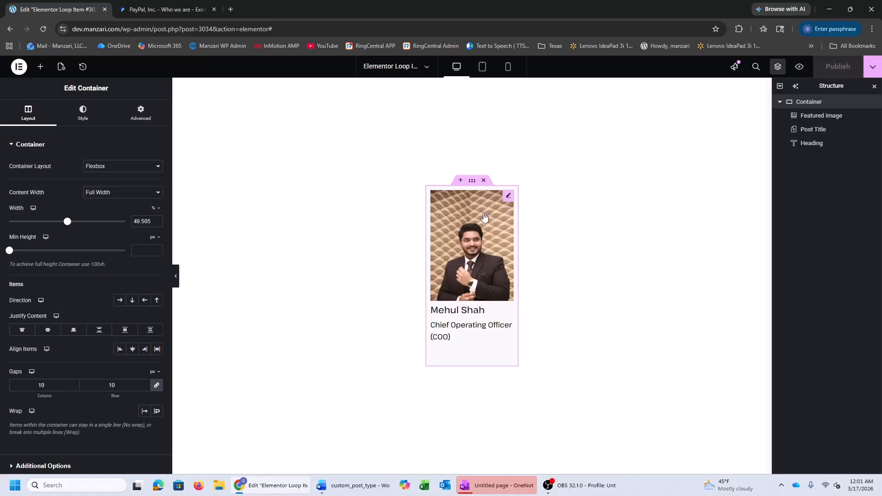
# Compare the card with the member cards on PayPal's executive leadership page, and return to the template editor
pyautogui.hotkey('ctrl', 'Tab')
pyautogui.scroll(-1, 195, 146)
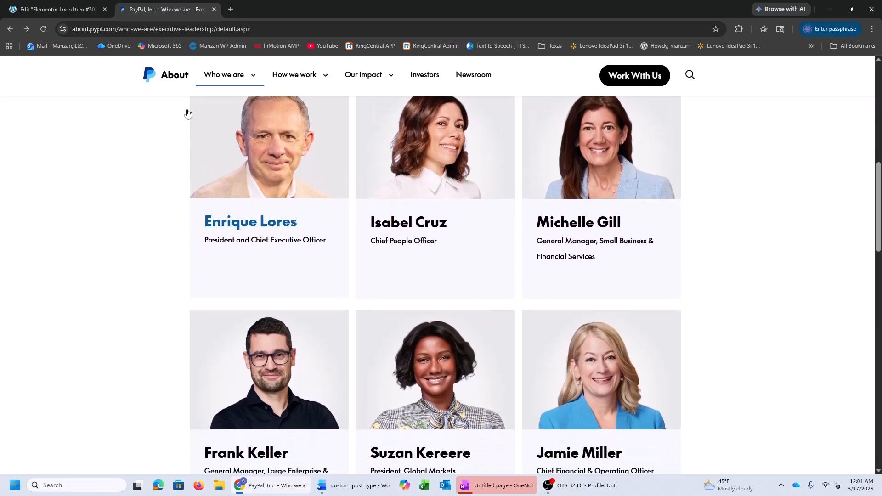
pyautogui.click(56, 9)
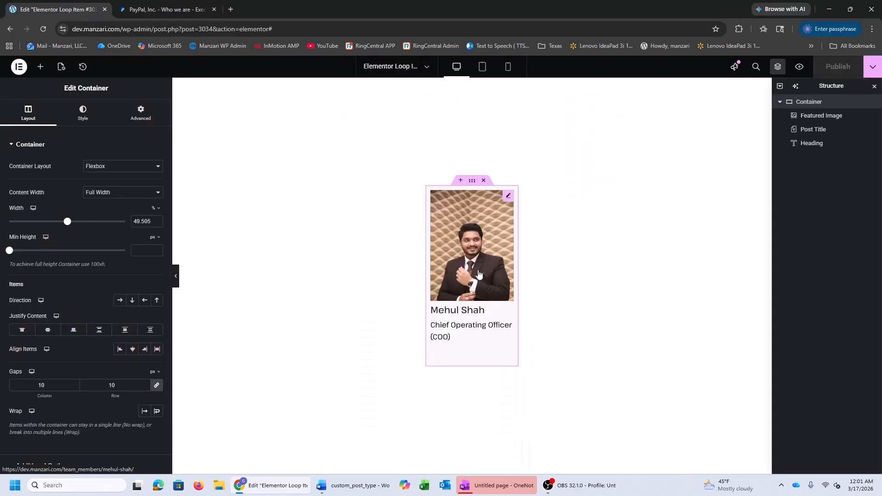
# Rename the Elementor Loop Item #3034 template as "Team Member Loop" in the Theme Builder
pyautogui.click(18, 68)
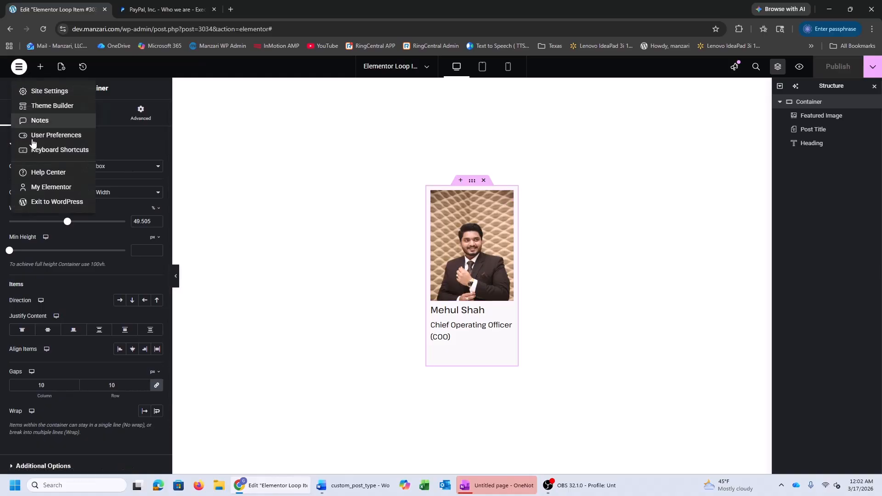
pyautogui.click(48, 107)
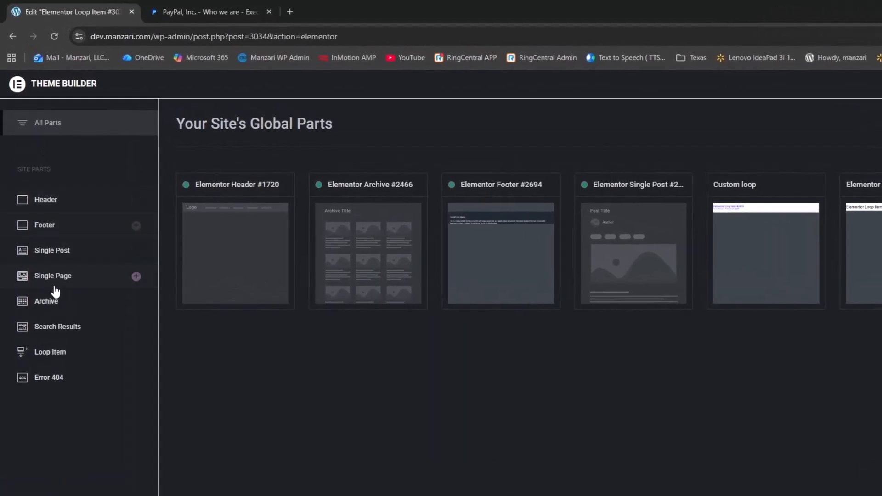
pyautogui.click(71, 355)
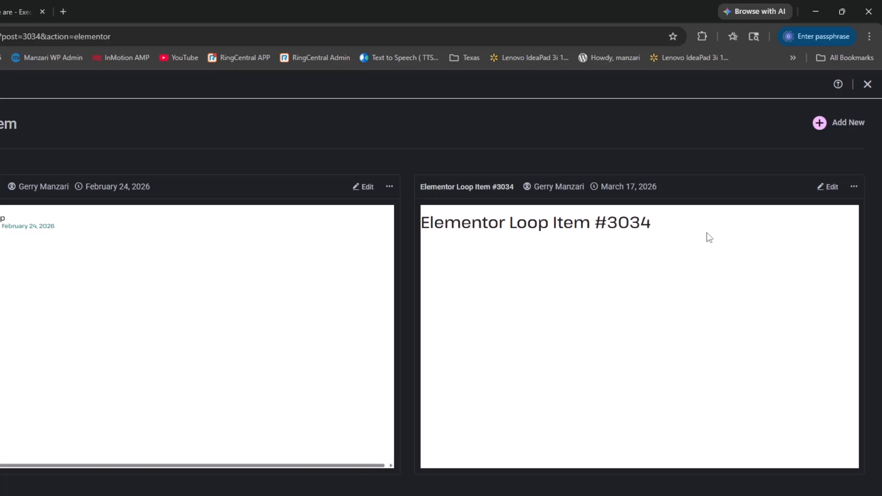
pyautogui.click(854, 187)
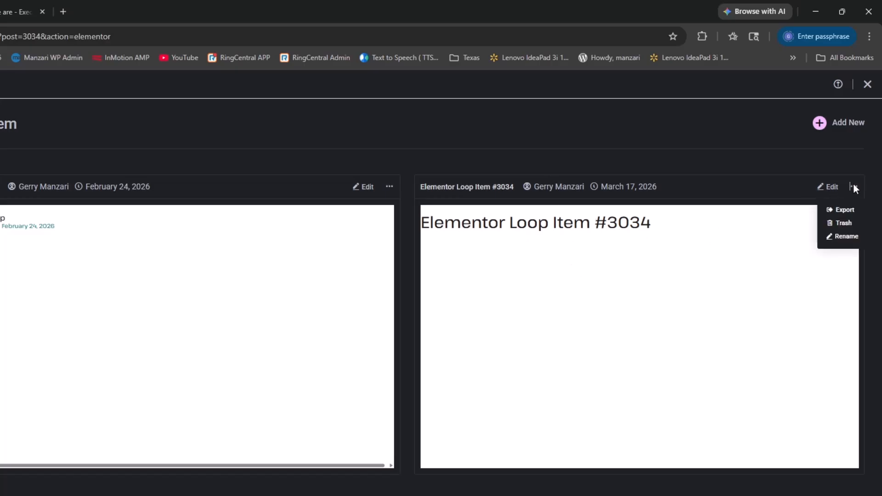
pyautogui.click(851, 236)
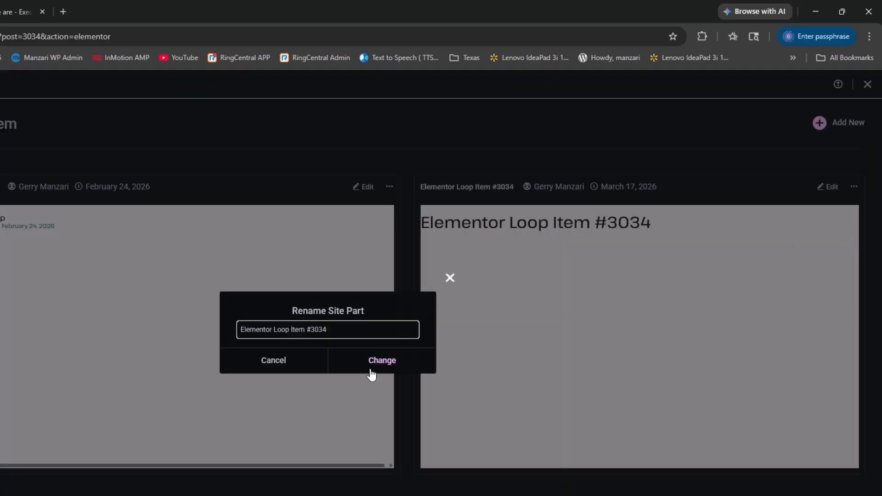
pyautogui.tripleClick(363, 331)
pyautogui.write('Team Member Loop')
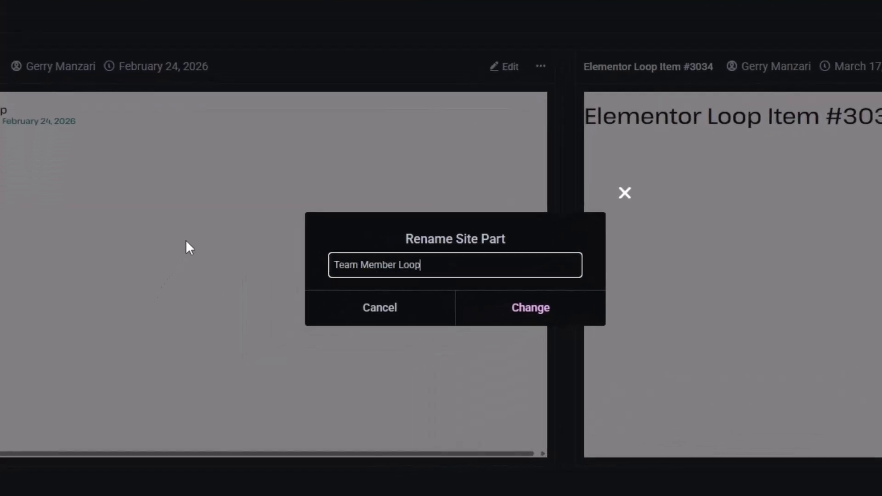
pyautogui.click(542, 316)
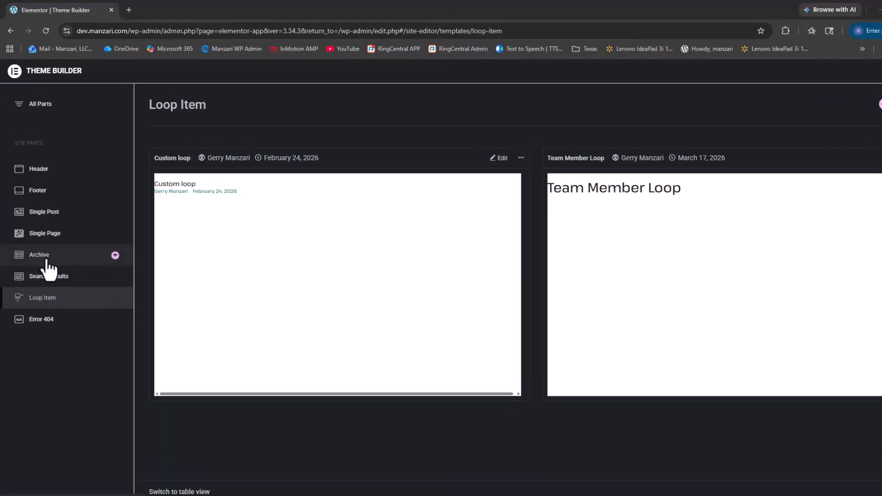
# Create a new Archive template without a library block and add an Archive Title widget at its top
pyautogui.click(39, 256)
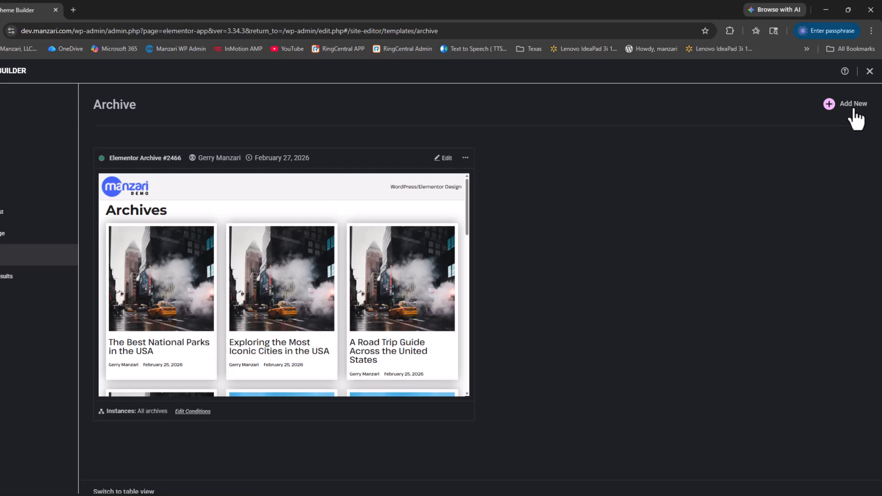
pyautogui.click(855, 109)
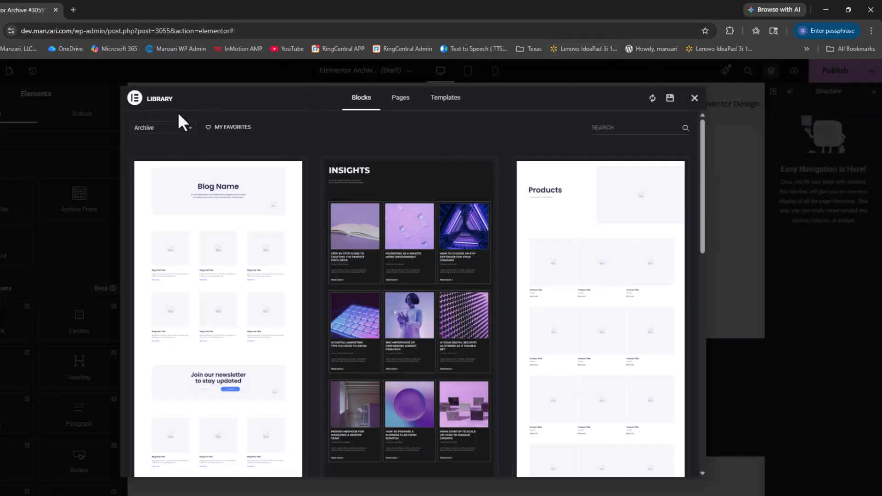
pyautogui.click(694, 102)
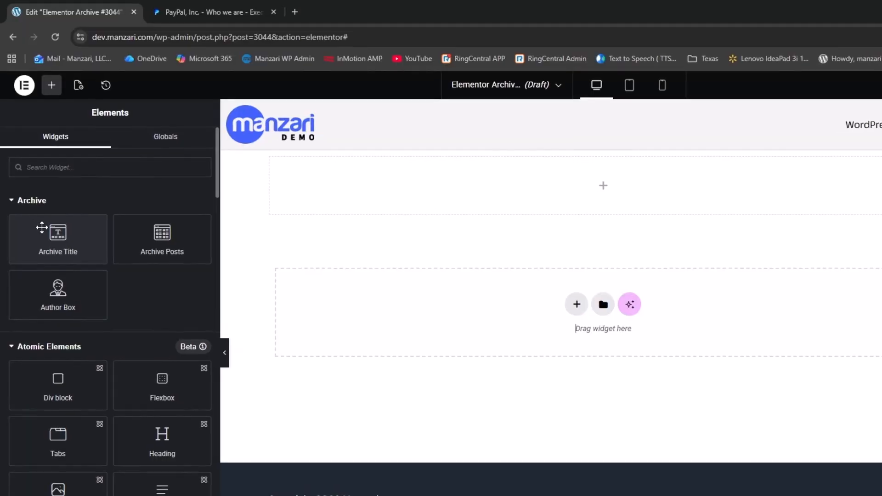
pyautogui.moveTo(42, 228); pyautogui.dragTo(342, 179)
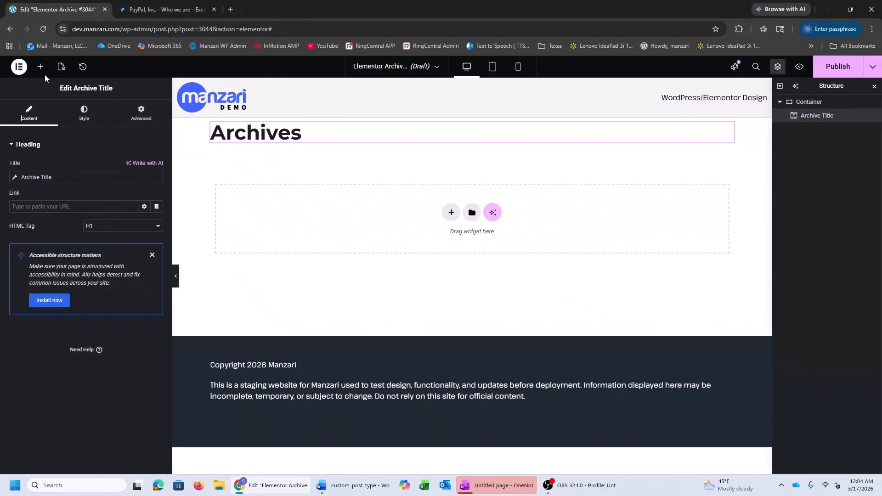
# Add a Loop Grid widget below the archive title and assign it the Team Member Loop template
pyautogui.click(40, 67)
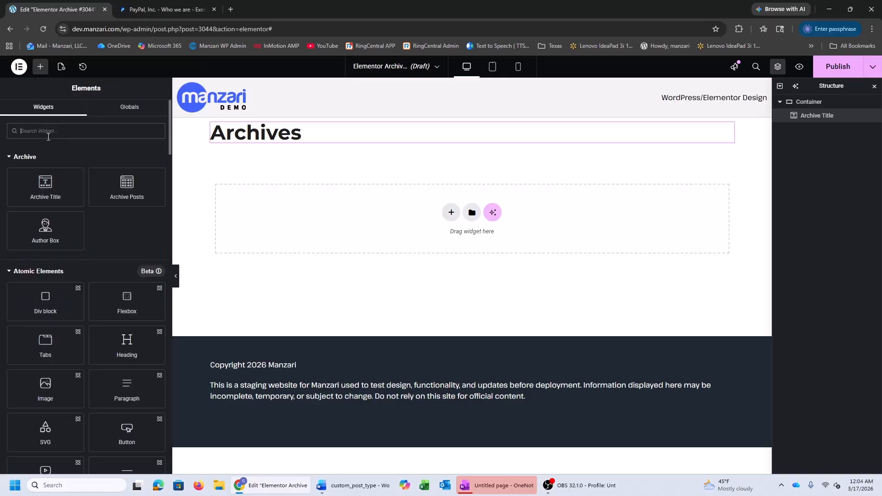
pyautogui.write('loop')
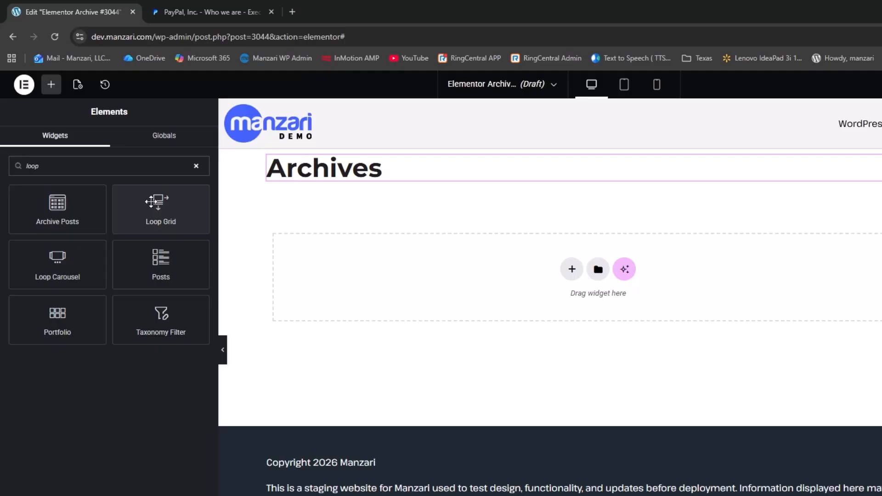
pyautogui.moveTo(152, 201); pyautogui.dragTo(317, 177)
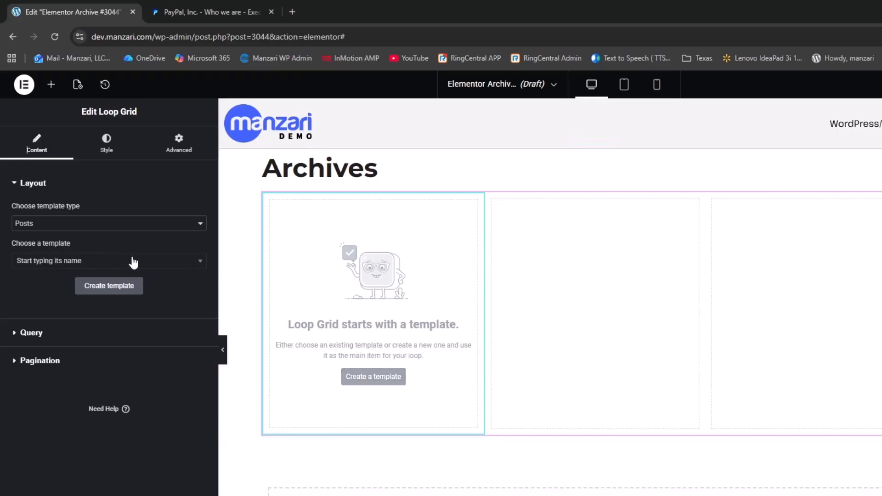
pyautogui.click(199, 265)
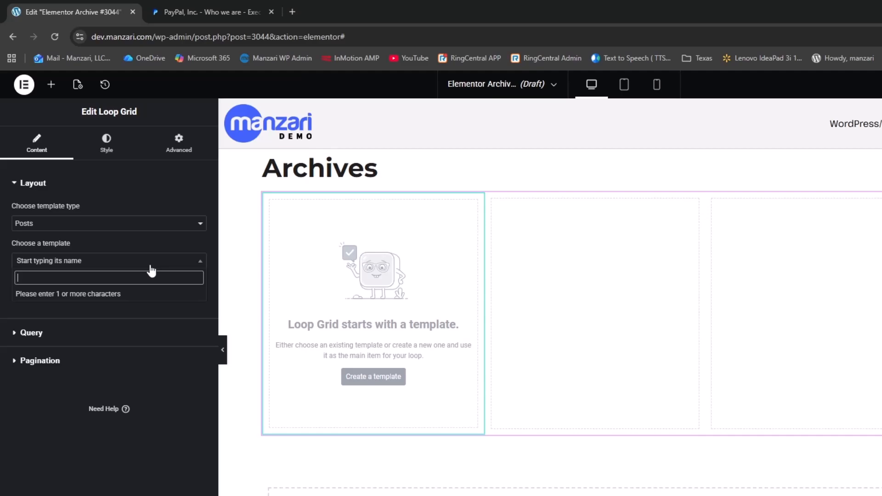
pyautogui.write('team')
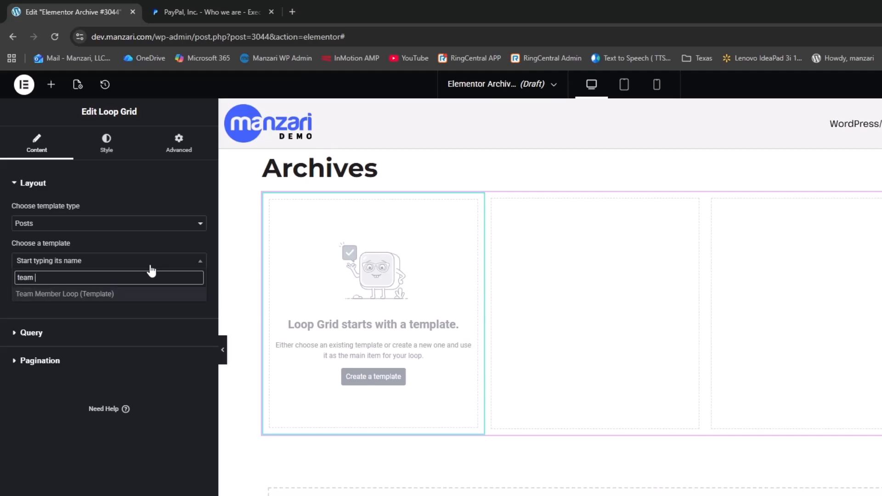
pyautogui.click(89, 294)
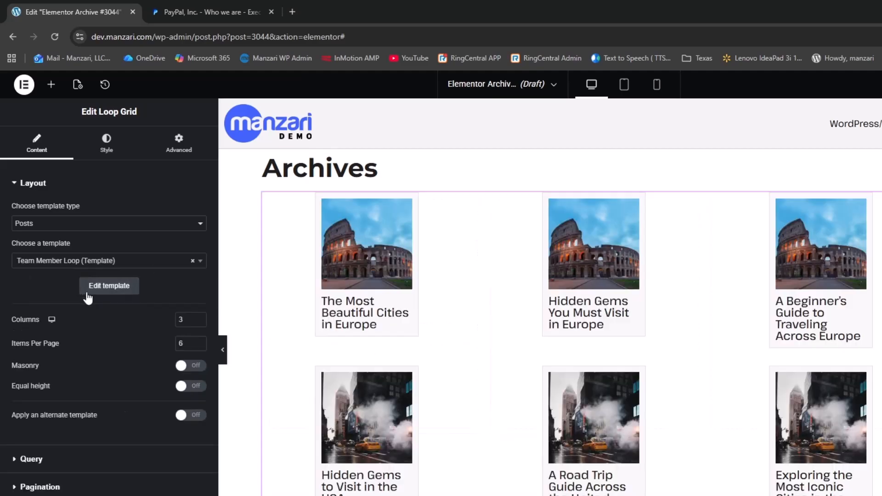
pyautogui.click(95, 287)
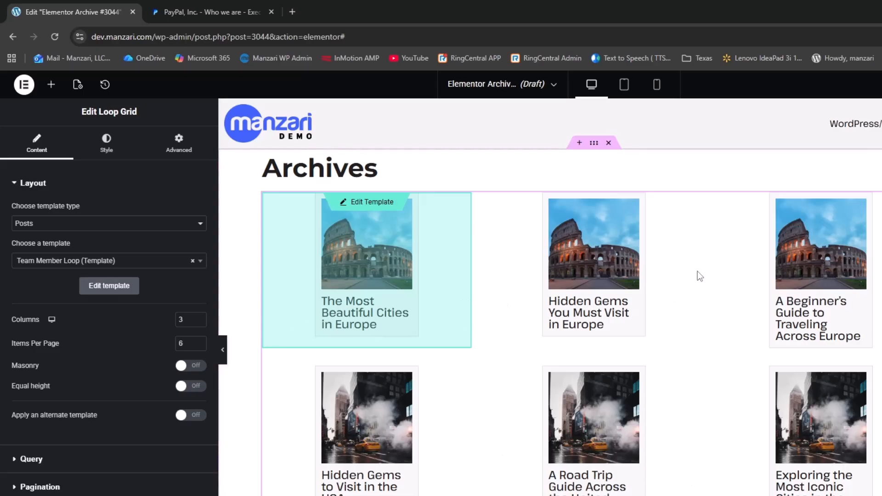
# Set the Loop Grid's query source to team members
pyautogui.click(32, 459)
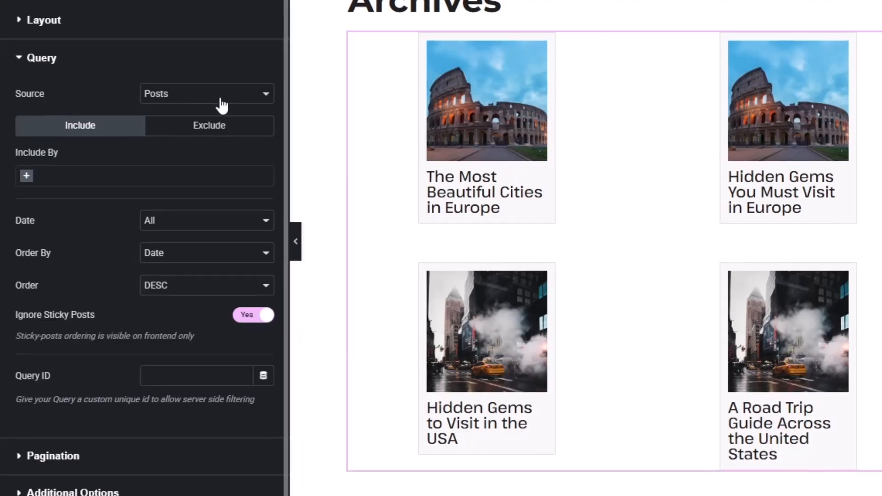
pyautogui.click(267, 99)
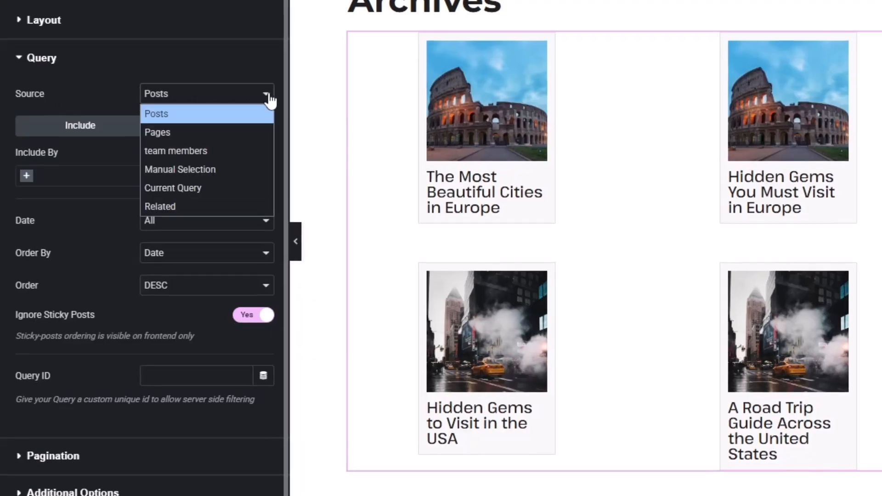
pyautogui.click(210, 151)
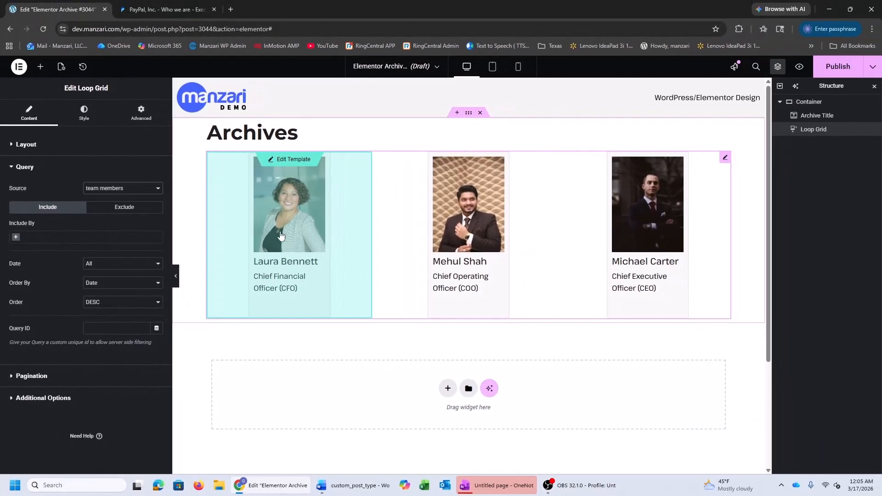
# Publish the archive template with a display condition that includes the team members archive
pyautogui.click(825, 70)
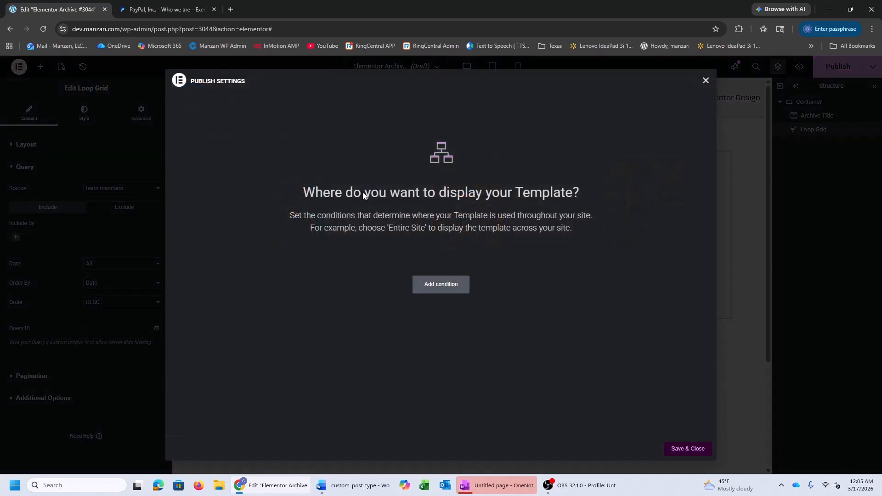
pyautogui.click(450, 284)
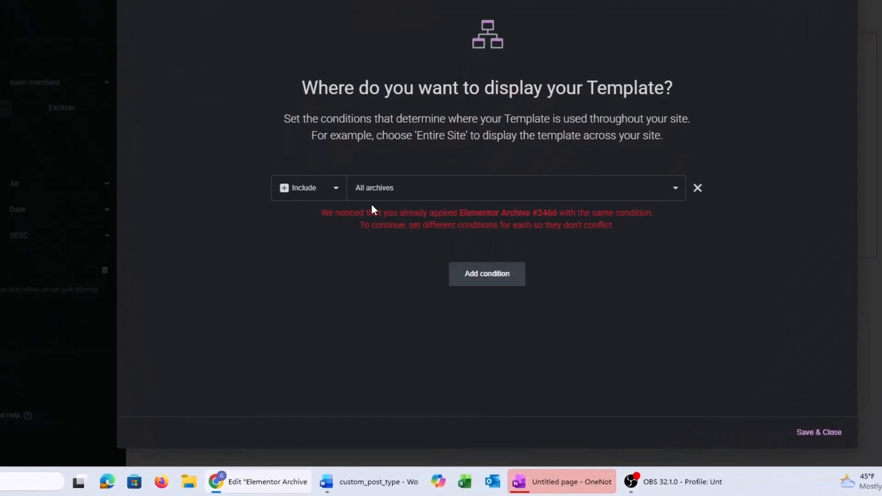
pyautogui.click(650, 196)
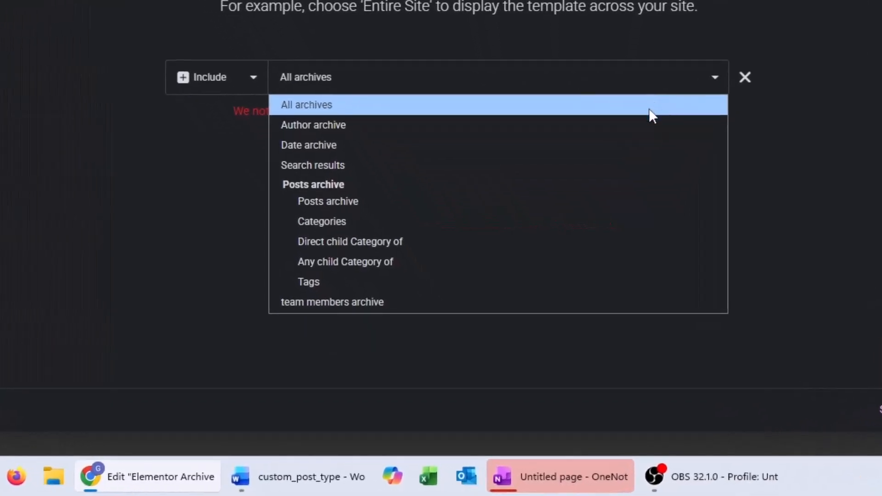
pyautogui.click(510, 301)
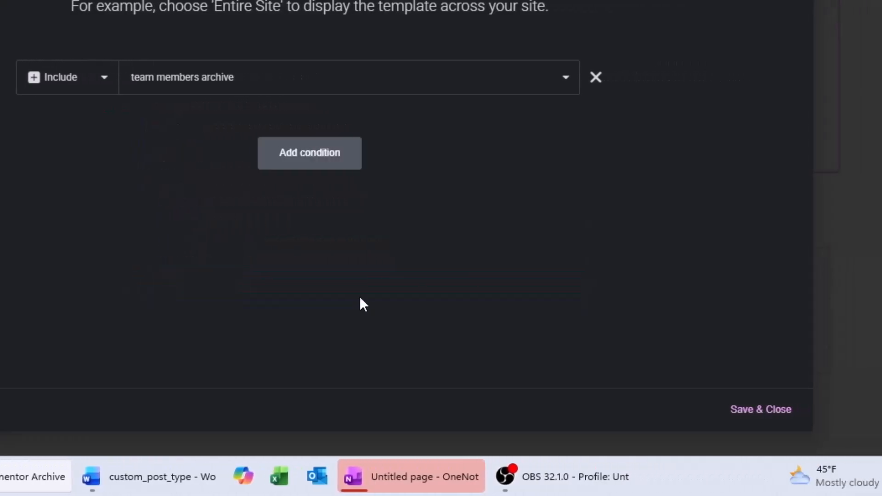
pyautogui.click(749, 414)
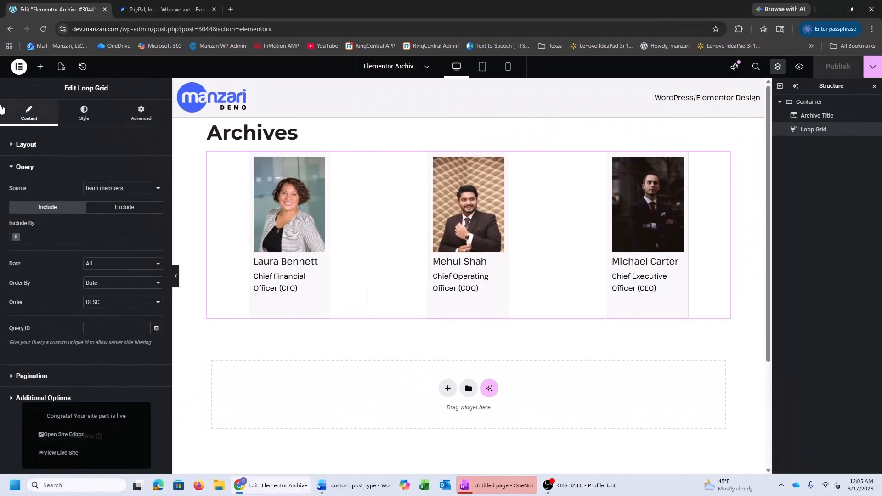
# Create a new Single Post template from the Theme Builder and dismiss the block library
pyautogui.click(18, 67)
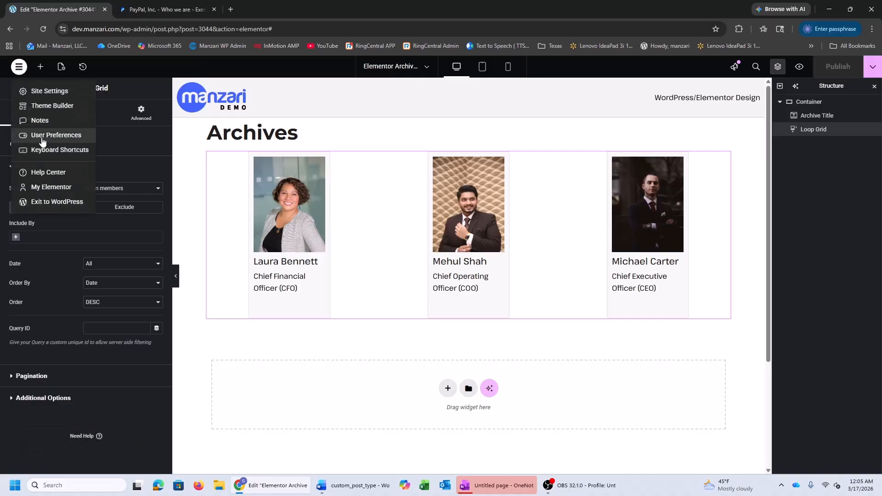
pyautogui.click(43, 110)
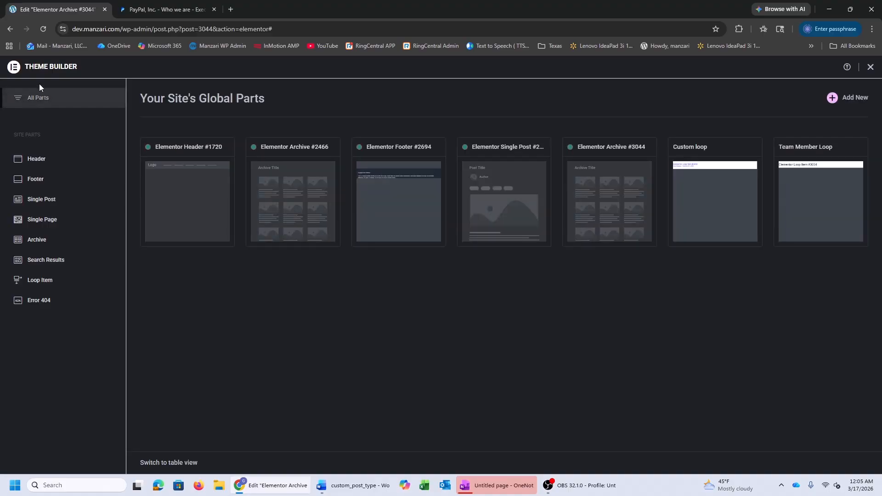
pyautogui.click(74, 209)
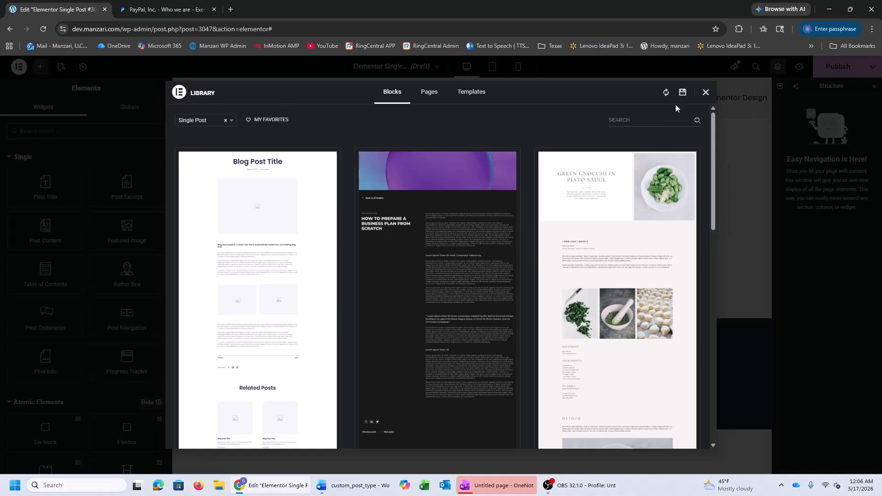
pyautogui.click(706, 94)
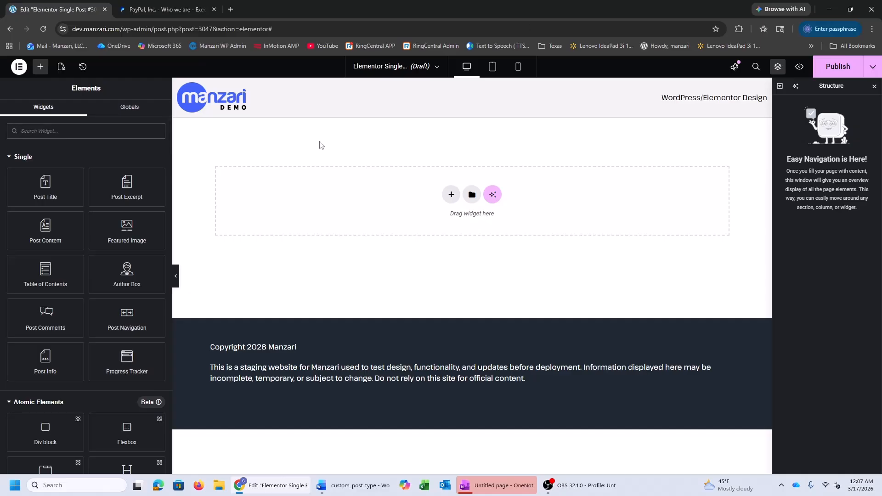
# Add a container to the blank single post template and set its direction to horizontal row
pyautogui.scroll(-7, 109, 271)
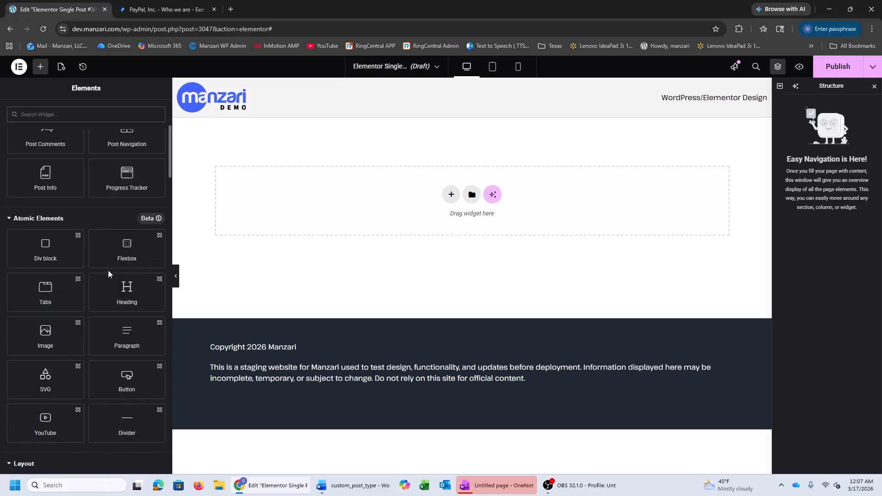
pyautogui.moveTo(40, 350); pyautogui.dragTo(366, 202)
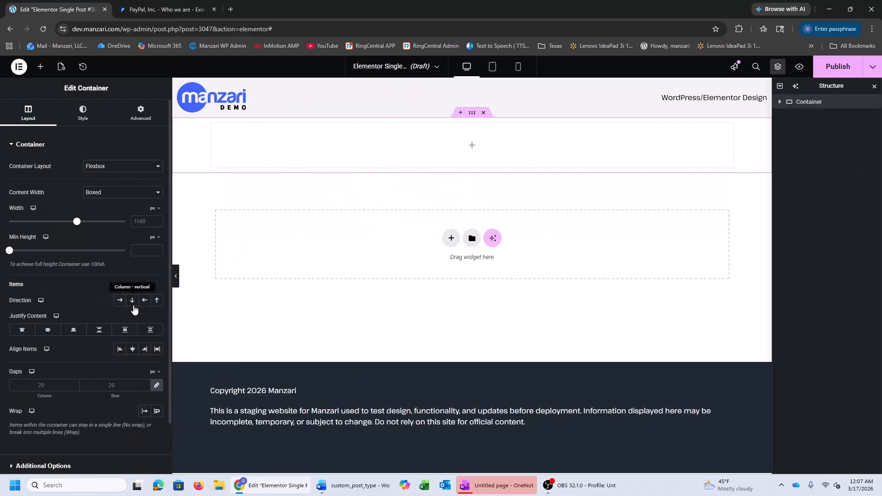
pyautogui.click(119, 303)
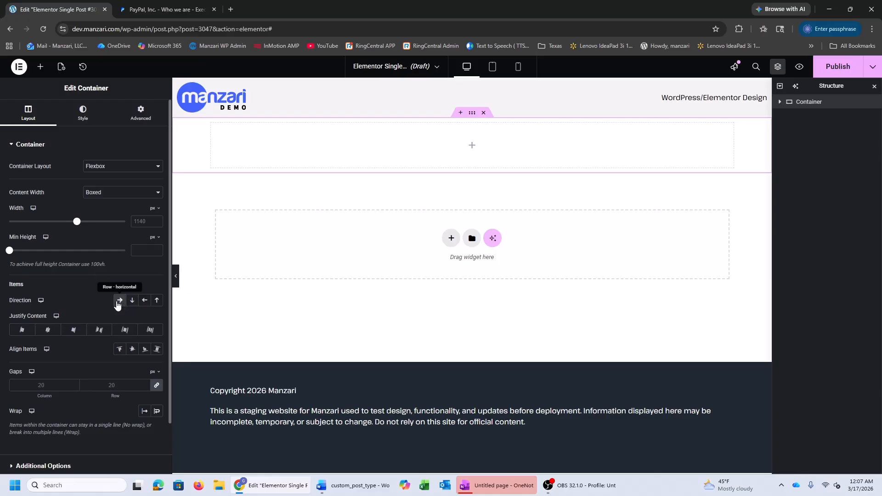
# Nest a new container inside the row container of the single post template
pyautogui.click(41, 67)
pyautogui.scroll(-5, 46, 286)
pyautogui.scroll(-1, 54, 286)
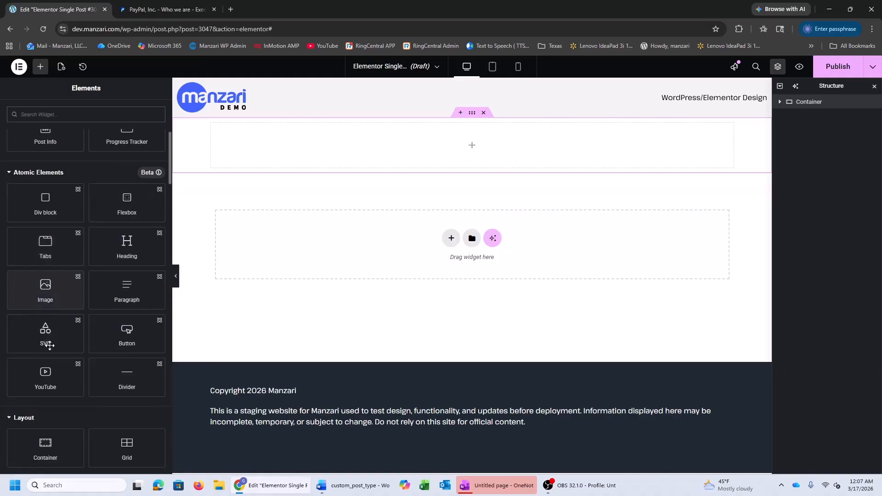
pyautogui.moveTo(45, 450); pyautogui.dragTo(311, 155)
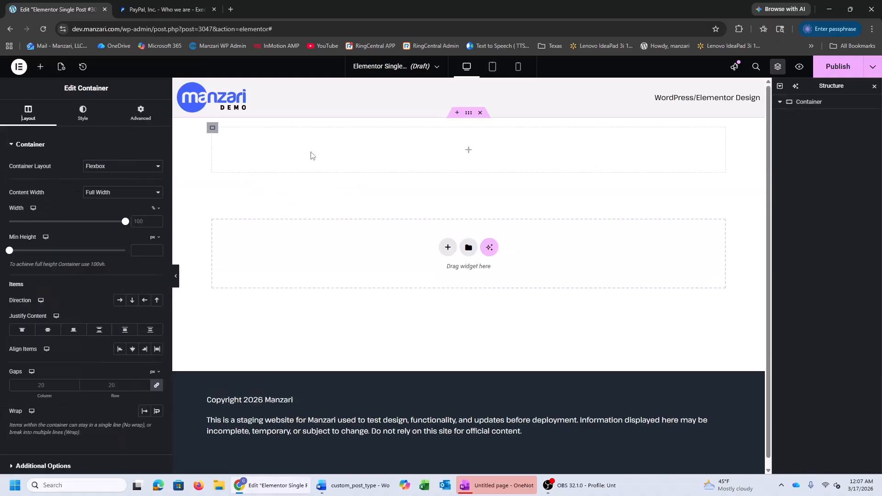
# Duplicate the nested container inside the row and add a Featured Image widget to the second copy
pyautogui.rightClick(212, 128)
pyautogui.click(244, 101)
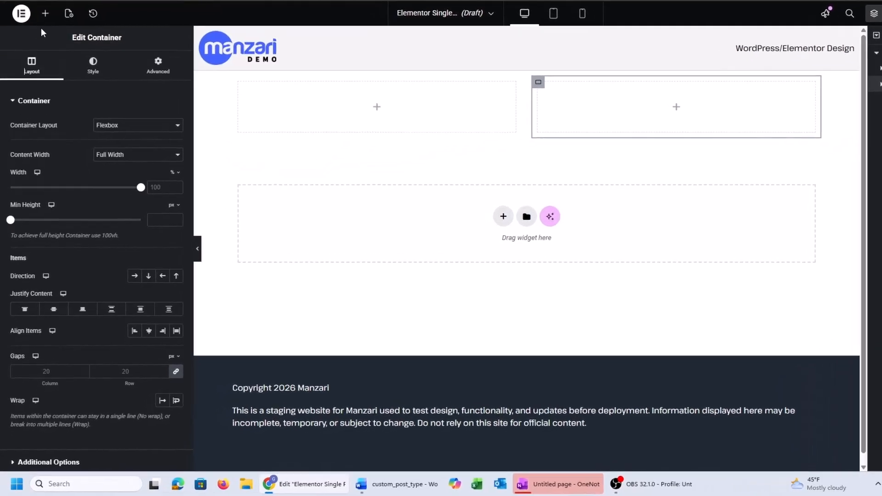
pyautogui.click(45, 13)
pyautogui.moveTo(114, 184); pyautogui.dragTo(648, 122)
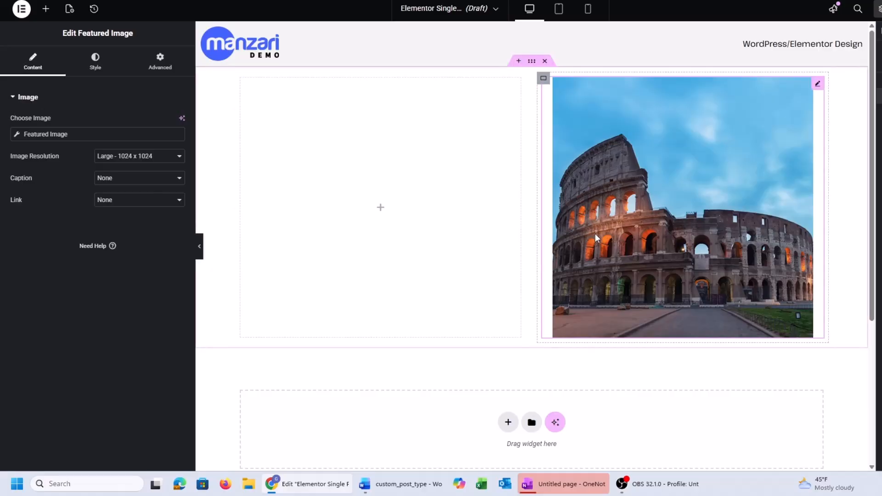
# Set the template's dynamic content preview to the team member post type, choose one member's post, and apply the preview
pyautogui.click(69, 9)
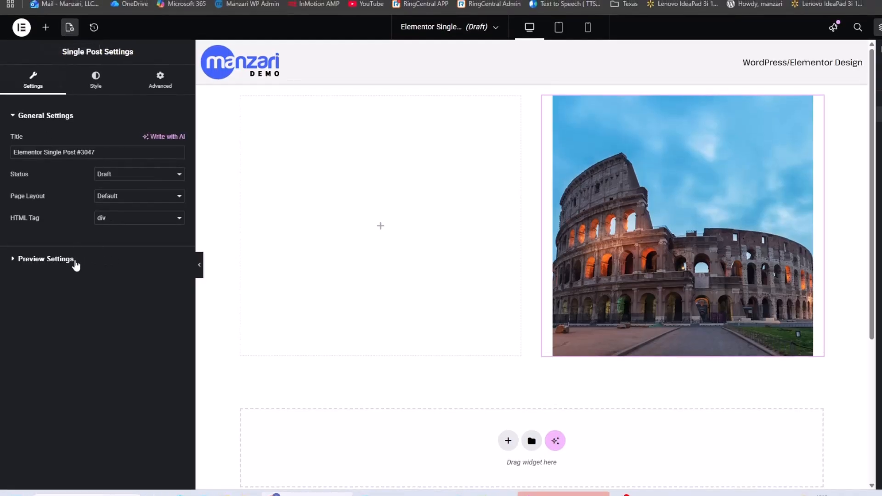
pyautogui.click(75, 261)
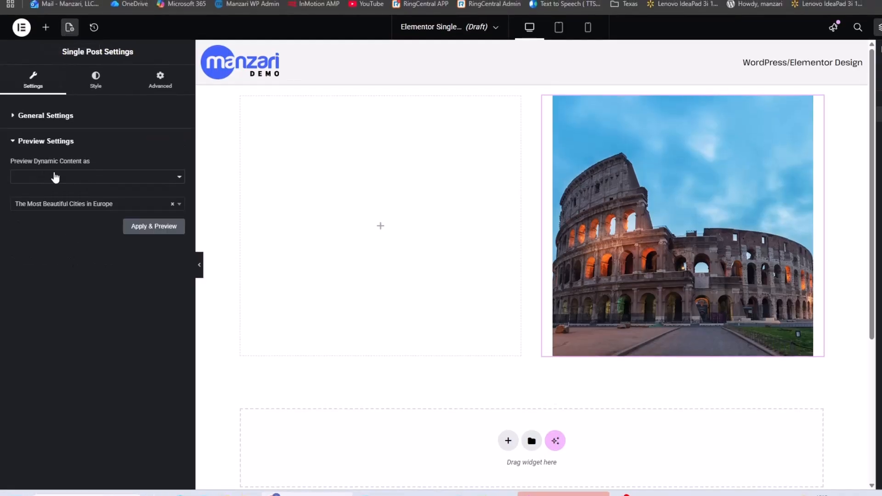
pyautogui.click(178, 181)
pyautogui.click(98, 227)
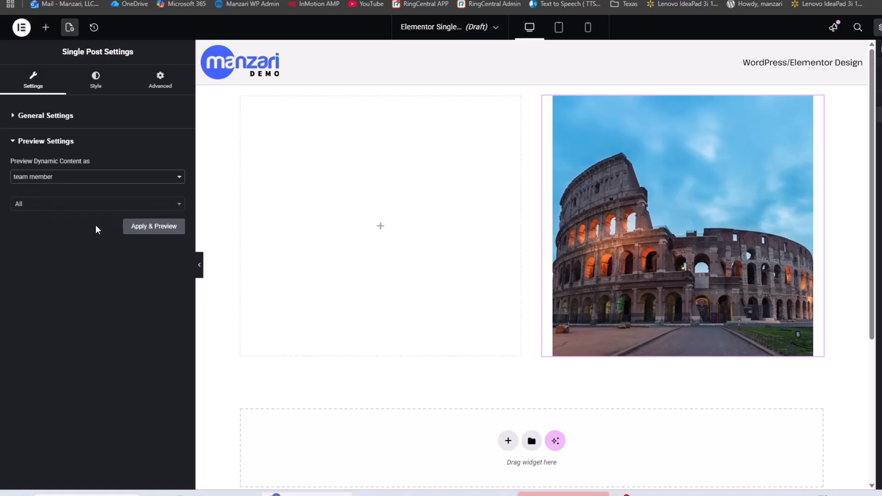
pyautogui.click(75, 207)
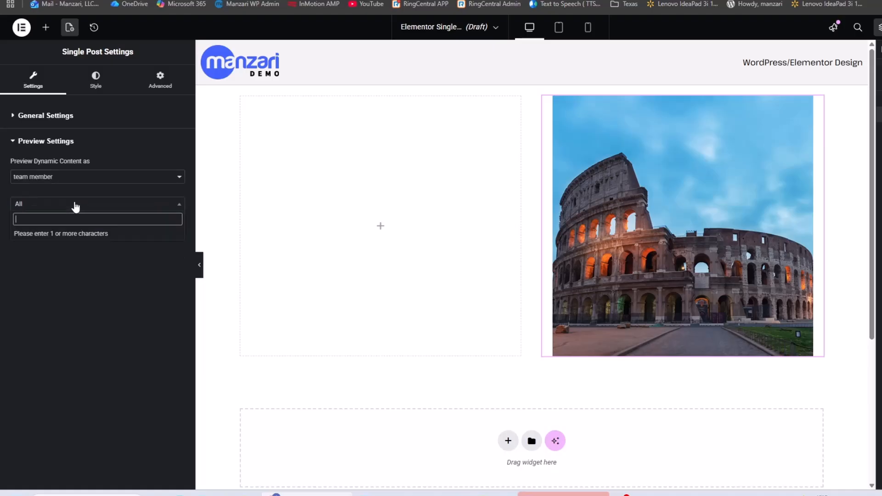
pyautogui.write('mehu')
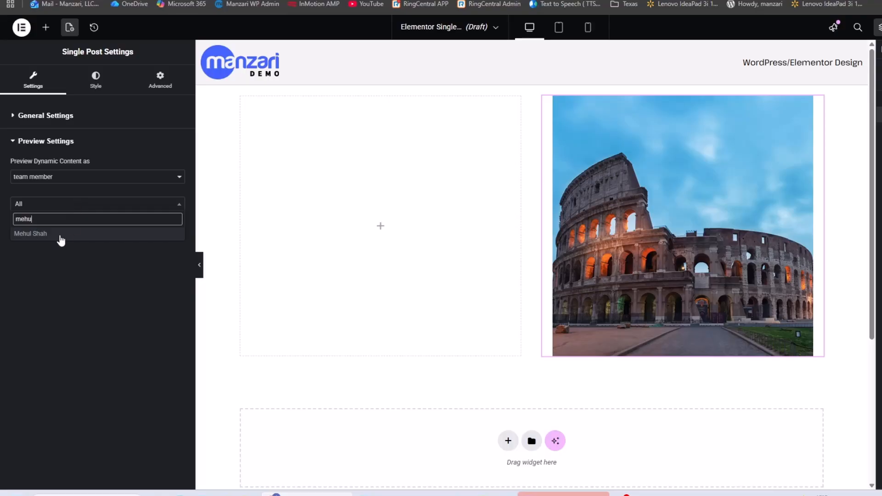
pyautogui.click(61, 235)
pyautogui.click(138, 229)
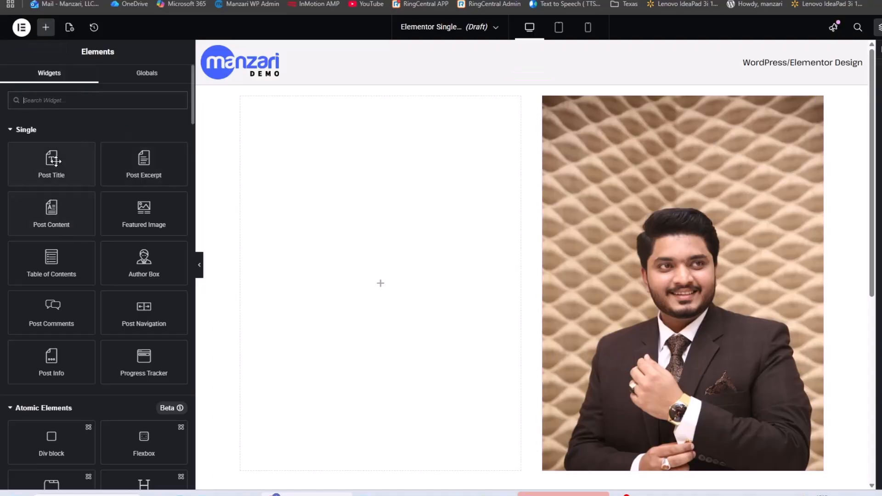
# Add a Post Title widget to the empty container beside the image and a Heading widget below it
pyautogui.moveTo(51, 162); pyautogui.dragTo(410, 242)
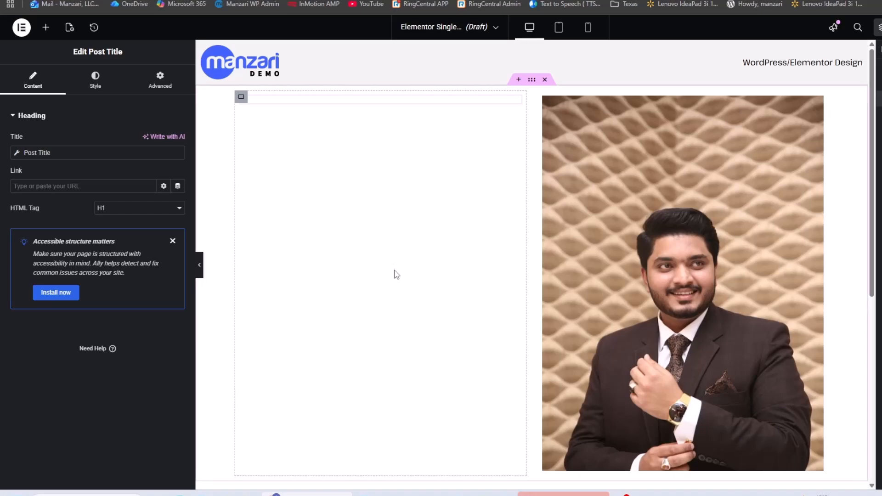
pyautogui.click(53, 33)
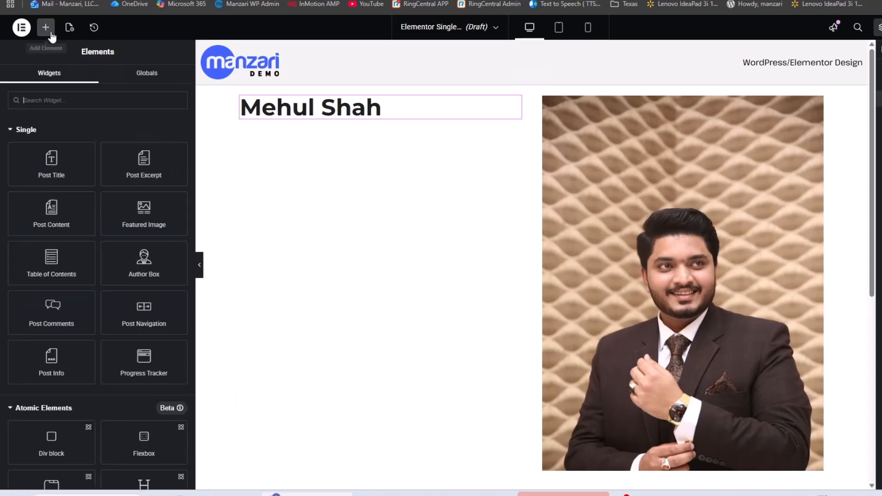
pyautogui.scroll(-4, 50, 255)
pyautogui.scroll(-5, 50, 256)
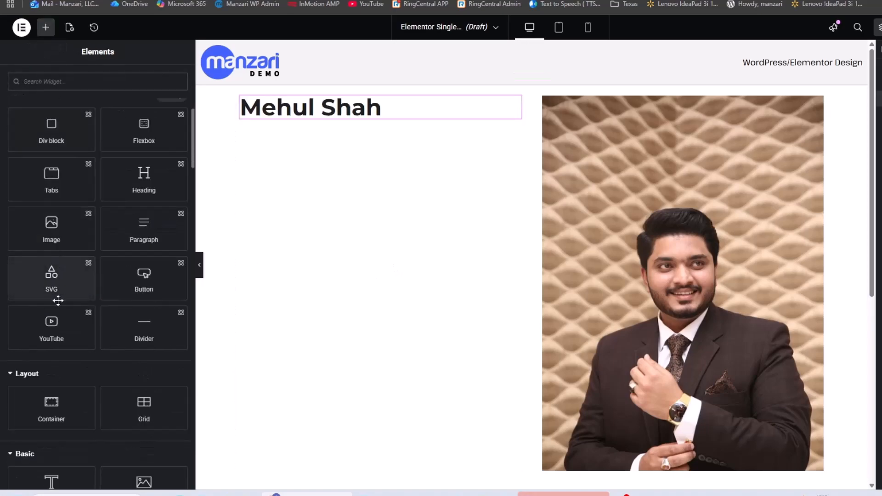
pyautogui.moveTo(52, 381); pyautogui.dragTo(356, 126)
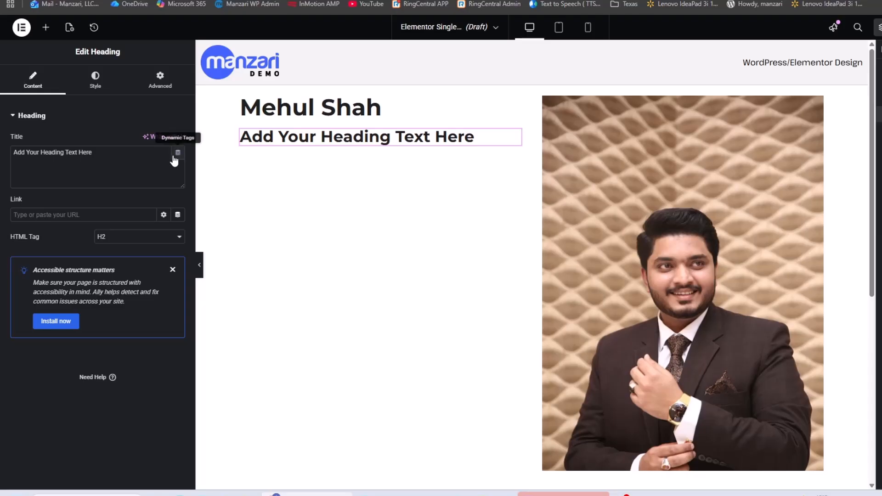
# Make the heading's title dynamic with an ACF Field tag using the role key
pyautogui.click(179, 154)
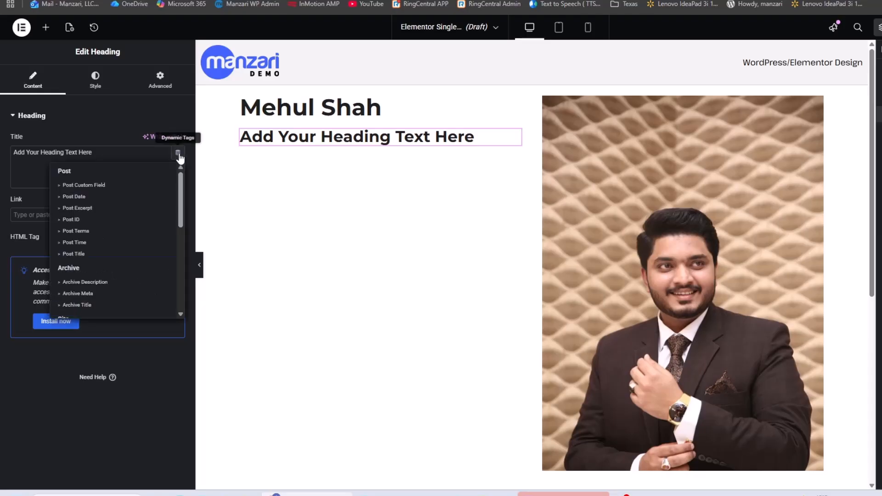
pyautogui.scroll(-5, 168, 279)
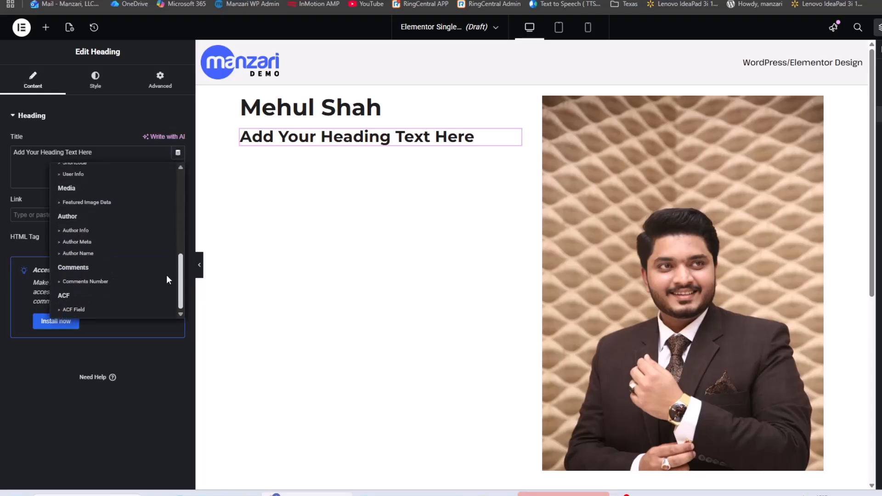
pyautogui.click(132, 310)
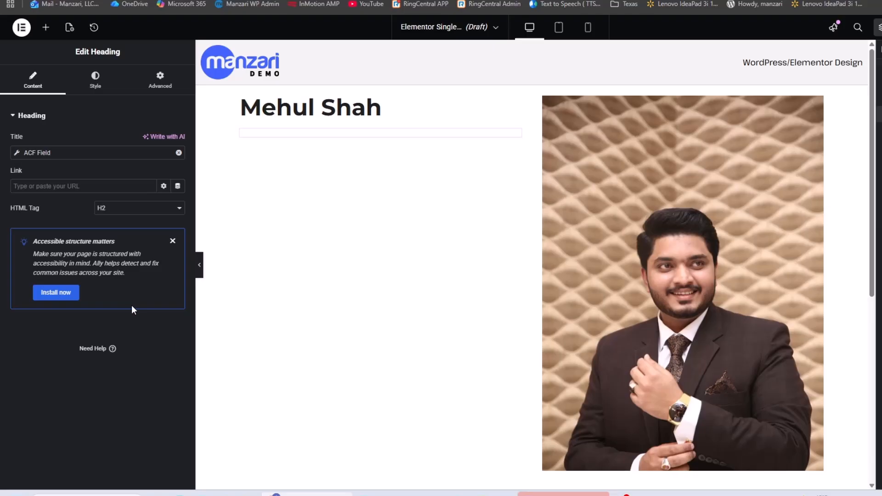
pyautogui.click(67, 155)
pyautogui.click(107, 201)
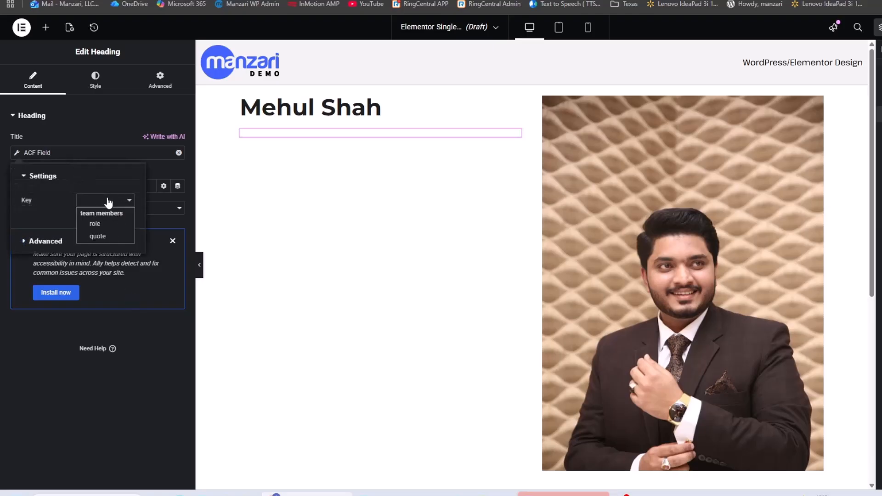
pyautogui.click(112, 224)
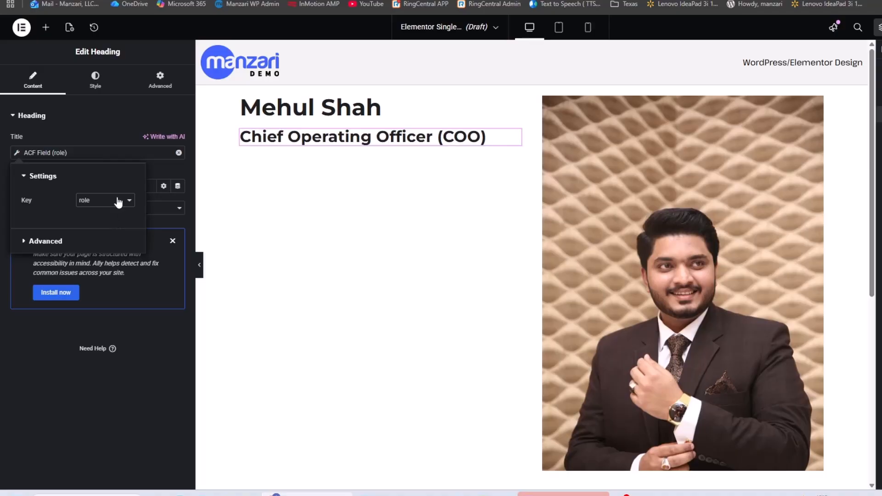
pyautogui.click(46, 29)
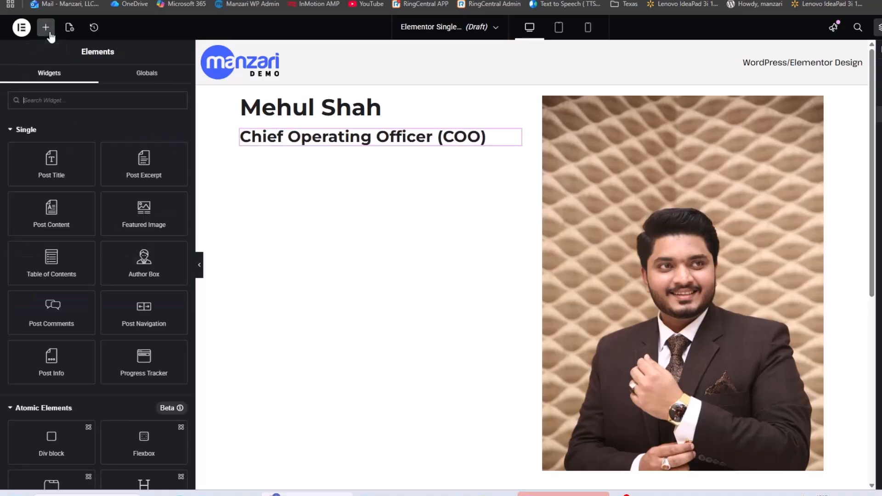
pyautogui.scroll(-10, 59, 294)
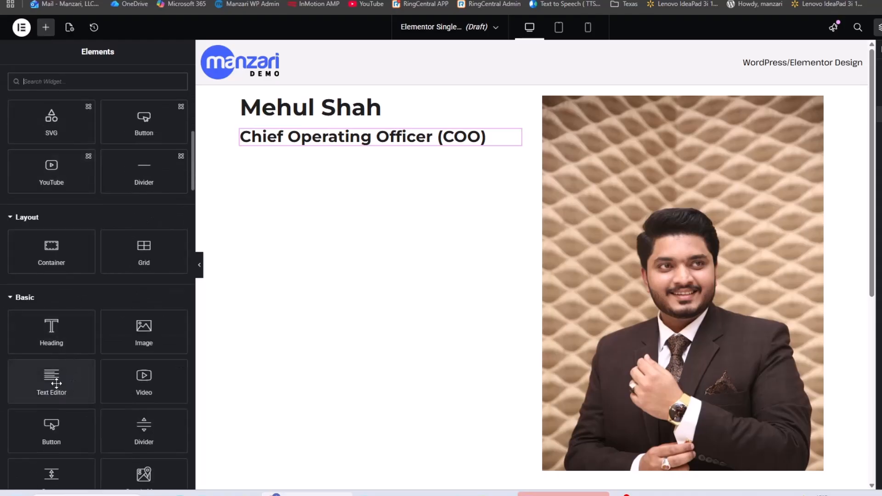
pyautogui.moveTo(66, 386); pyautogui.dragTo(411, 156)
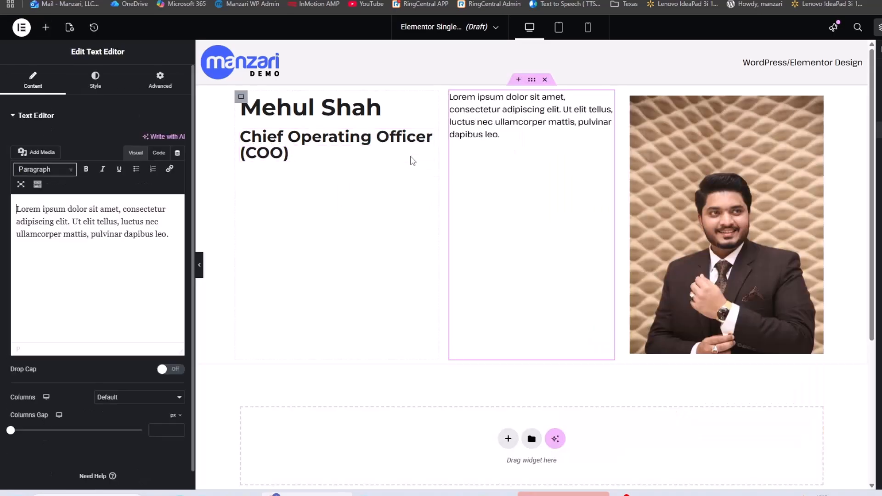
pyautogui.rightClick(484, 131)
pyautogui.click(505, 362)
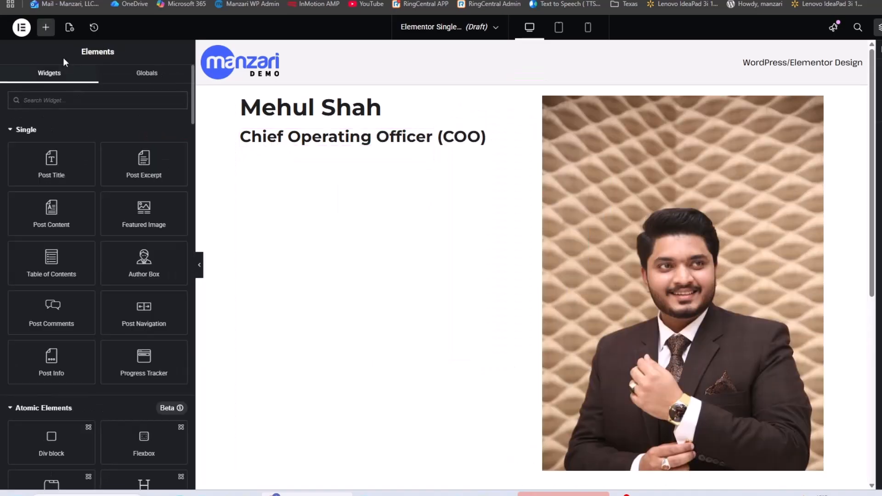
# Add a Text Editor widget directly below the role heading, inside the same container
pyautogui.scroll(-5, 68, 388)
pyautogui.scroll(-4, 76, 386)
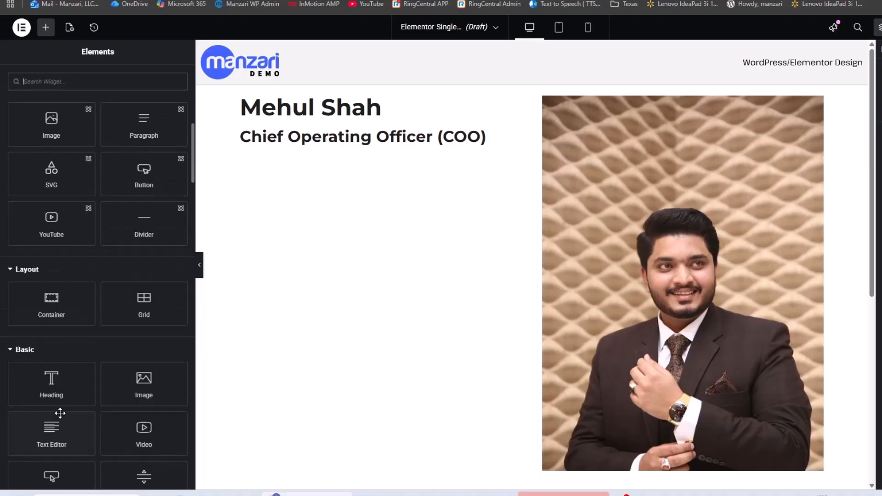
pyautogui.moveTo(51, 388); pyautogui.dragTo(384, 153)
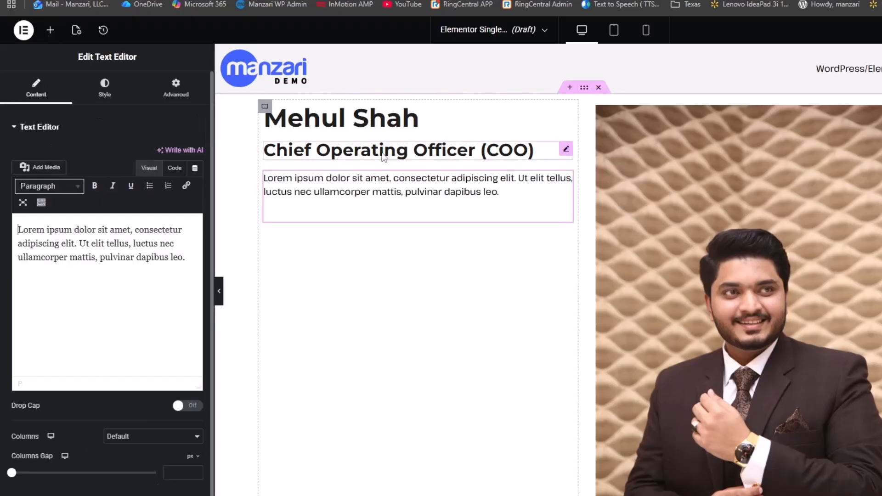
# Replace the text editor's placeholder content with a dynamic ACF Field tag using the quote key
pyautogui.click(197, 171)
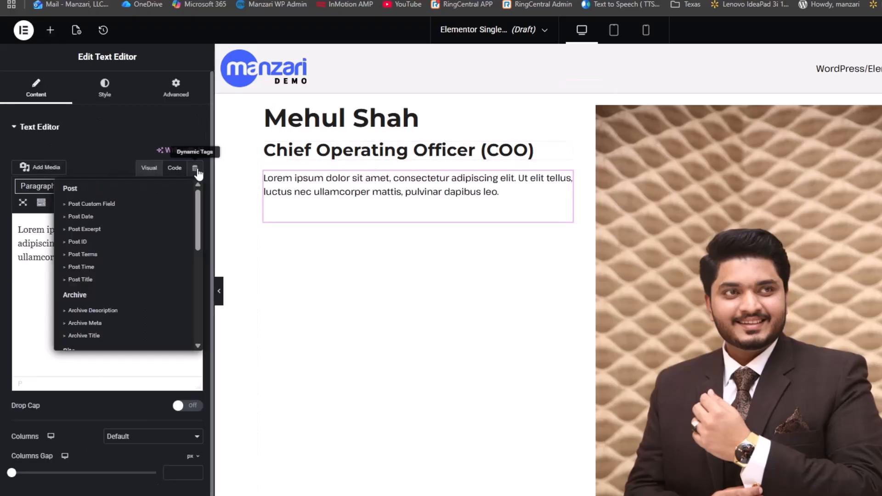
pyautogui.scroll(-5, 171, 255)
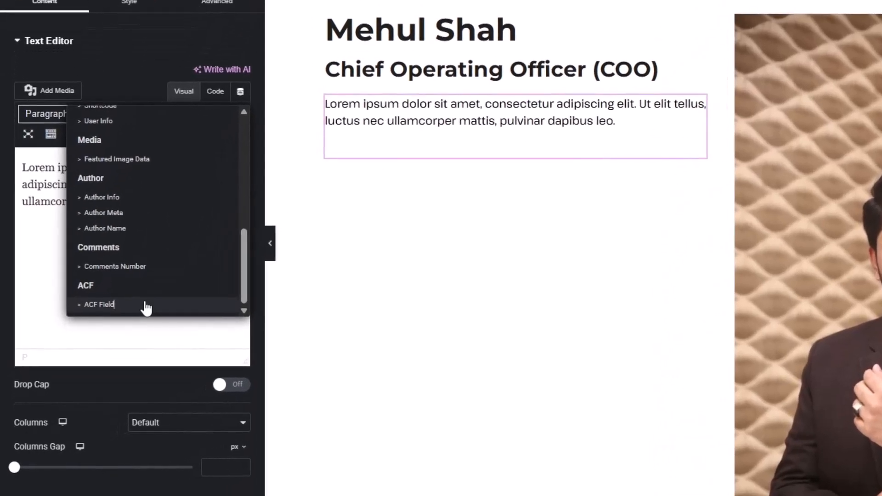
pyautogui.click(142, 313)
pyautogui.click(65, 91)
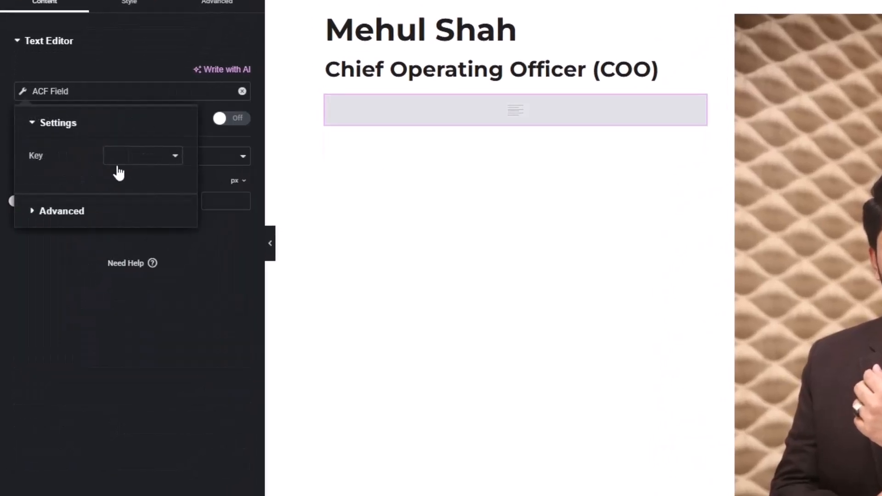
pyautogui.click(147, 156)
pyautogui.click(153, 204)
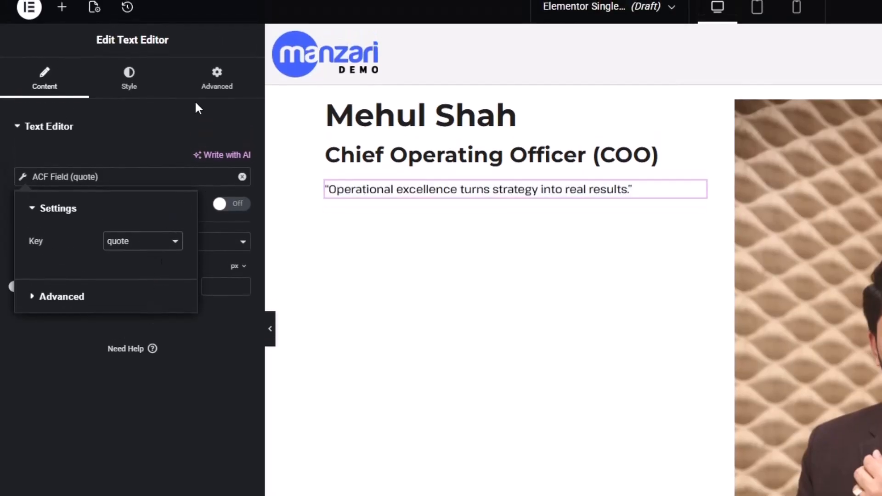
# Set the quote text's typography to Times New Roman with a size of 26 px
pyautogui.click(136, 87)
pyautogui.click(241, 201)
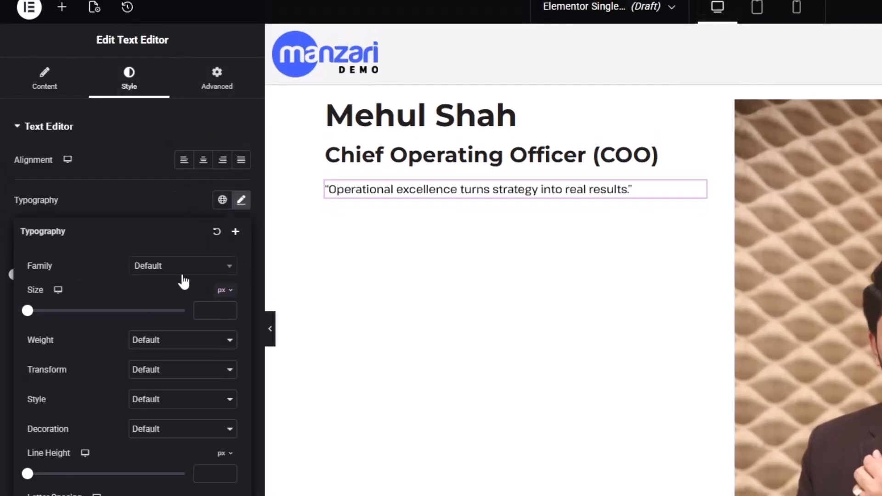
pyautogui.click(176, 266)
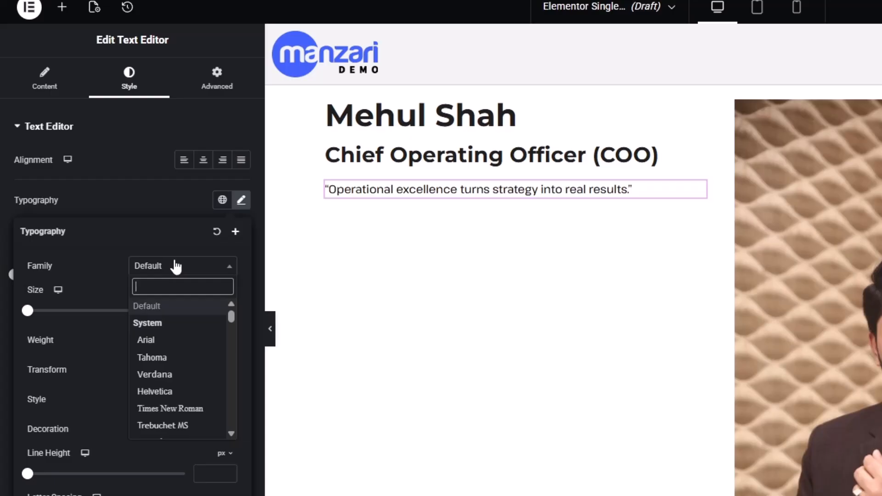
pyautogui.write('me')
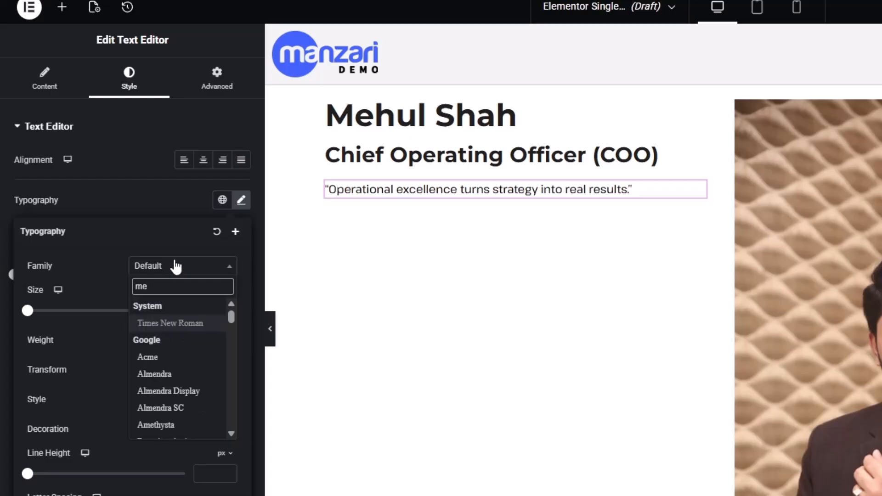
pyautogui.click(159, 324)
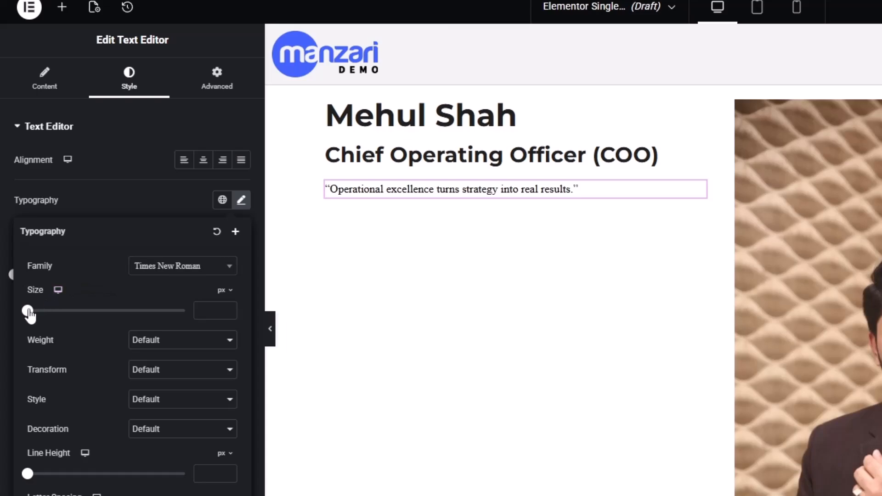
pyautogui.moveTo(28, 311); pyautogui.dragTo(48, 311)
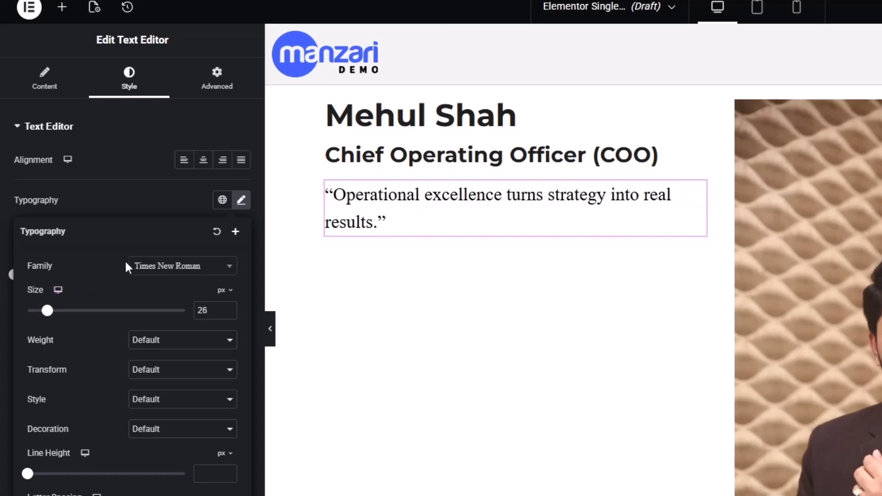
# Change the quote text's font family to Montserrat and its size to 21 px
pyautogui.click(167, 272)
pyautogui.write('mont')
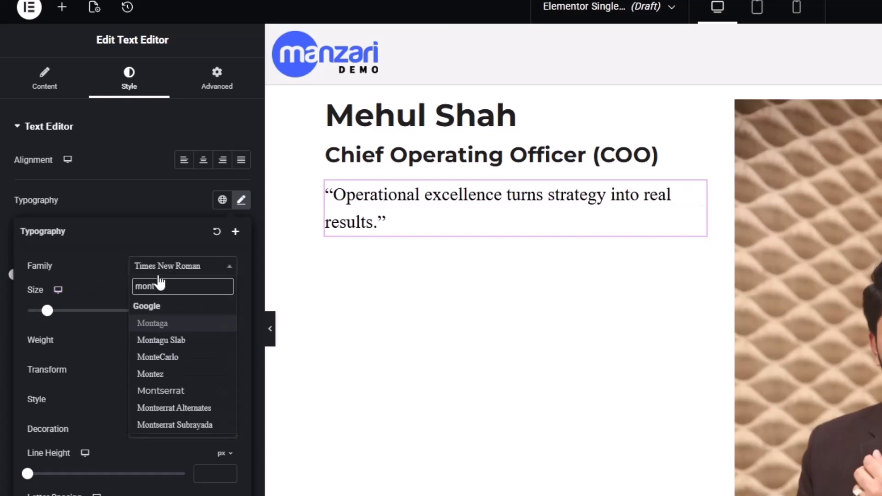
pyautogui.click(193, 390)
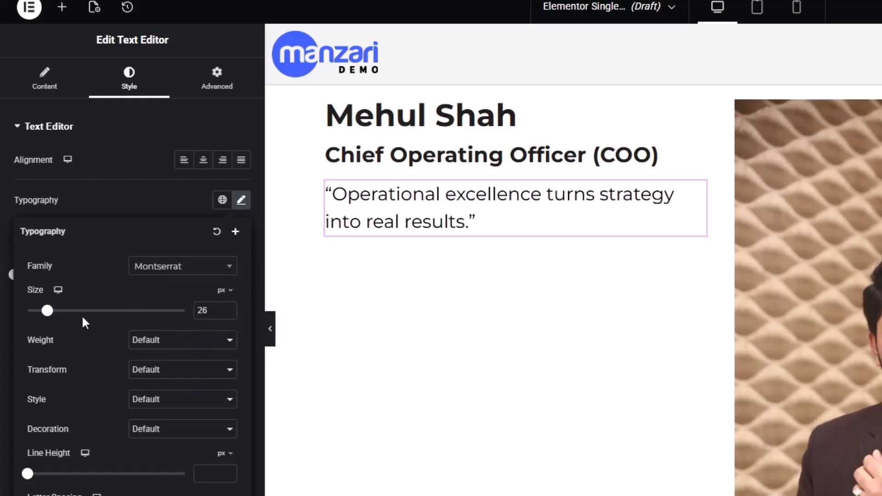
pyautogui.moveTo(47, 311); pyautogui.dragTo(43, 311)
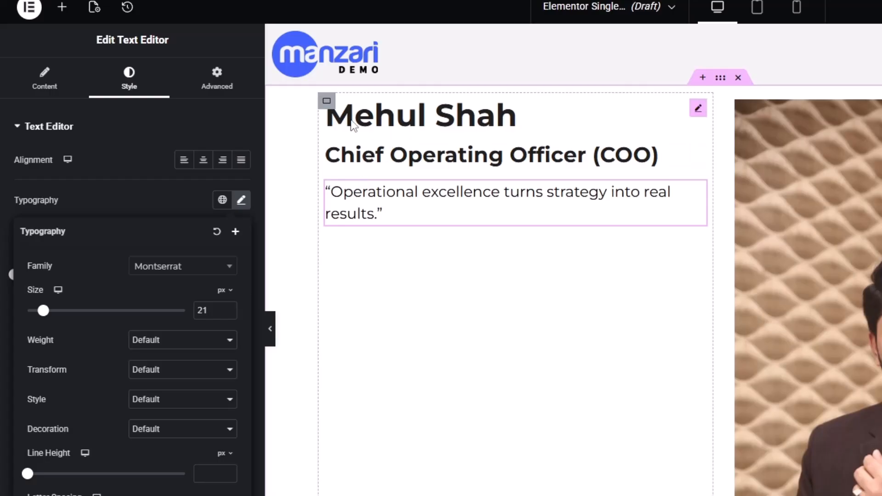
# Center the text column's contents vertically and set the featured image's maximum width to 50%
pyautogui.click(326, 102)
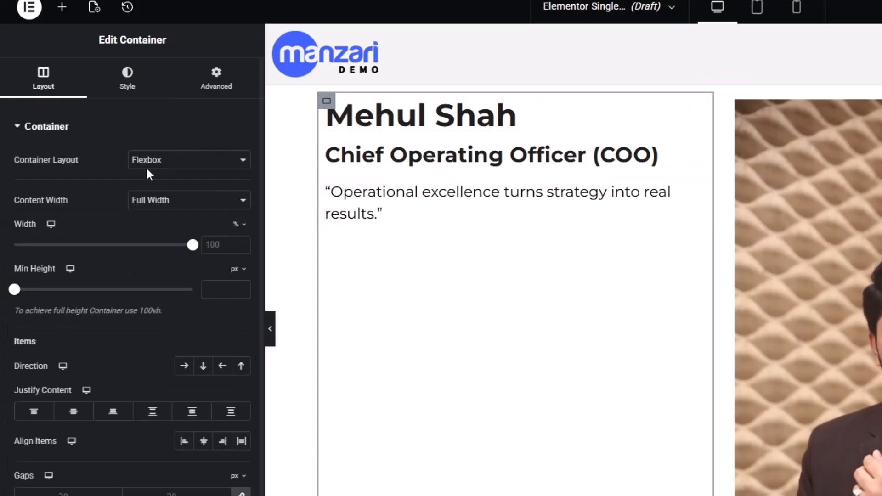
pyautogui.click(69, 415)
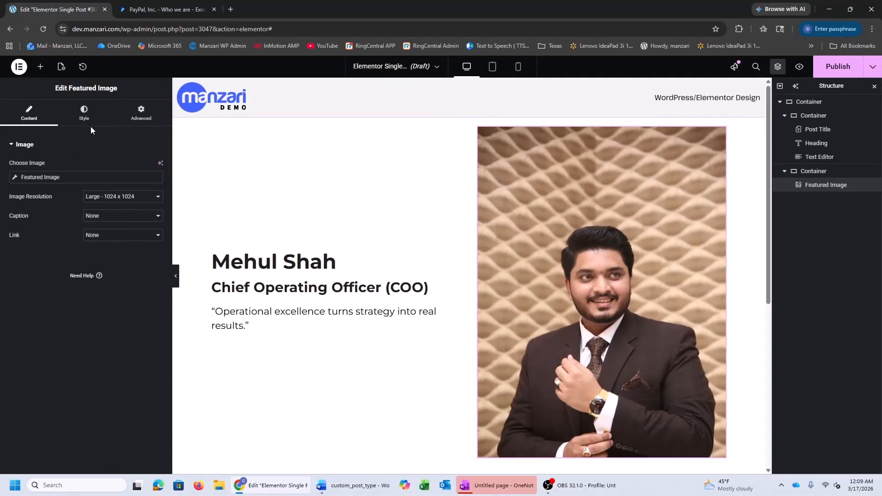
pyautogui.click(85, 115)
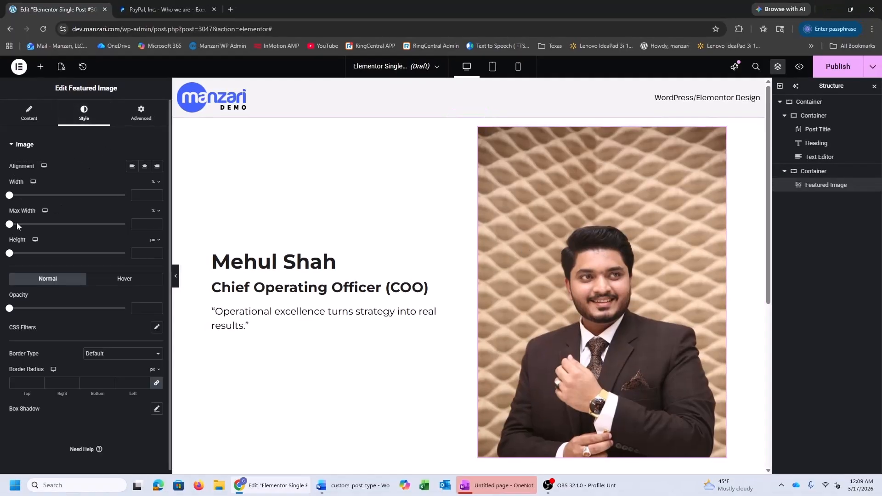
pyautogui.moveTo(10, 226); pyautogui.dragTo(67, 238)
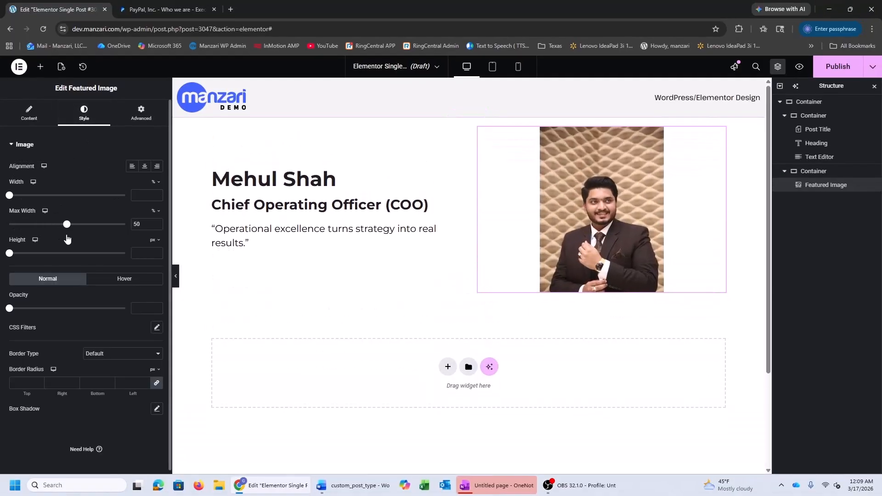
# Give the outer container holding the text and featured image a solid light grey classic background
pyautogui.click(469, 113)
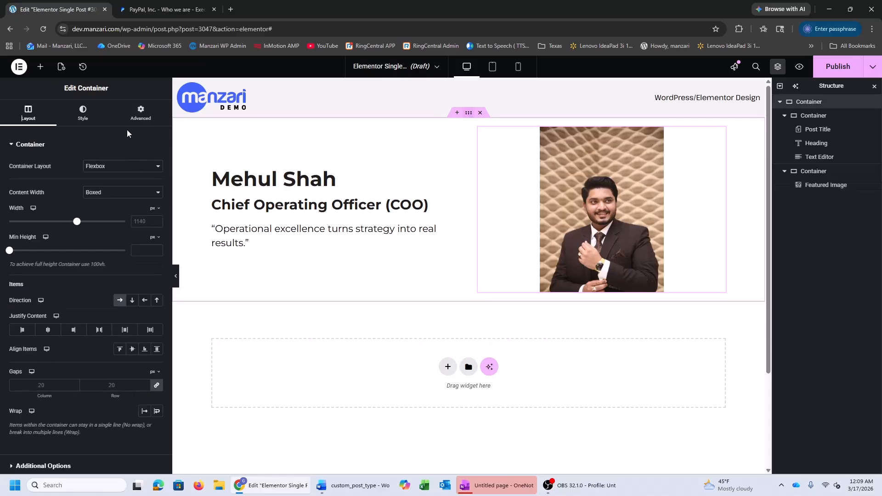
pyautogui.click(83, 113)
pyautogui.click(120, 185)
pyautogui.click(157, 204)
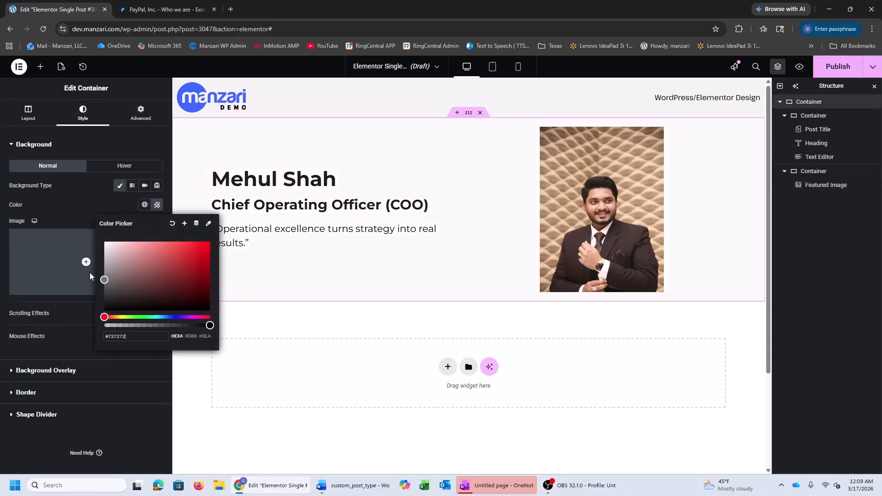
pyautogui.moveTo(89, 250); pyautogui.dragTo(88, 252)
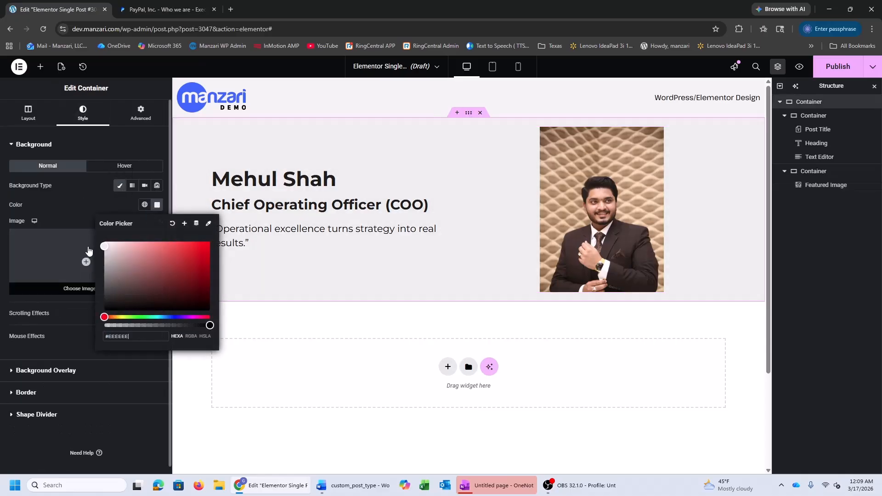
pyautogui.click(74, 206)
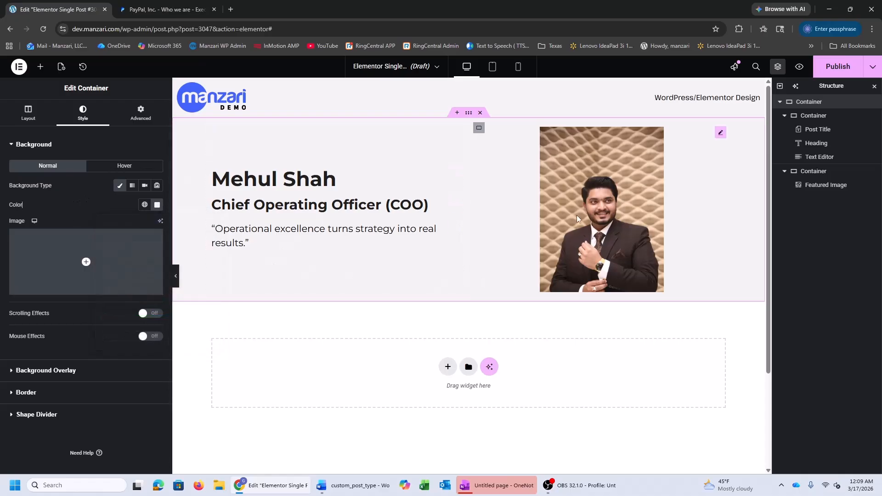
# Set the role heading's font size to 18 px
pyautogui.click(322, 204)
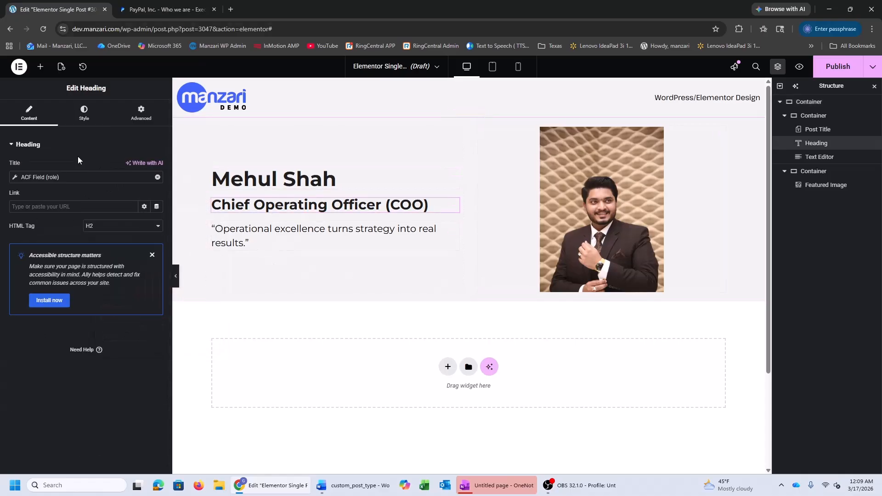
pyautogui.click(90, 124)
pyautogui.click(157, 192)
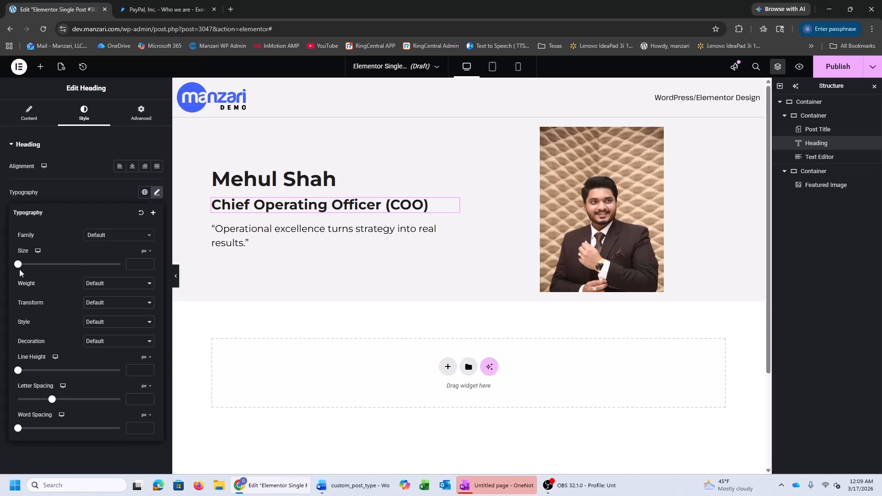
pyautogui.moveTo(19, 272); pyautogui.dragTo(28, 273)
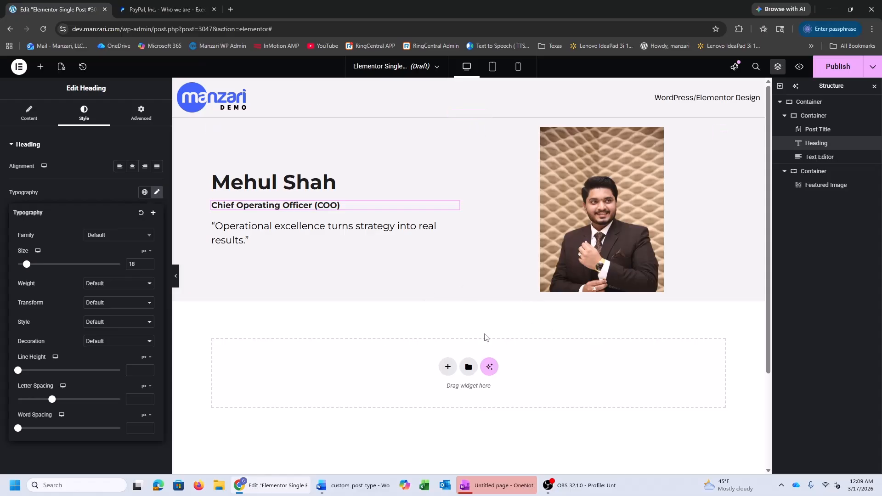
# Add a single-column container below the profile section and place a Post Content widget in it
pyautogui.click(448, 368)
pyautogui.click(439, 396)
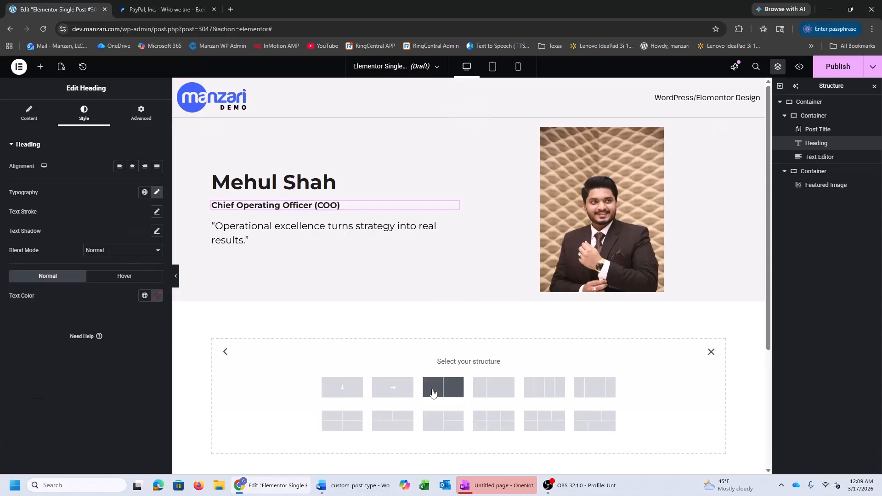
pyautogui.click(343, 388)
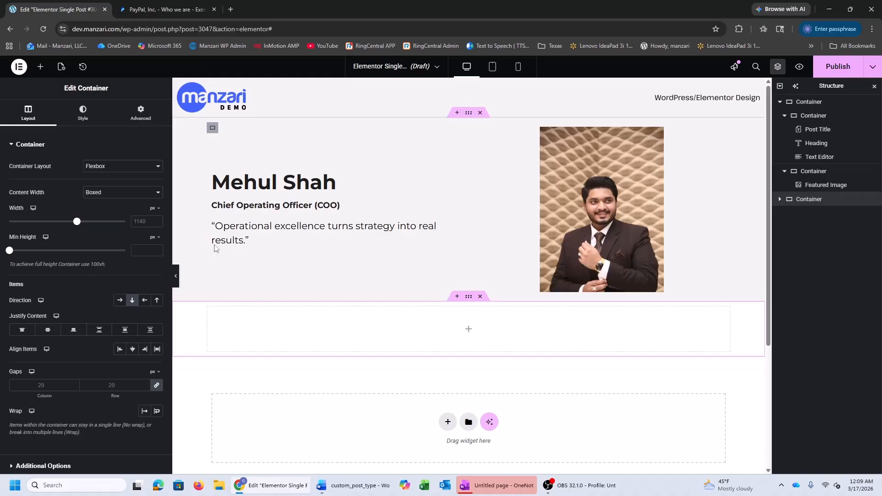
pyautogui.click(40, 66)
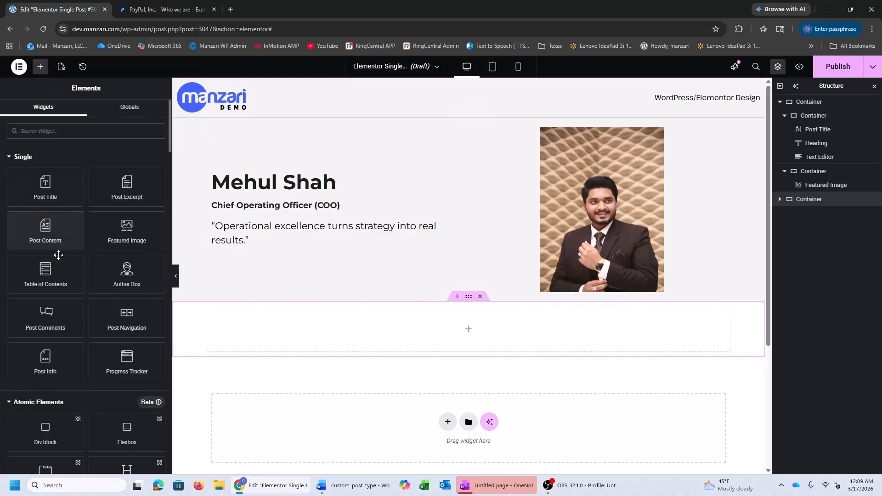
pyautogui.moveTo(45, 230); pyautogui.dragTo(355, 339)
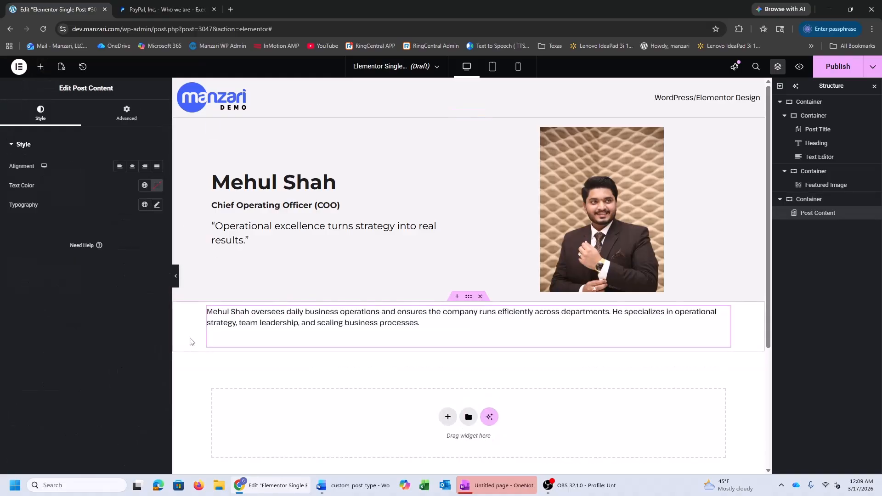
# Preview the layout without the side panels, and set the upper profile container's boxed width to 980 px
pyautogui.click(175, 277)
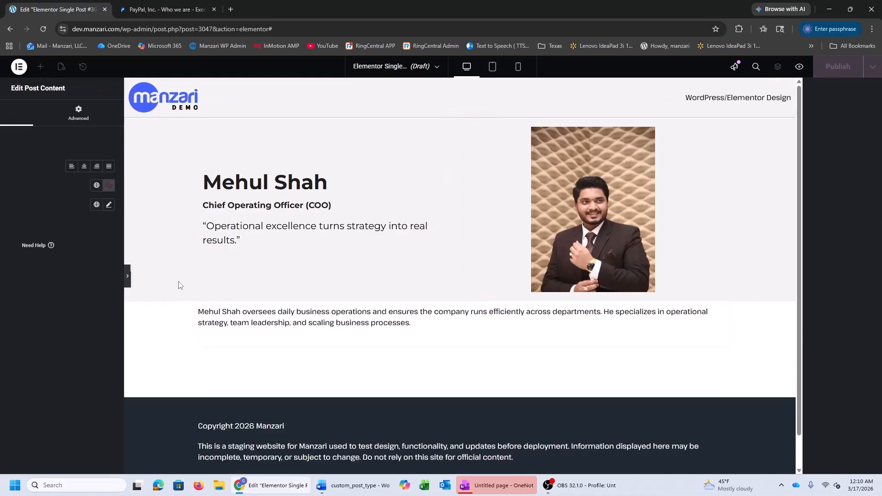
pyautogui.click(3, 276)
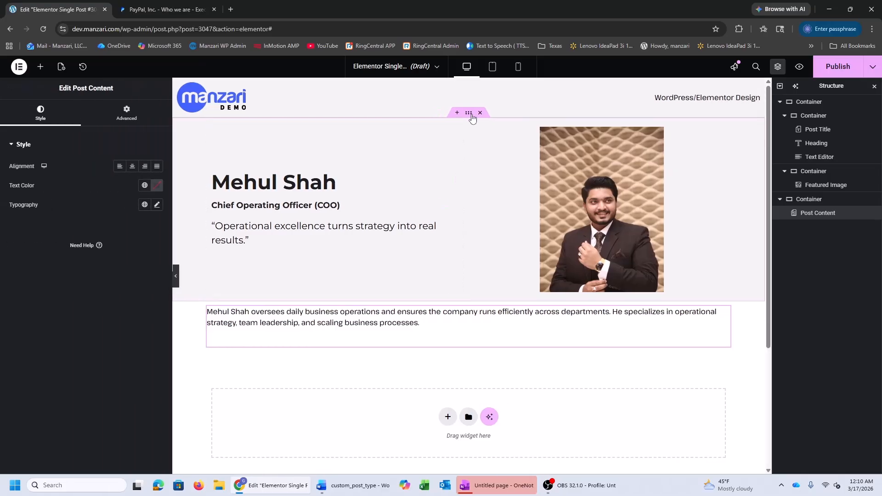
pyautogui.click(28, 112)
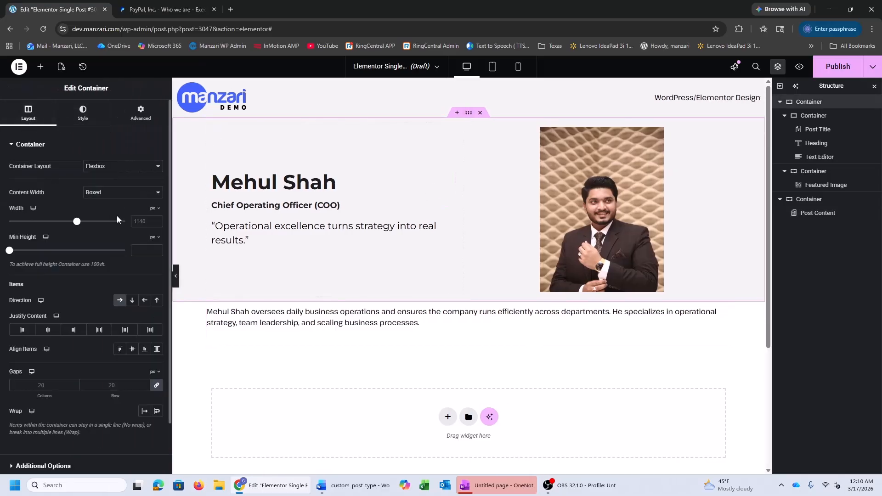
pyautogui.write('760')
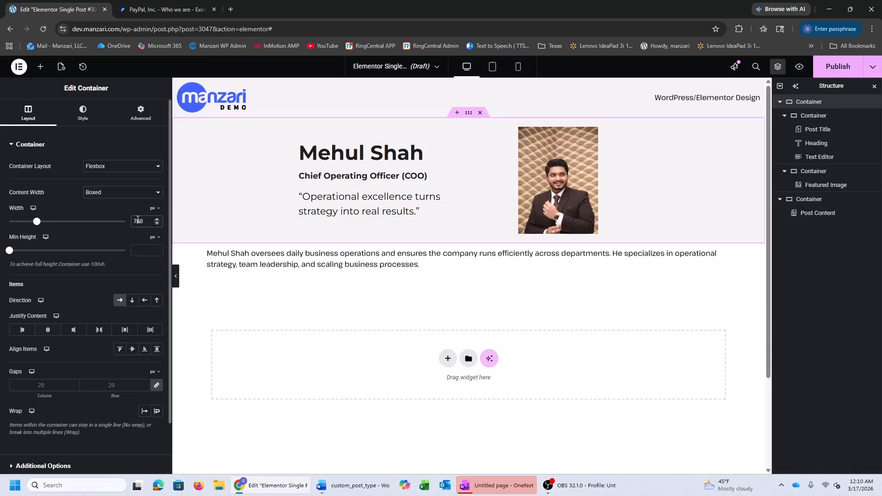
pyautogui.write('980')
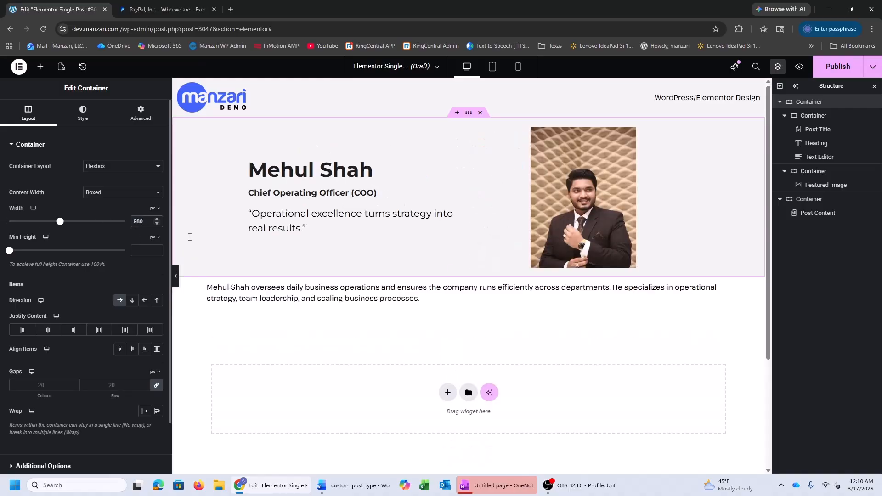
# Set the boxed width of the container holding the post content to 980 px
pyautogui.click(469, 272)
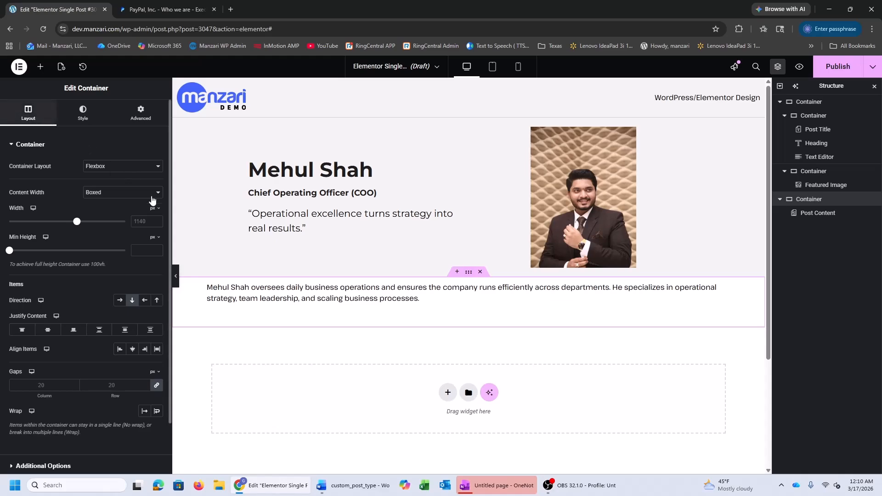
pyautogui.click(146, 223)
pyautogui.write('980')
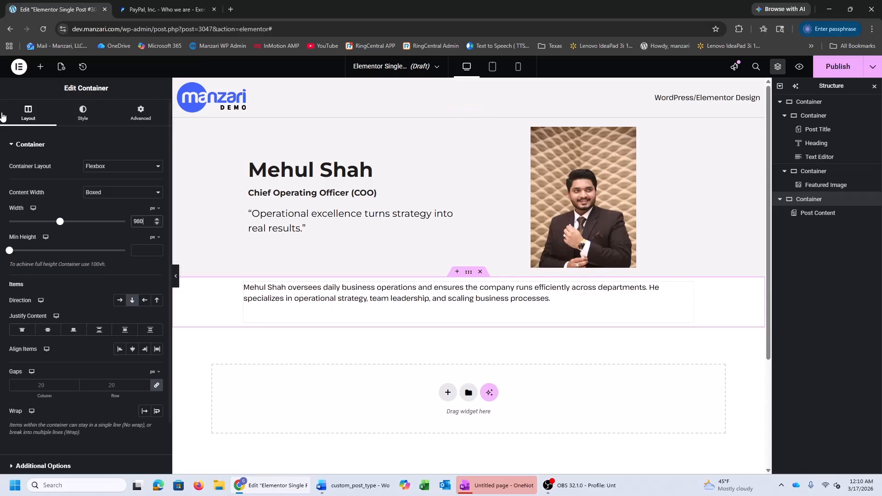
# Add an Image widget directly below the post content, inside the same container
pyautogui.click(41, 67)
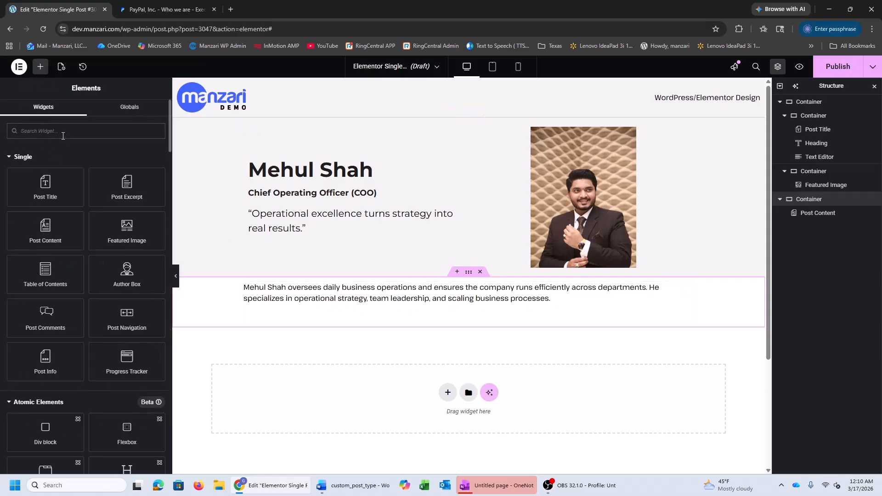
pyautogui.write('ima')
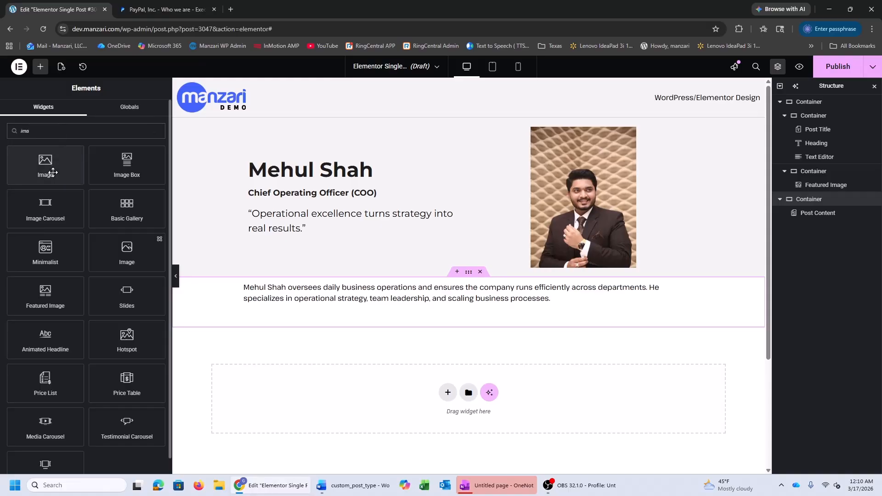
pyautogui.moveTo(45, 168); pyautogui.dragTo(366, 317)
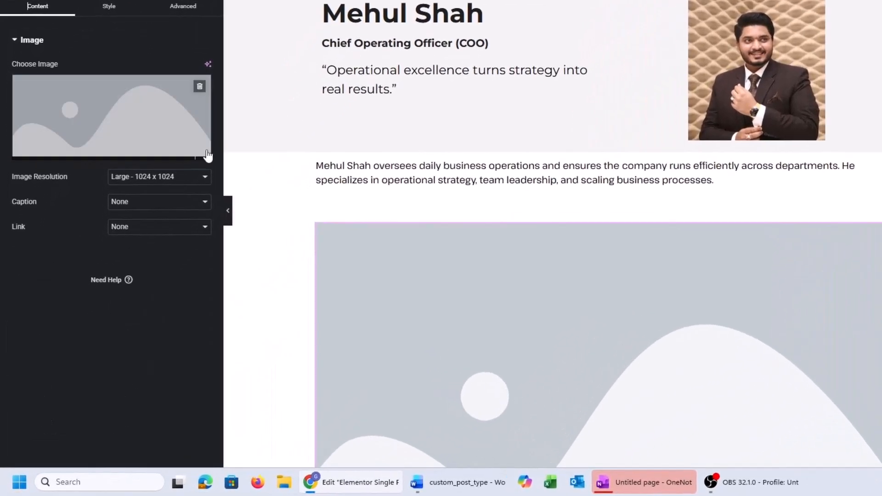
# Link the new image to a dynamic ACF Image Field tag using the signature key
pyautogui.click(208, 146)
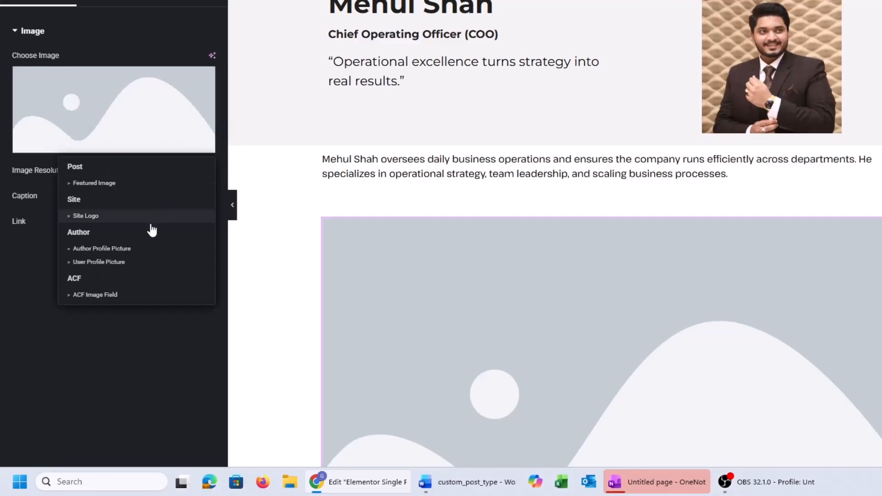
pyautogui.click(123, 295)
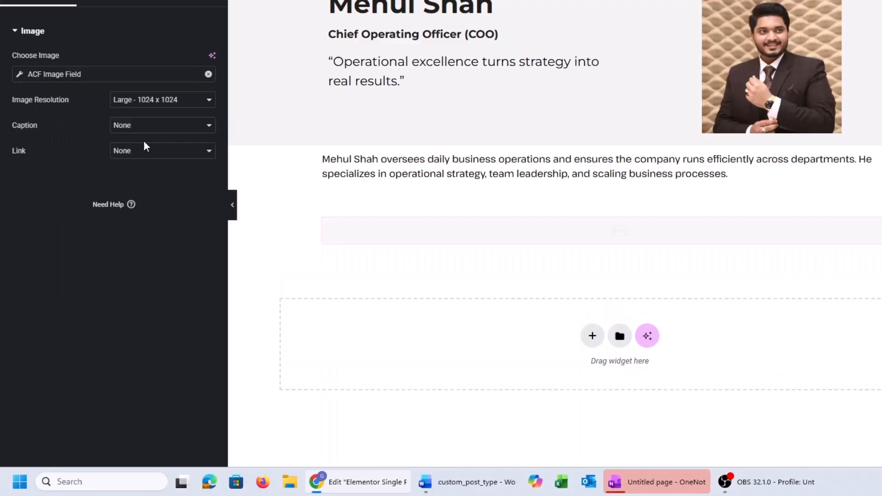
pyautogui.click(83, 73)
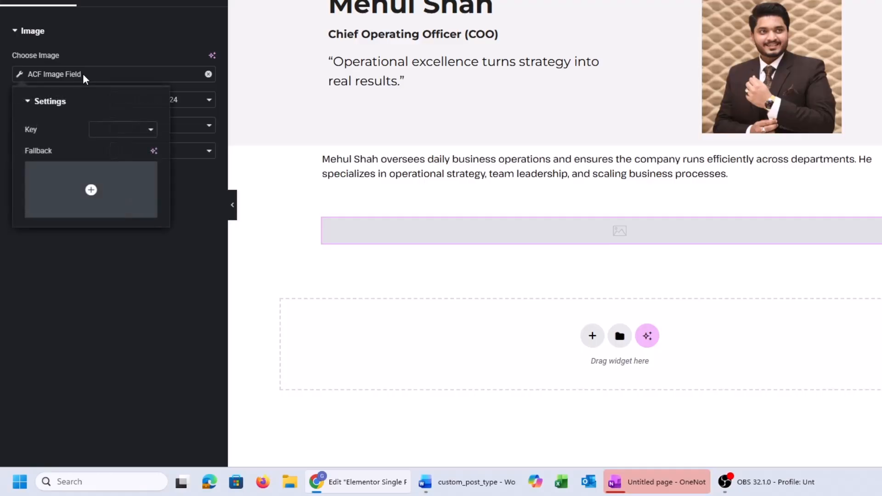
pyautogui.click(122, 133)
pyautogui.click(123, 172)
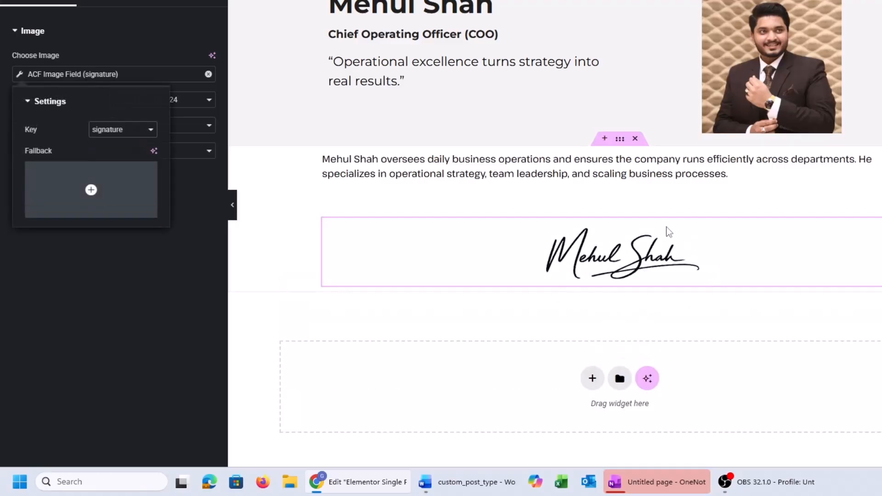
# Set the signature image's maximum width to 17% and its top margin to -29 px, keeping the other margins at 0
pyautogui.click(110, 92)
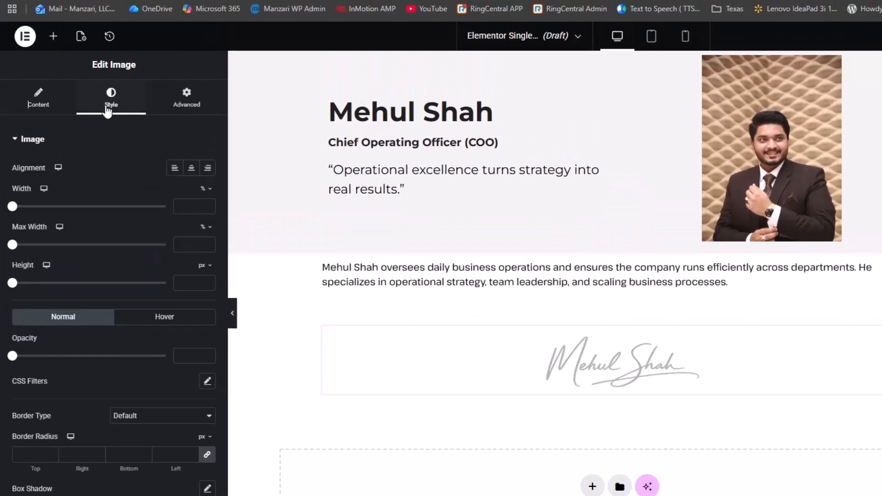
pyautogui.moveTo(15, 241); pyautogui.dragTo(42, 253)
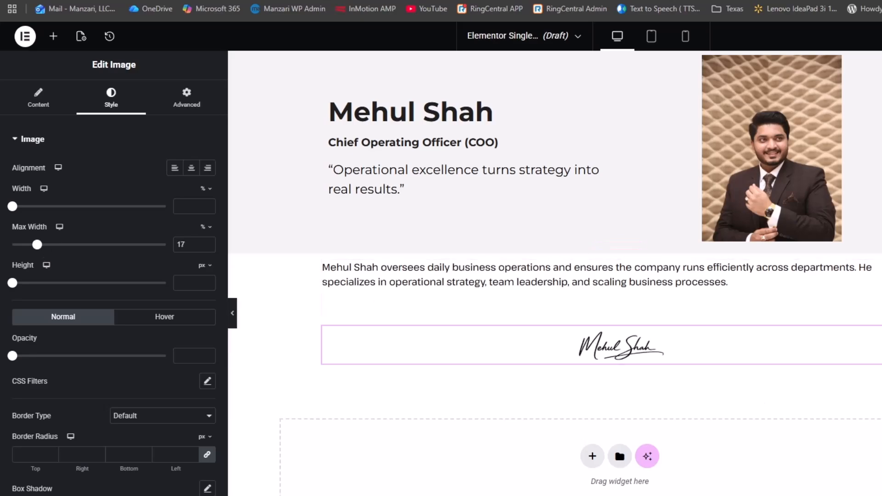
pyautogui.click(198, 96)
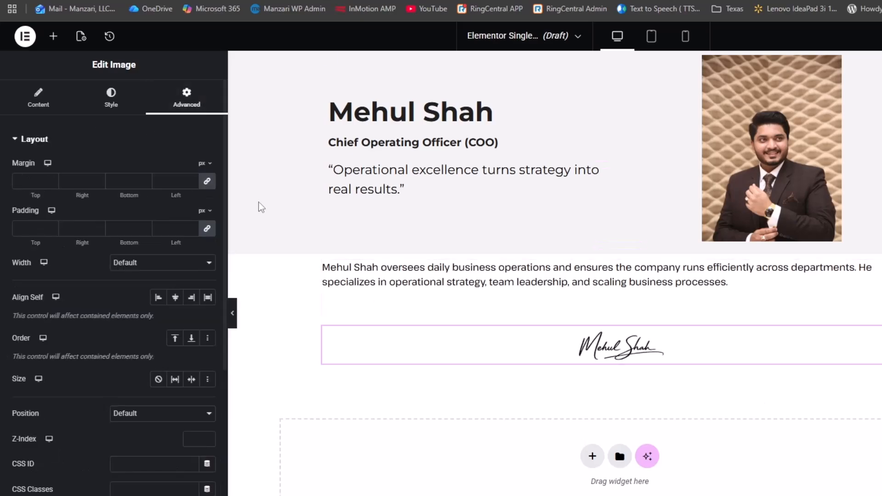
pyautogui.moveTo(49, 184); pyautogui.dragTo(48, 178)
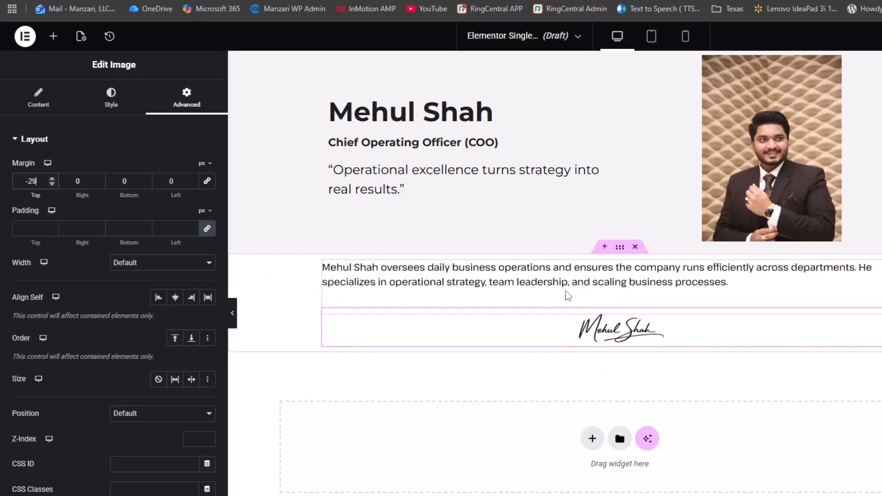
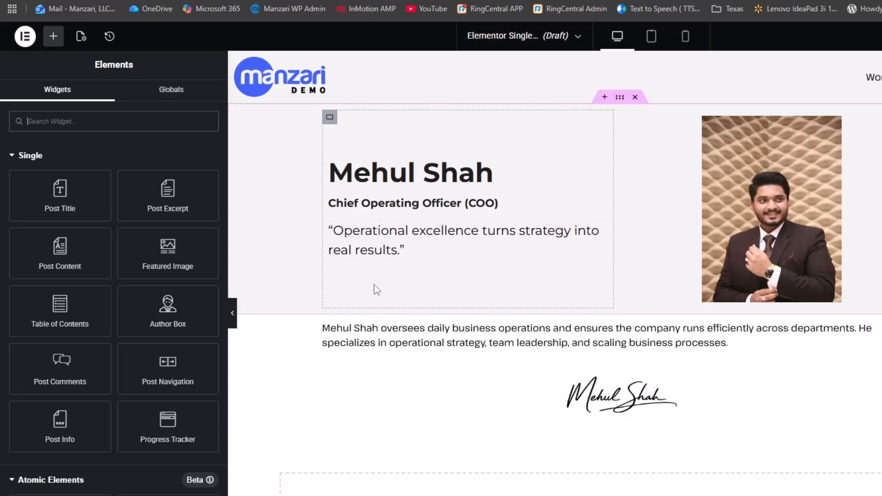
# Add a Button widget directly below the quote text and set its text to "View LinkedIn Profile"
pyautogui.write('butt')
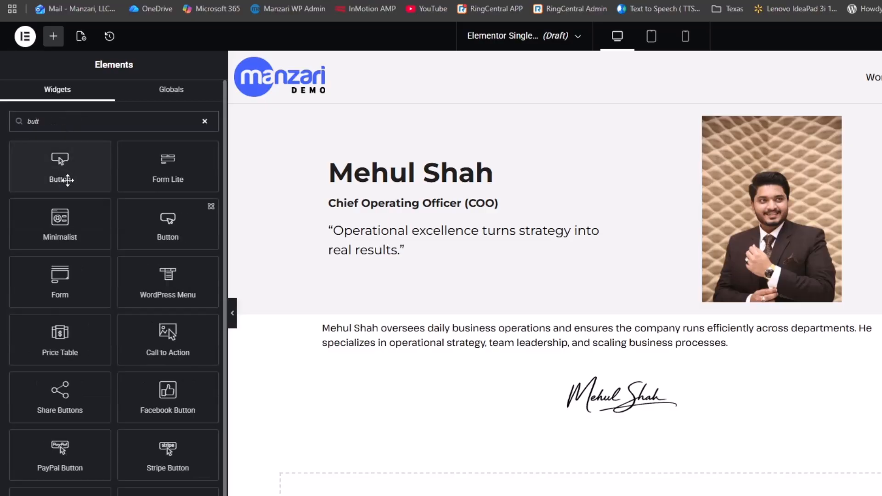
pyautogui.moveTo(62, 174); pyautogui.dragTo(410, 248)
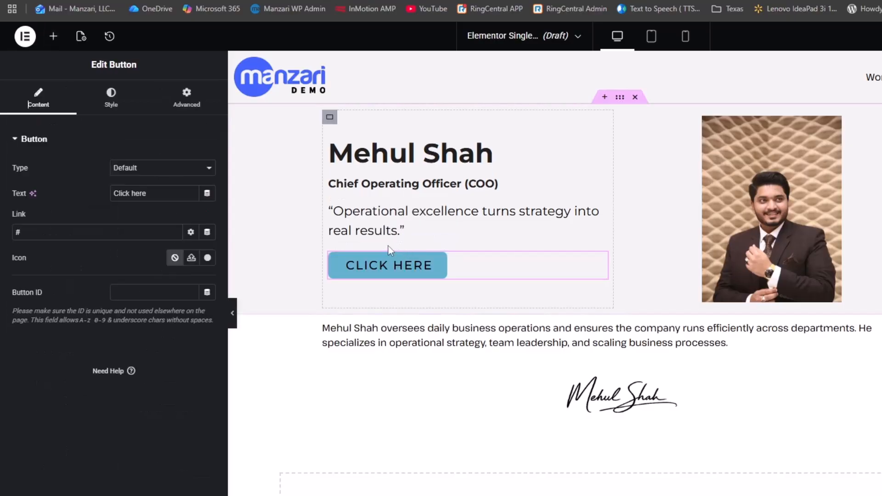
pyautogui.hotkey('ctrl', 'a')
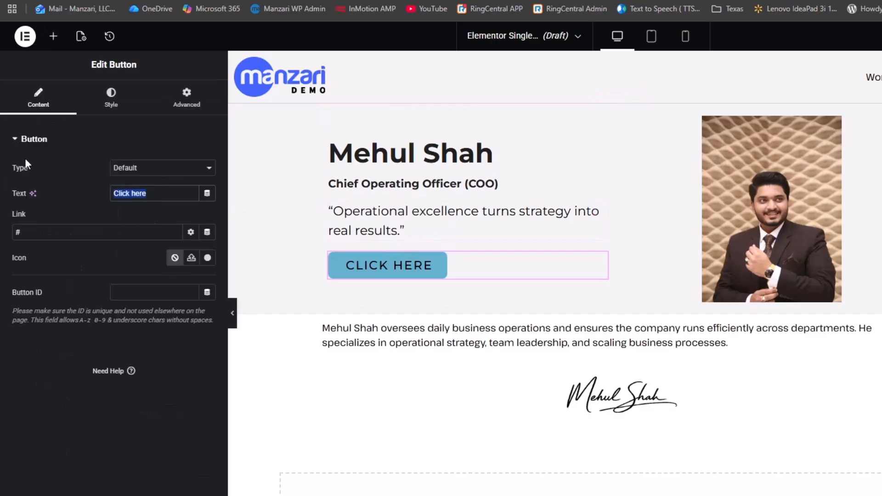
pyautogui.write('View Linked In')
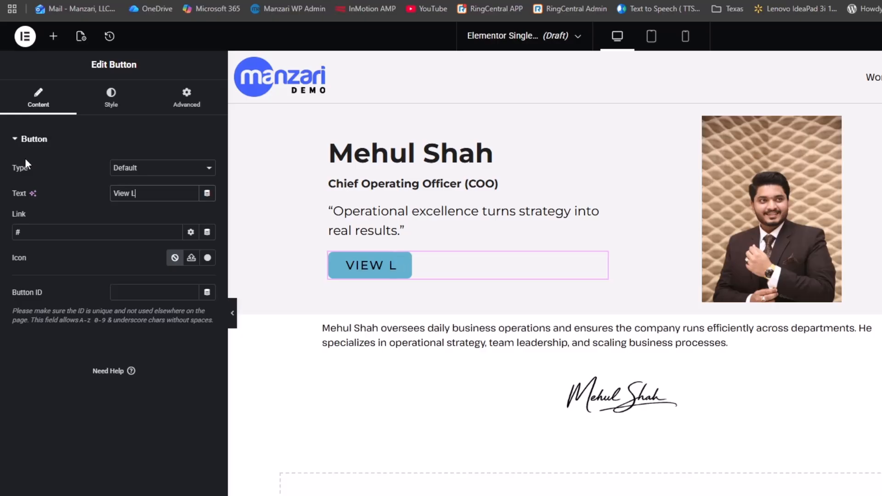
pyautogui.press('BackSpace')
pyautogui.press('BackSpace')
pyautogui.write('In Profile')
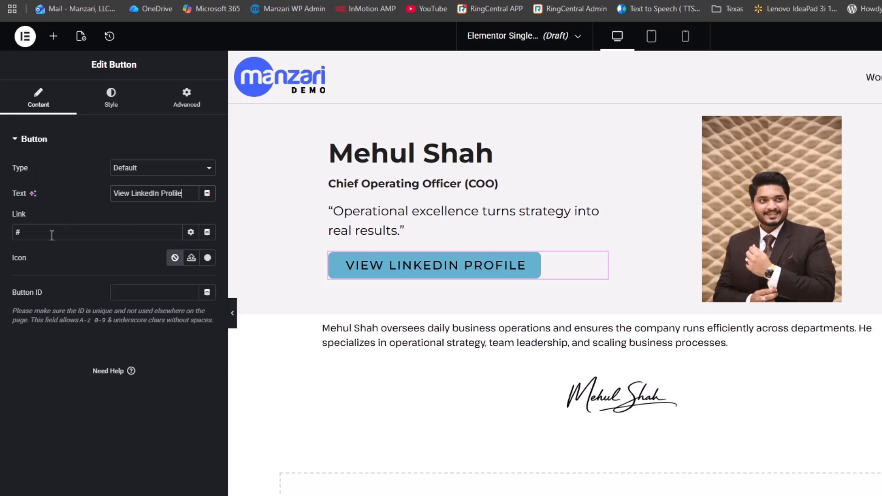
# Link the button to a dynamic ACF URL Field tag using the linkedin url key
pyautogui.click(207, 236)
pyautogui.scroll(-2, 213, 349)
pyautogui.scroll(-3, 213, 349)
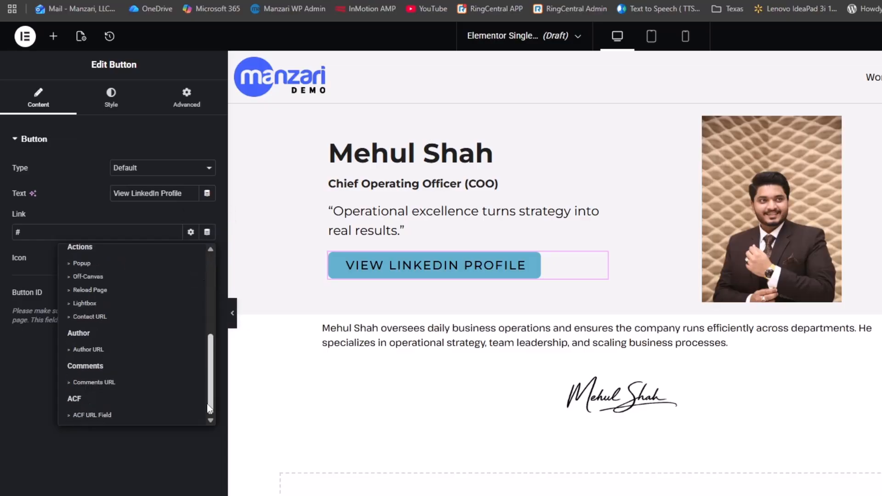
pyautogui.click(126, 415)
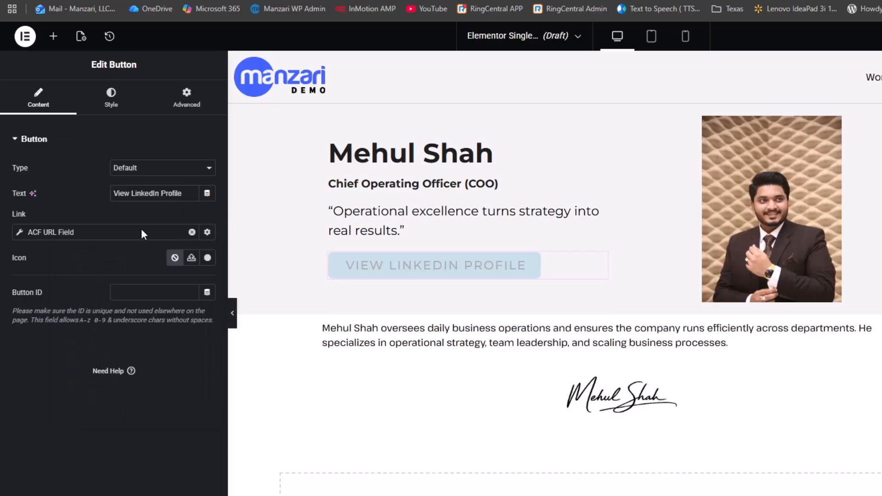
pyautogui.click(69, 236)
pyautogui.click(143, 288)
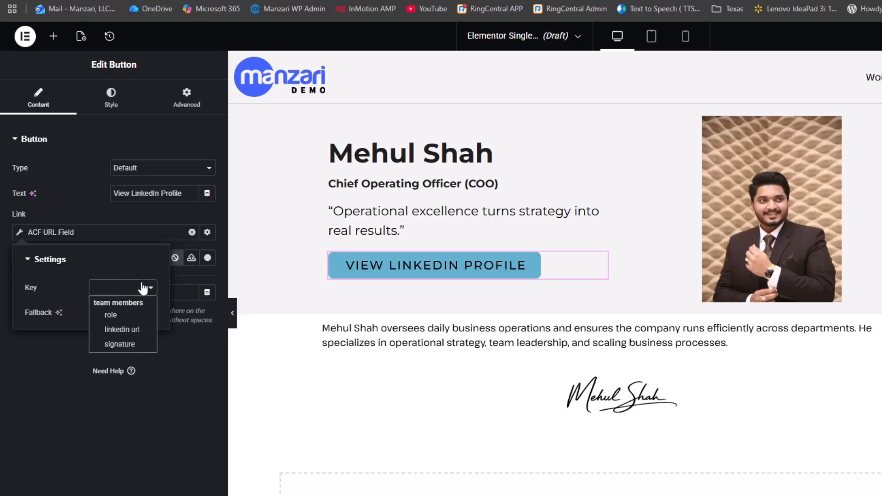
pyautogui.click(122, 330)
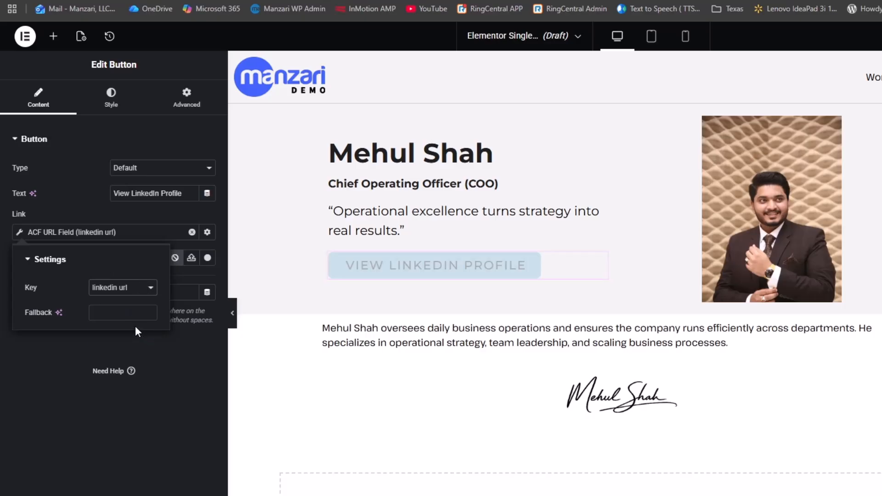
# Add the boxed Linkedin icon from the icon library to the button
pyautogui.click(113, 108)
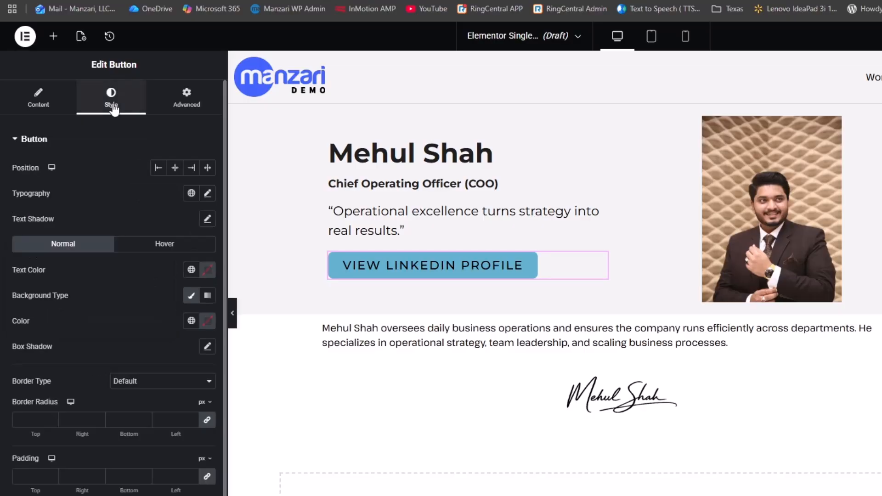
pyautogui.click(48, 100)
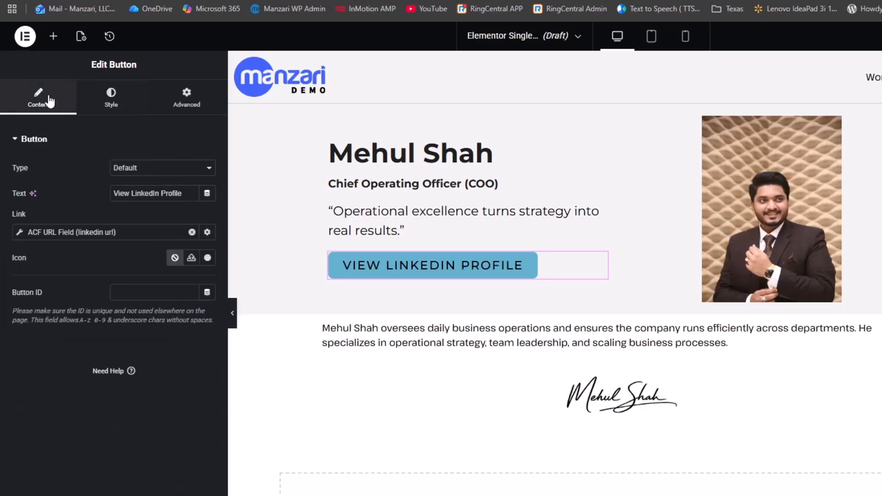
pyautogui.click(207, 260)
pyautogui.write('Linked')
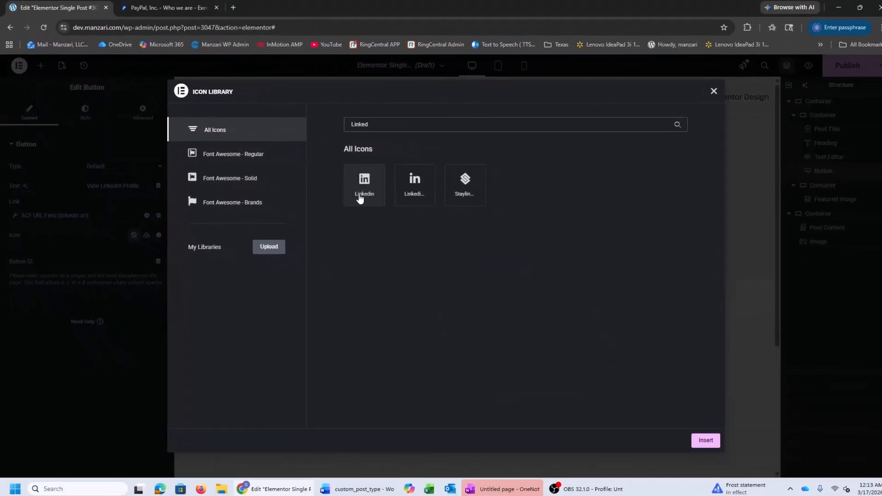
pyautogui.click(360, 197)
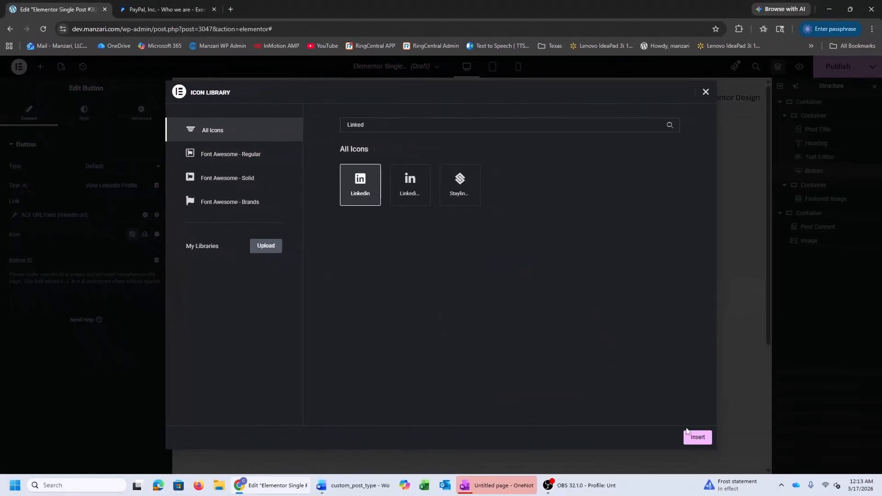
pyautogui.click(412, 194)
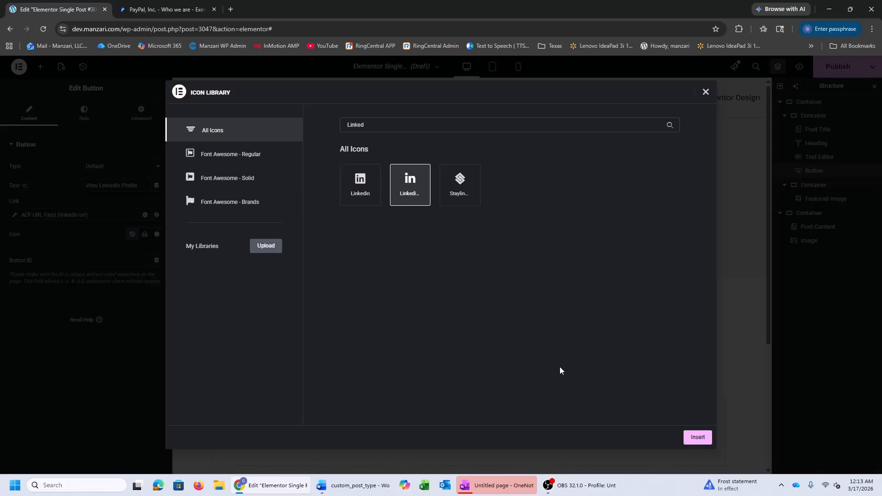
pyautogui.click(347, 191)
pyautogui.click(695, 440)
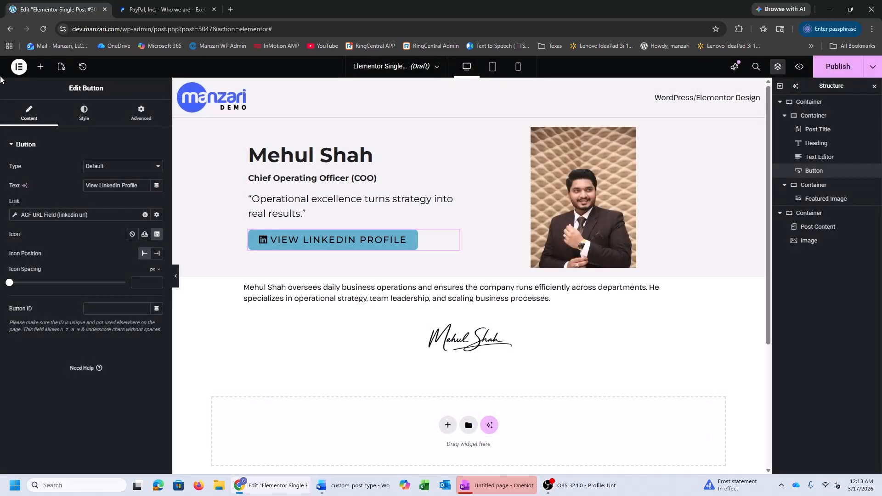
# Set the button's normal text color to dark blue #22255A
pyautogui.click(83, 113)
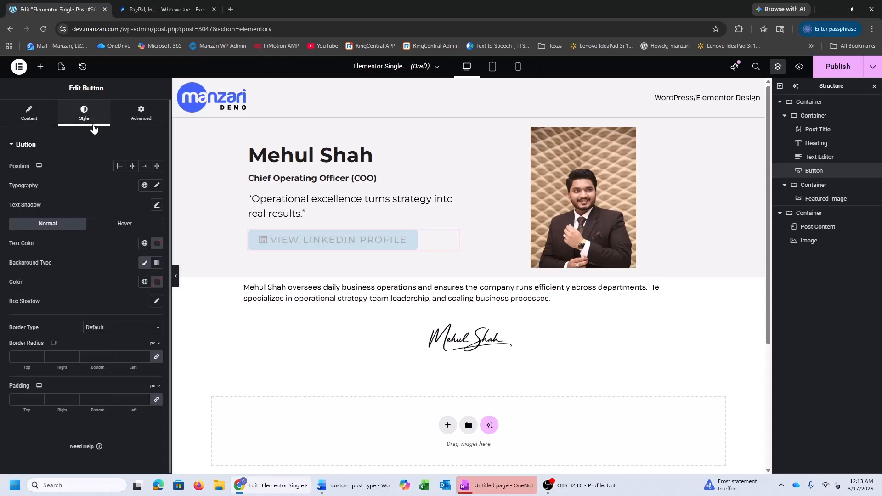
pyautogui.click(157, 246)
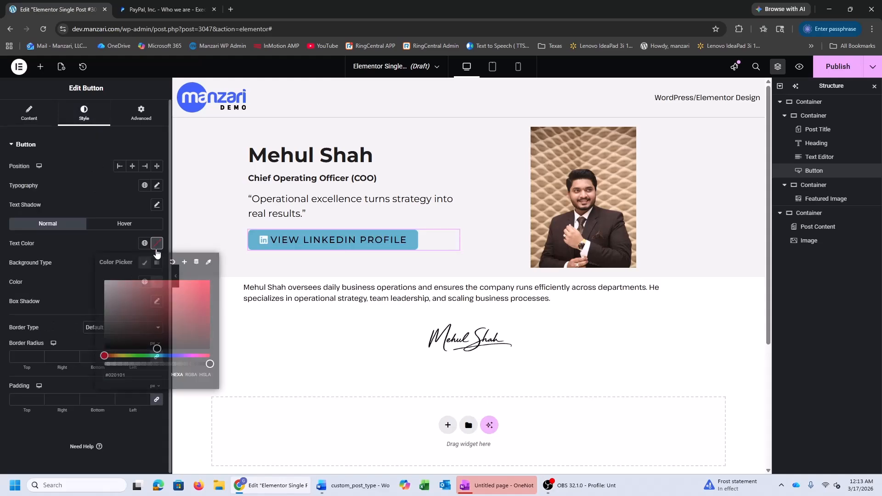
pyautogui.click(181, 322)
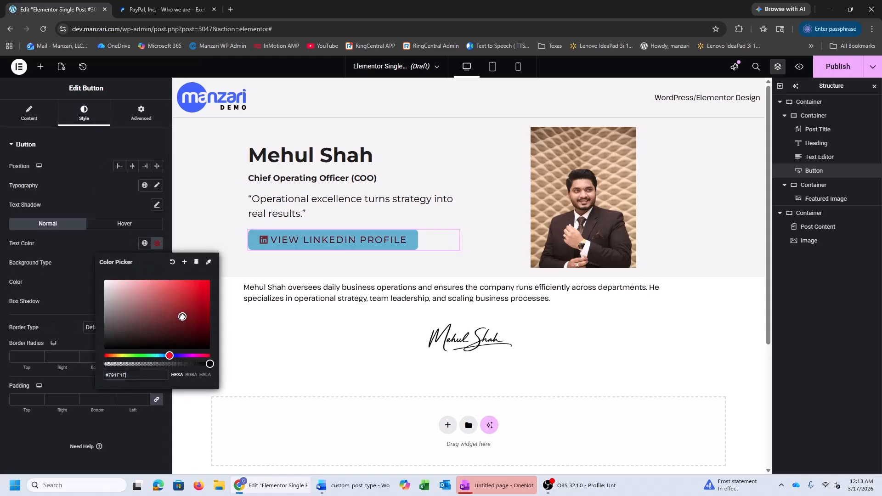
pyautogui.click(176, 355)
pyautogui.click(161, 314)
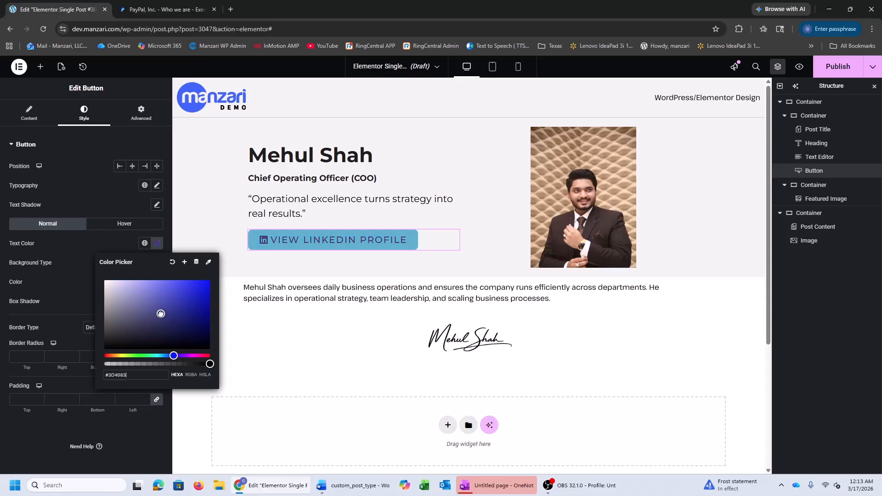
pyautogui.click(175, 323)
# Set the button's normal background color to white
pyautogui.click(84, 286)
pyautogui.click(157, 282)
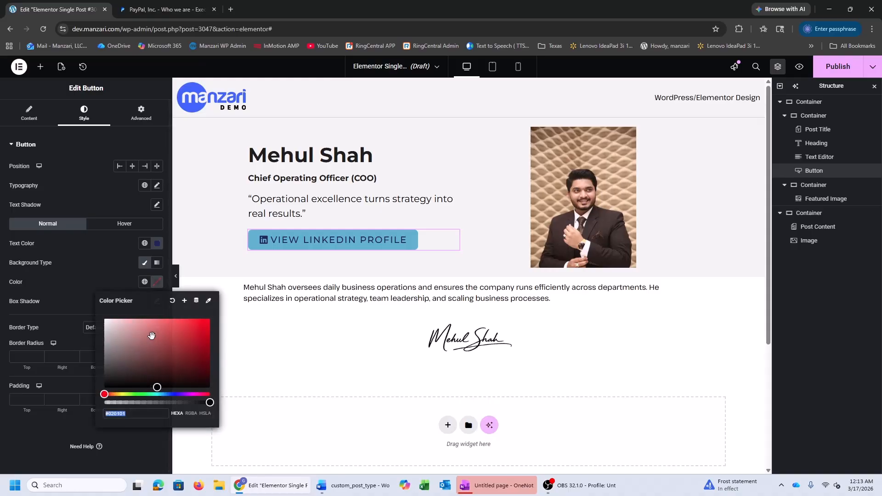
pyautogui.click(94, 289)
# Set the button's normal text color to a brighter blue, #1A45D5
pyautogui.click(154, 245)
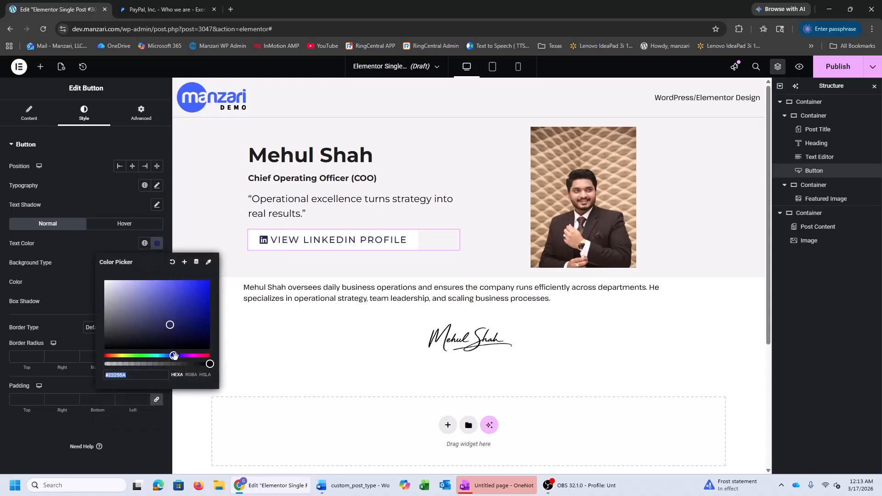
pyautogui.moveTo(174, 357); pyautogui.dragTo(172, 357)
pyautogui.click(206, 305)
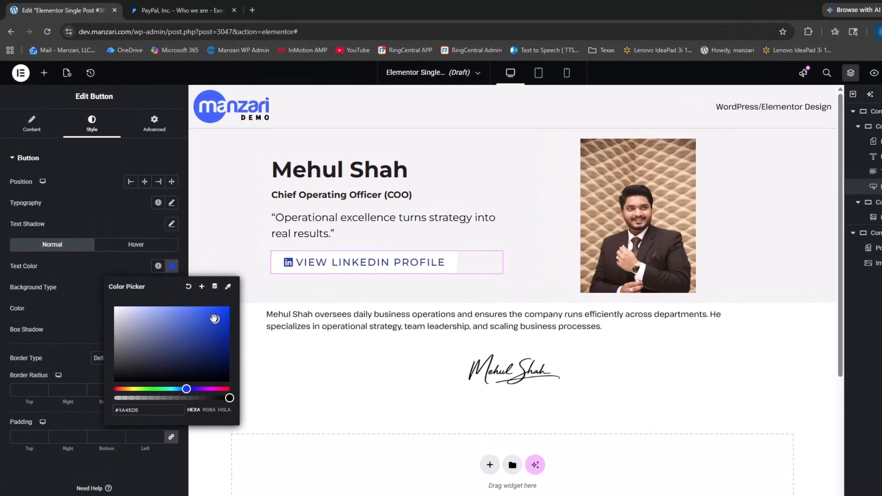
pyautogui.click(80, 274)
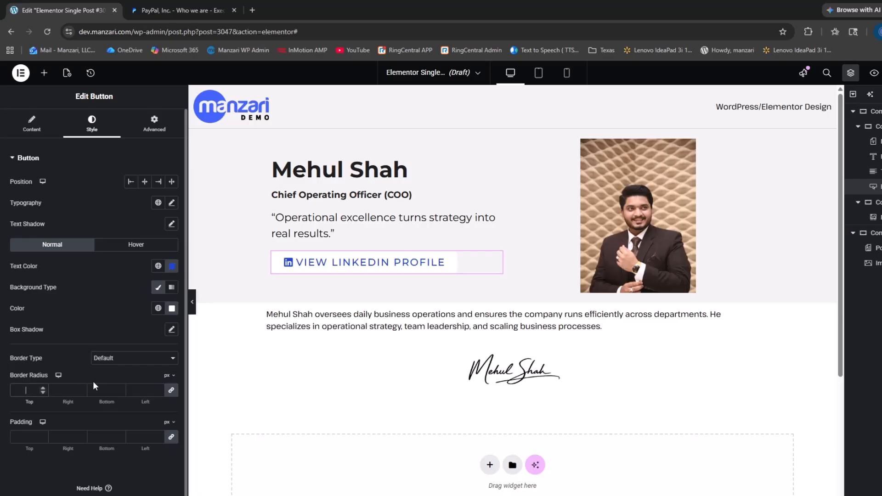
# Give the button a 12 px border radius and a solid 1 px border
pyautogui.write('12')
pyautogui.click(138, 359)
pyautogui.click(131, 396)
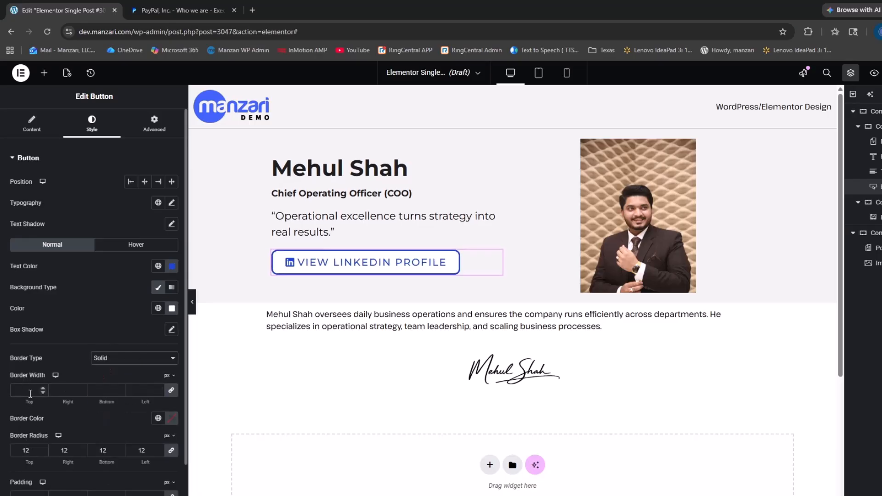
pyautogui.click(192, 302)
pyautogui.click(3, 303)
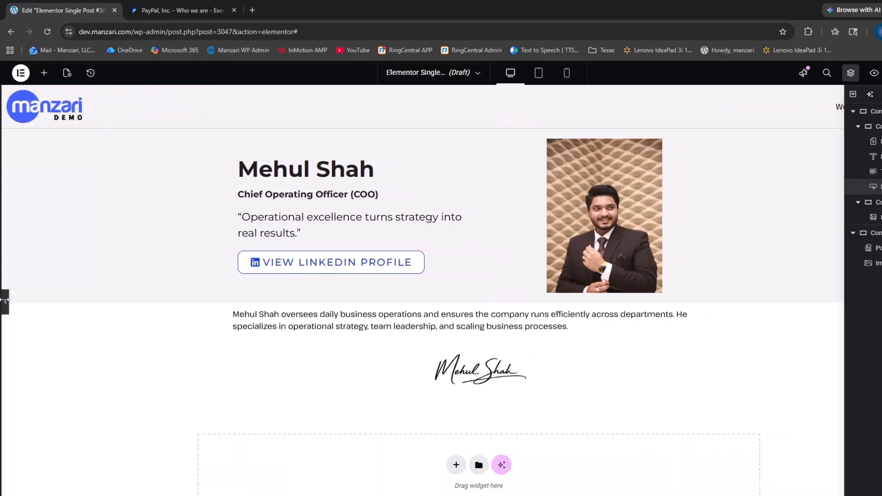
# Set the button's typography size to 16 px and preview the full-width layout
pyautogui.click(171, 203)
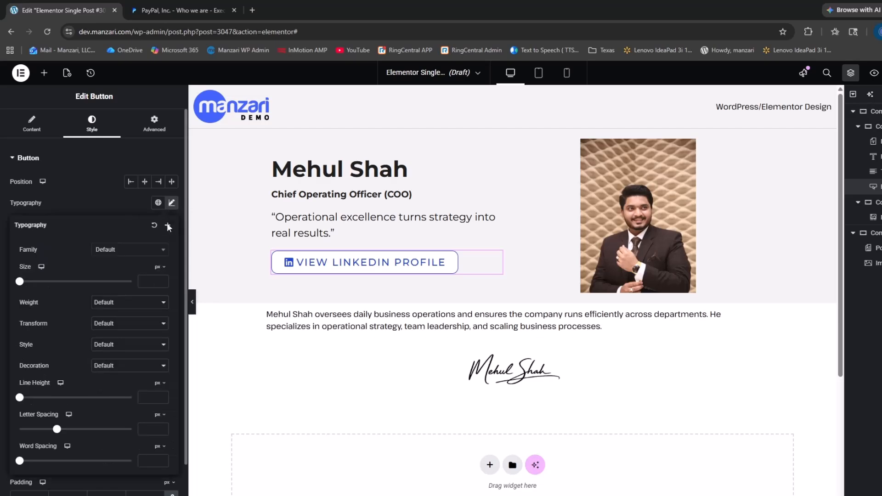
pyautogui.write('16')
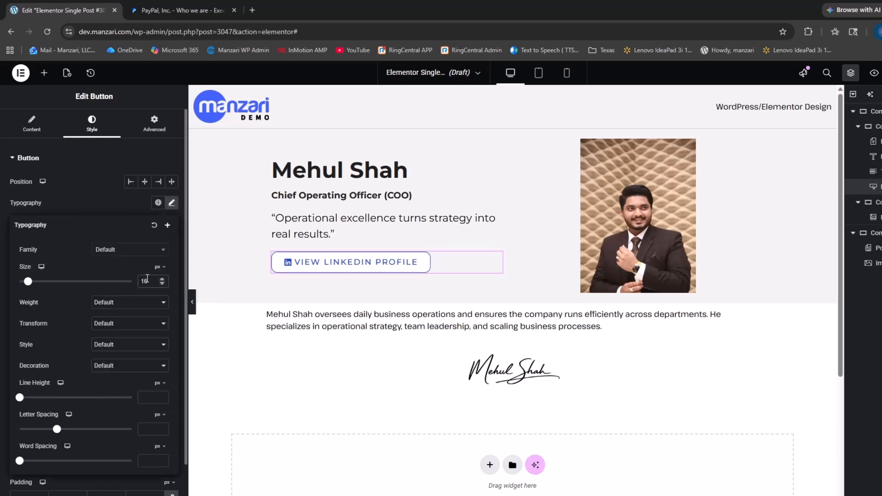
pyautogui.click(193, 302)
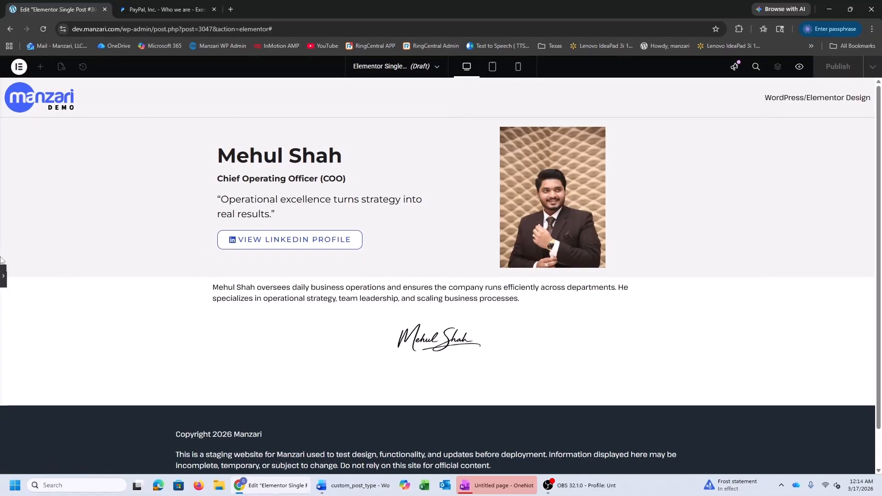
pyautogui.click(3, 280)
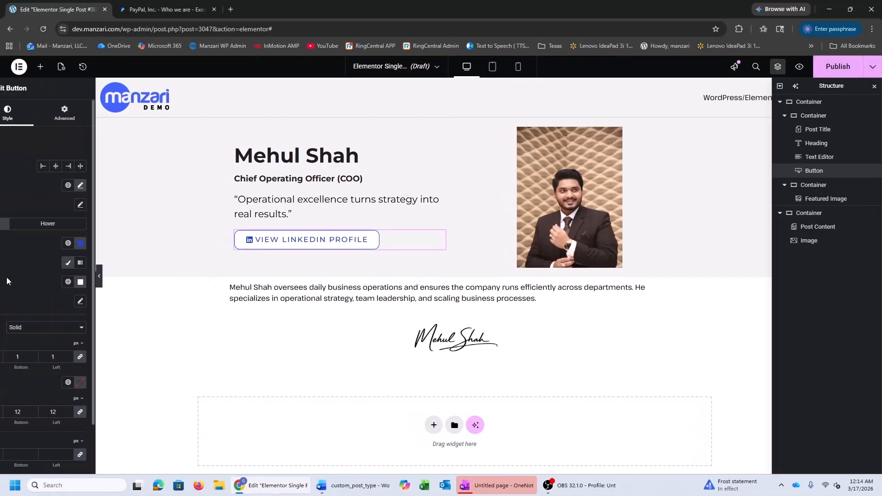
# Publish the single post template with a display condition that includes all team members
pyautogui.click(844, 74)
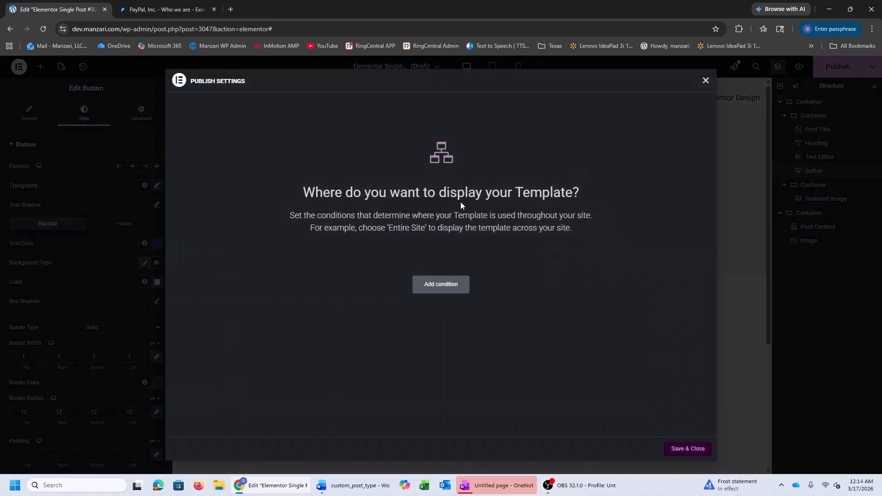
pyautogui.click(432, 288)
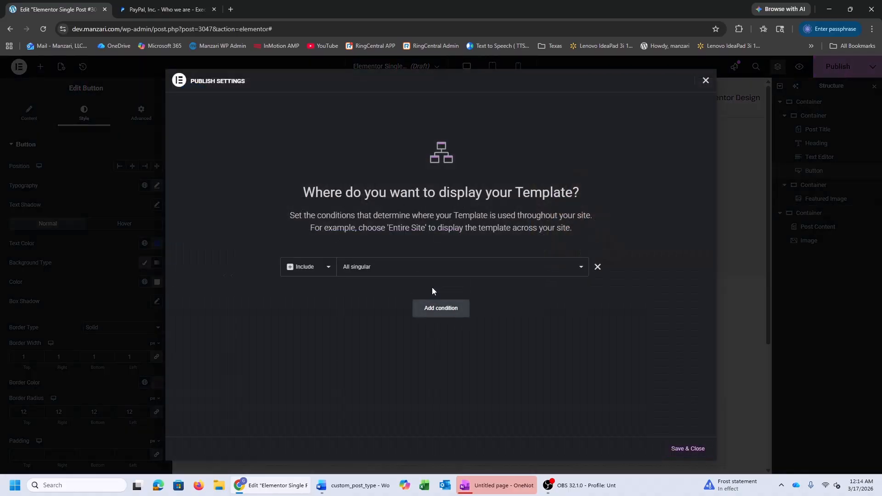
pyautogui.click(489, 272)
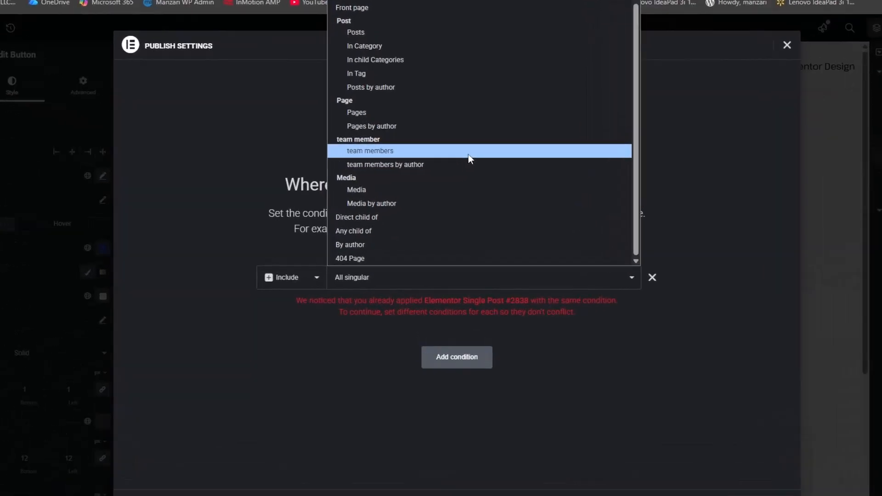
pyautogui.click(476, 146)
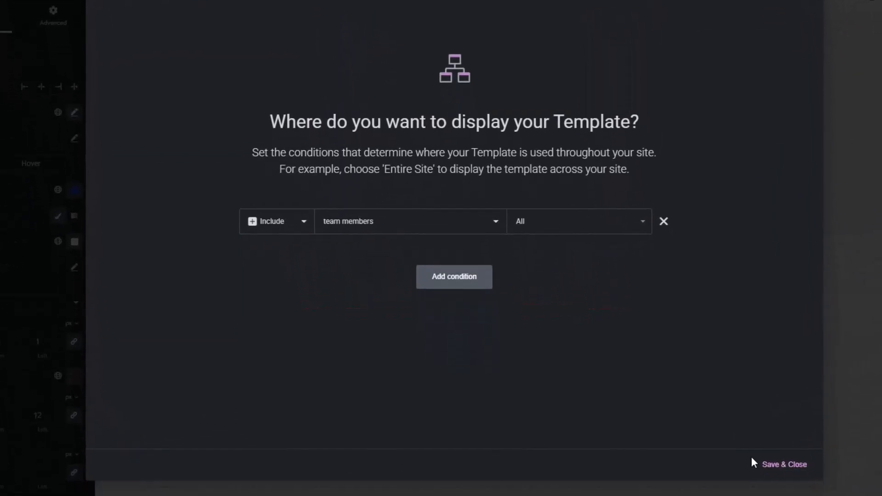
pyautogui.click(777, 464)
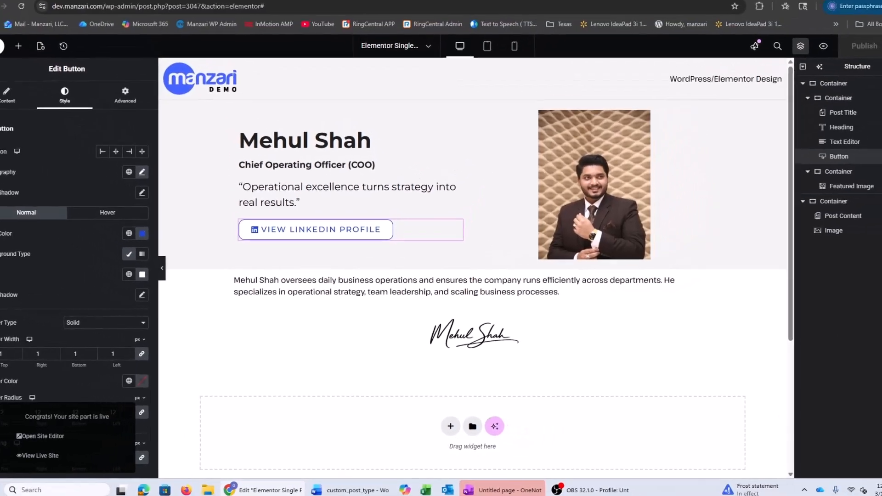
# Open the live team members archive at dev.manzari.com/team_members in the second browser tab
pyautogui.click(168, 9)
pyautogui.write('dev.manzari.com')
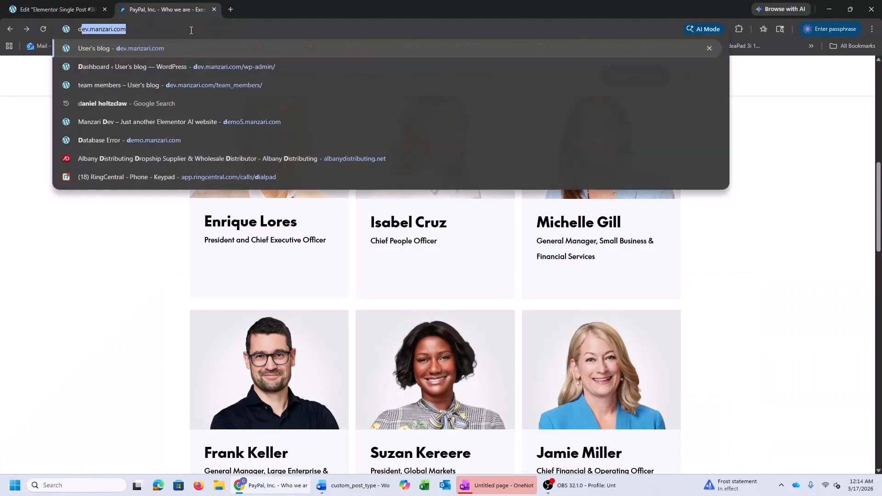
pyautogui.press('Return')
pyautogui.click(191, 29)
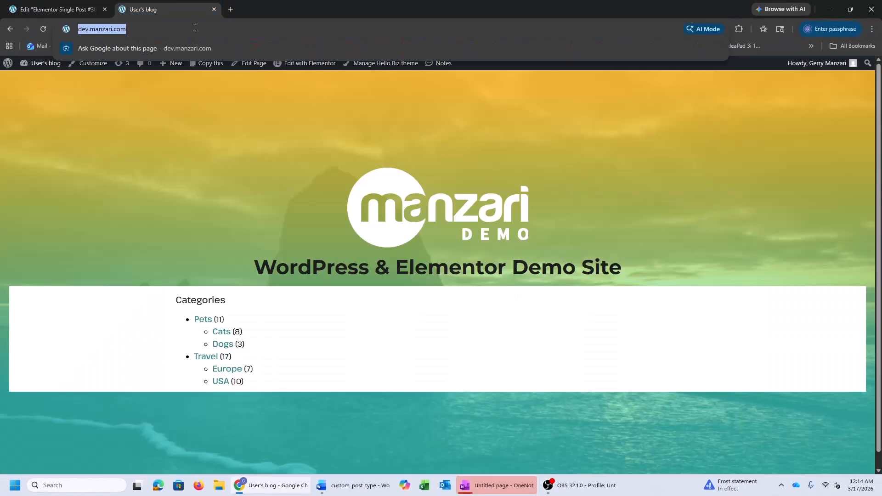
pyautogui.click(192, 28)
pyautogui.write('team')
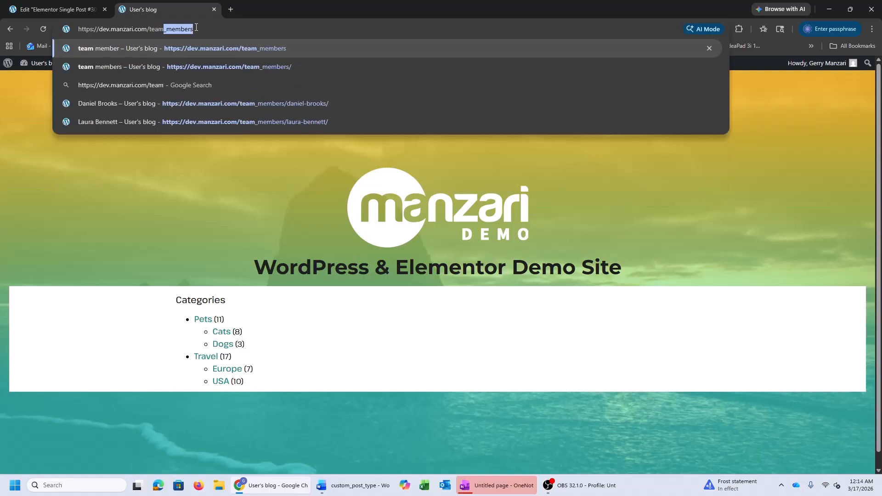
pyautogui.press('Return')
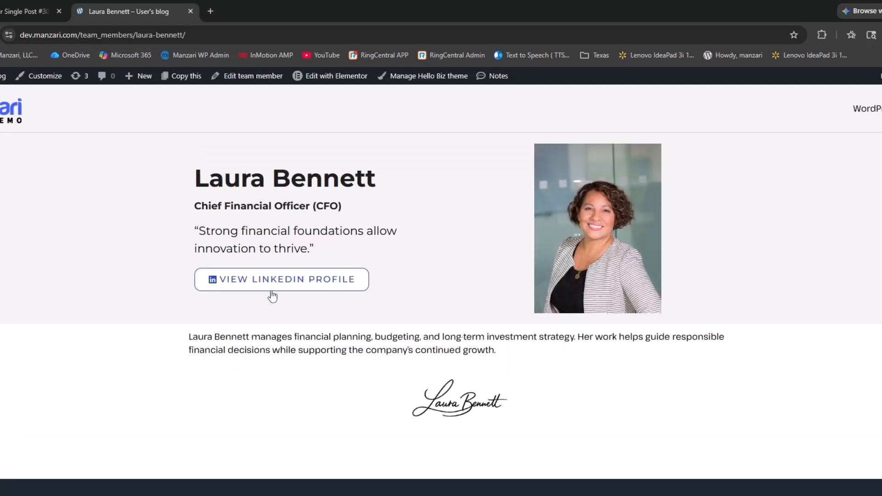
# Review the Chief Financial Officer's single page, test its LinkedIn profile link, and return to the team members archive
pyautogui.scroll(-1, 520, 141)
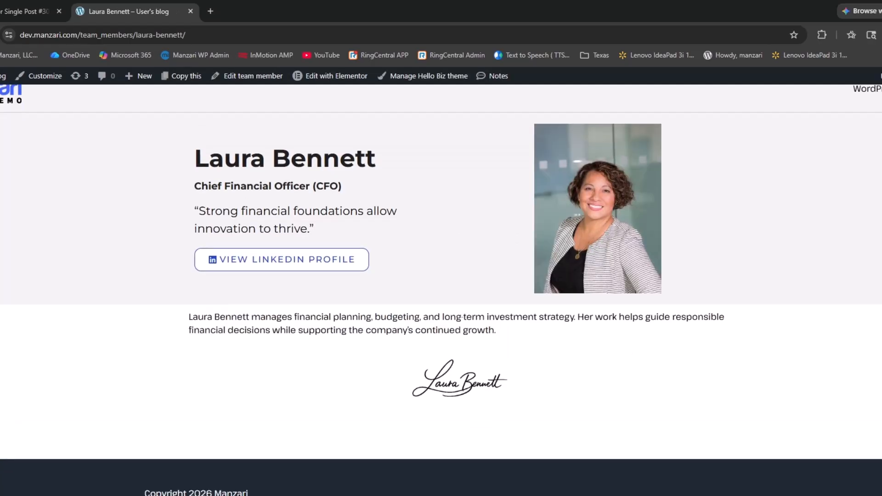
pyautogui.scroll(1, 520, 141)
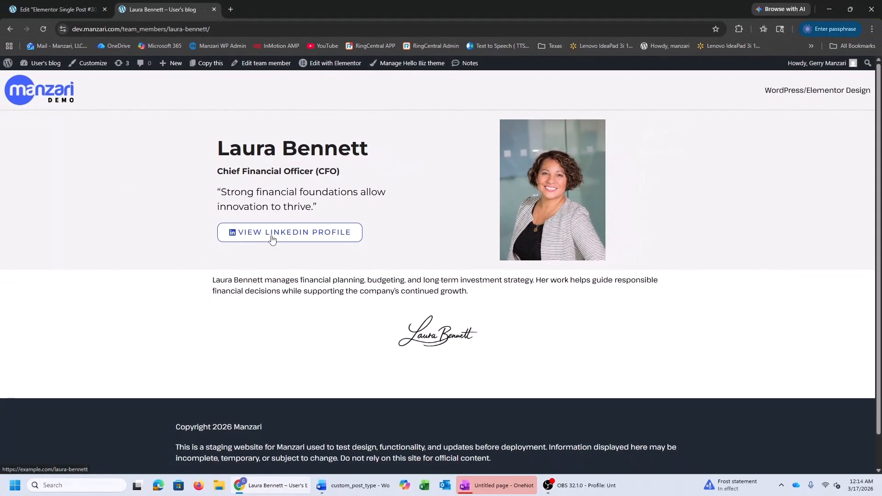
pyautogui.click(260, 286)
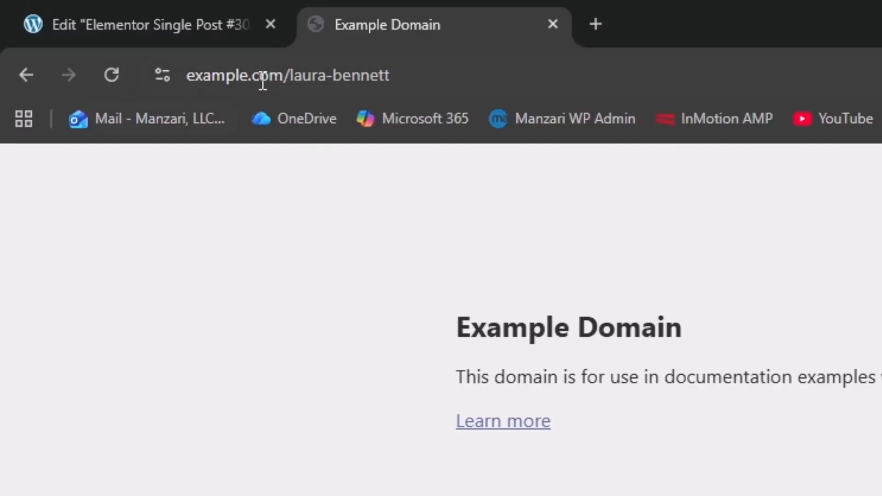
pyautogui.click(27, 75)
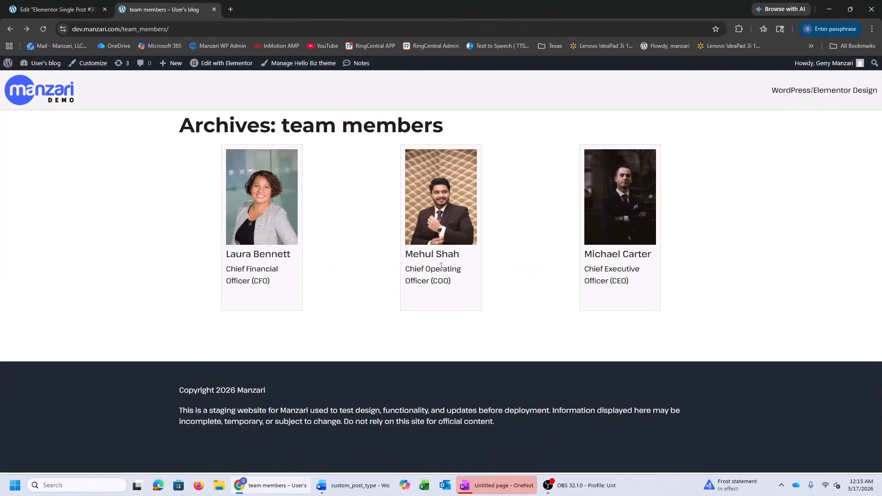
# Open the Chief Operating Officer's page, check the address its LinkedIn profile link leads to, and return to the archive
pyautogui.click(439, 264)
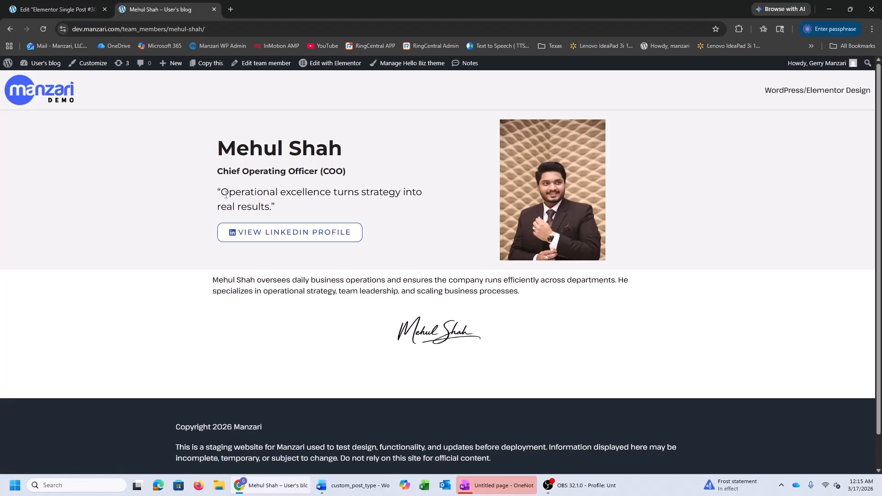
pyautogui.click(310, 230)
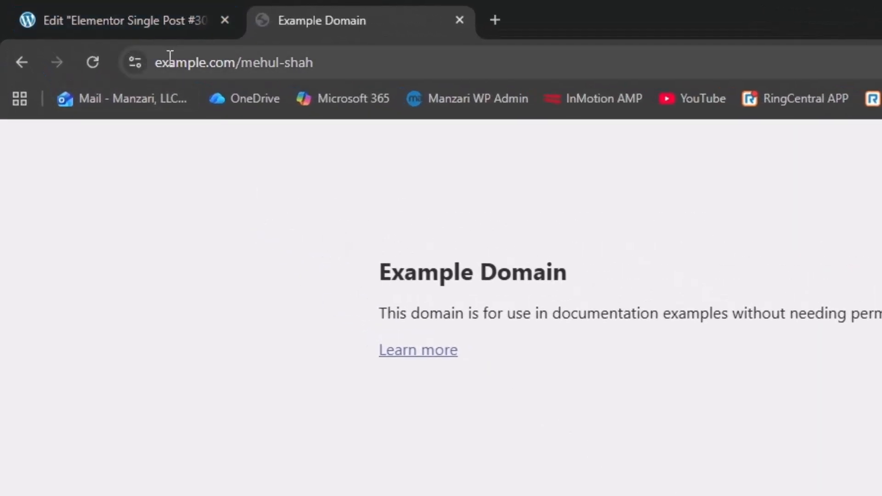
pyautogui.moveTo(336, 65); pyautogui.dragTo(241, 62)
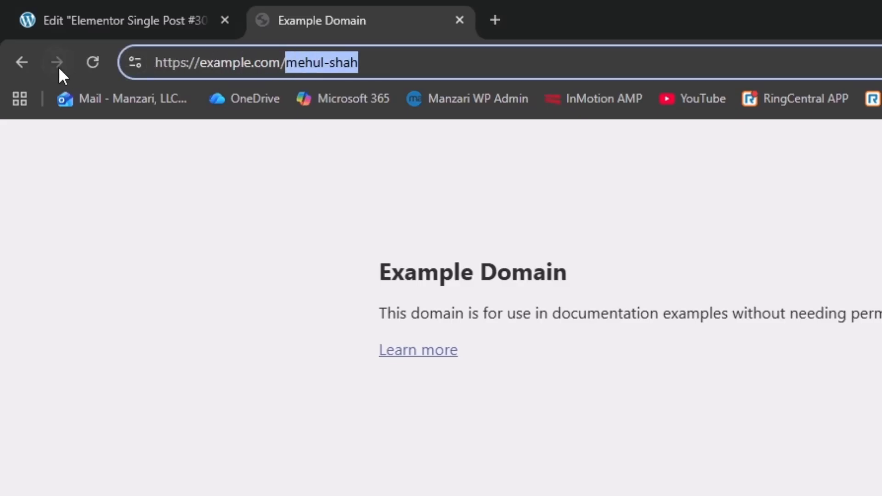
pyautogui.click(22, 62)
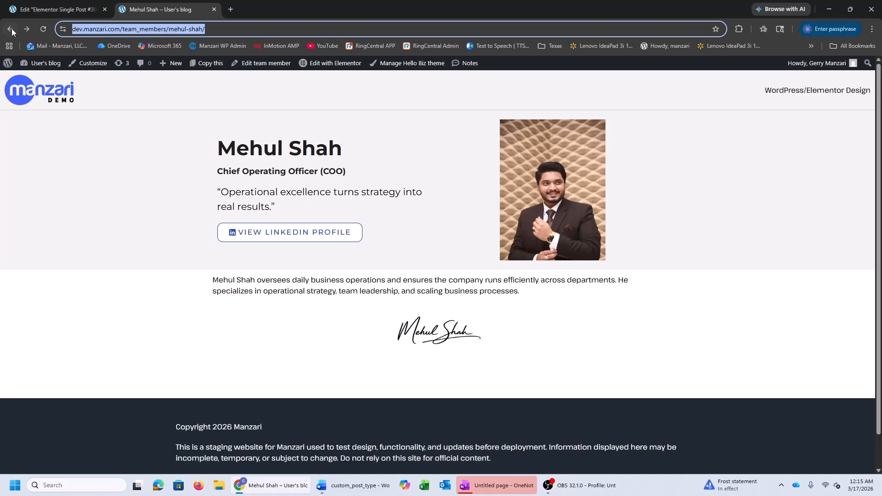
pyautogui.click(10, 30)
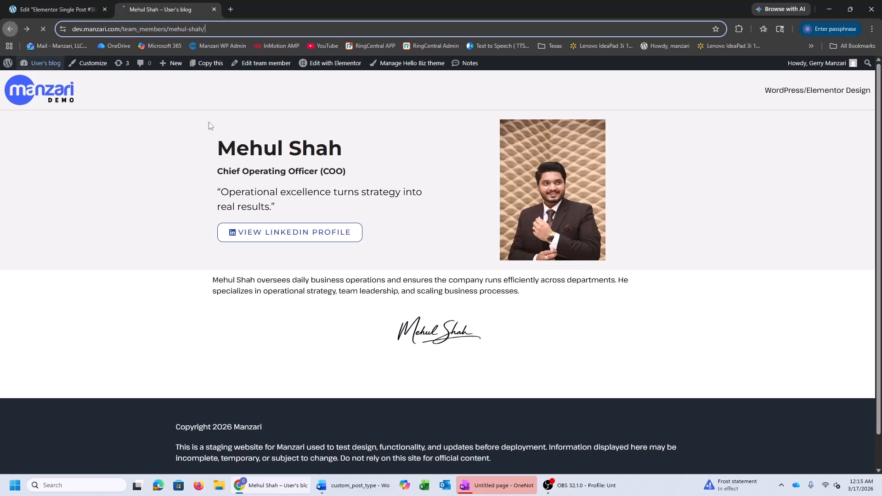
# Open the Chief Executive Officer's page, test its LinkedIn profile link, and go back to the profile page
pyautogui.click(605, 243)
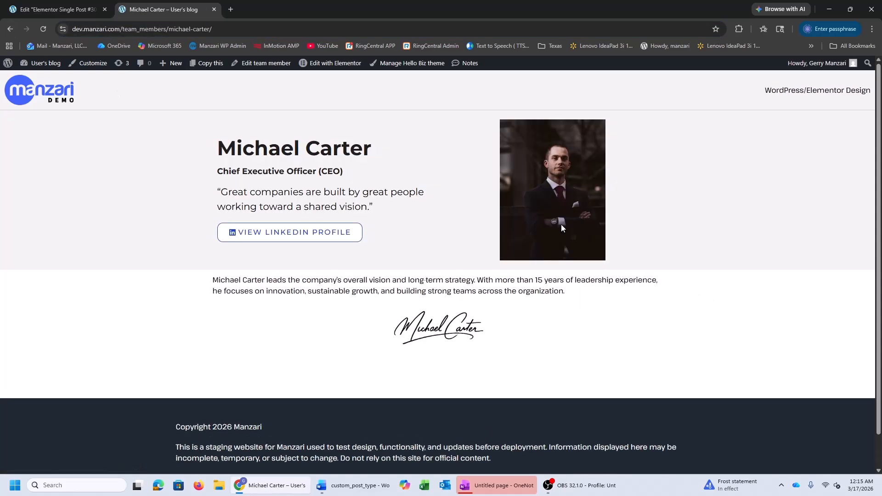
pyautogui.click(285, 234)
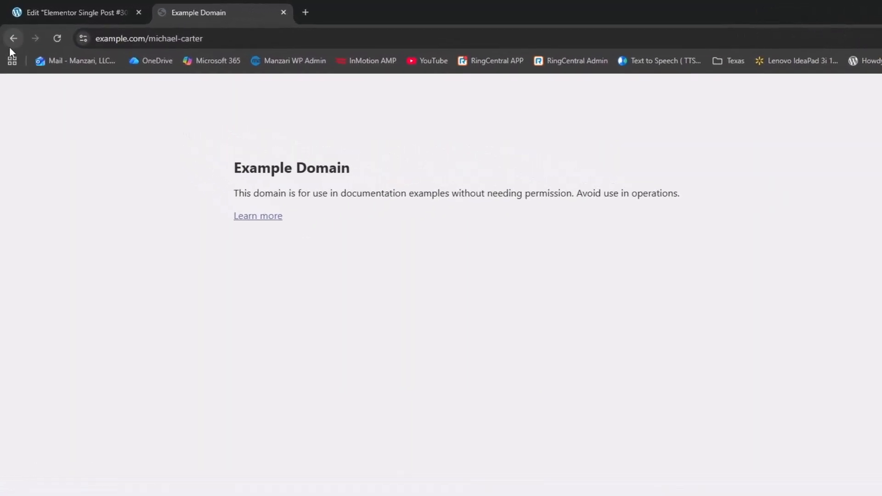
pyautogui.click(13, 49)
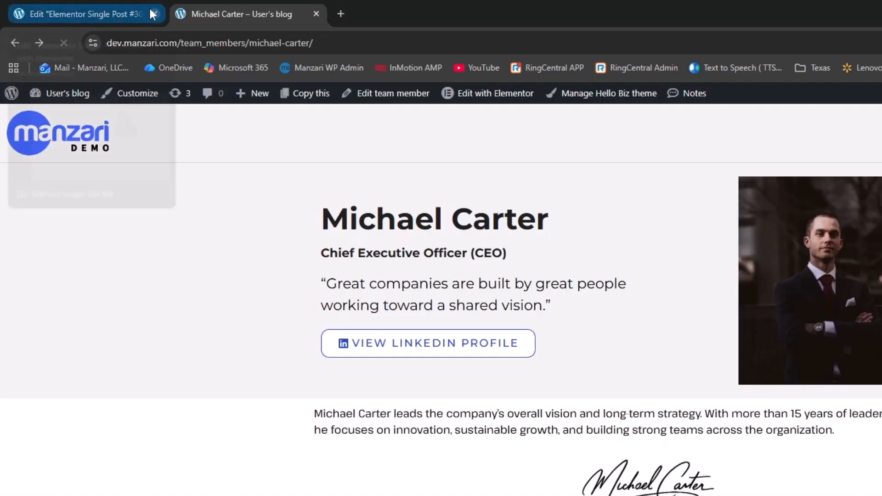